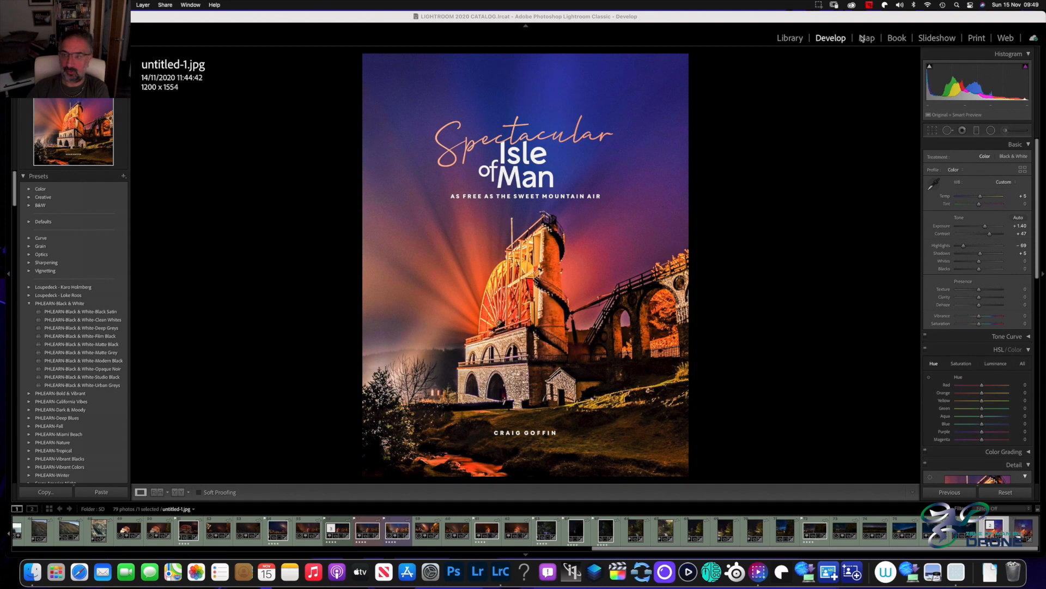
Switch to the Library and display the photos of the 360 folder under Douglas
left_click(782, 49)
left_click(779, 47)
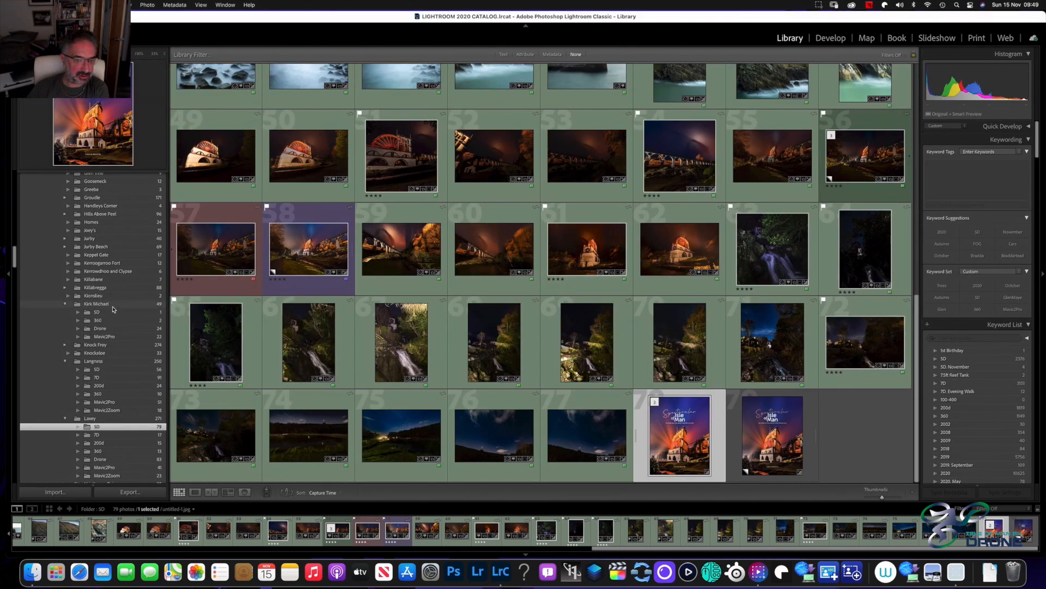
scroll(114, 309, "up", 1)
scroll(114, 309, "up", 10)
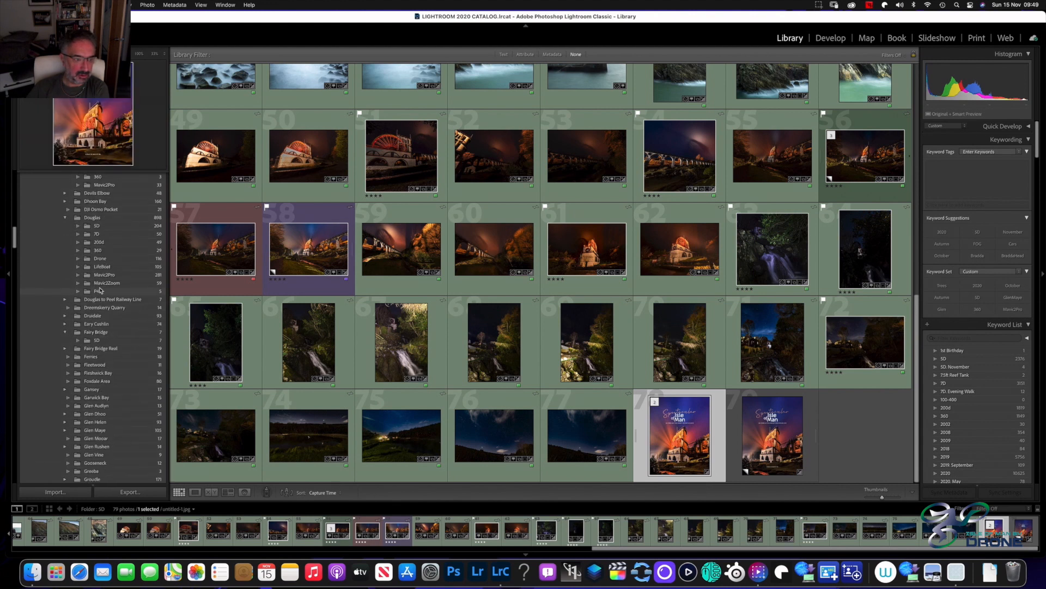
scroll(101, 253, "up", 2)
left_click(100, 251)
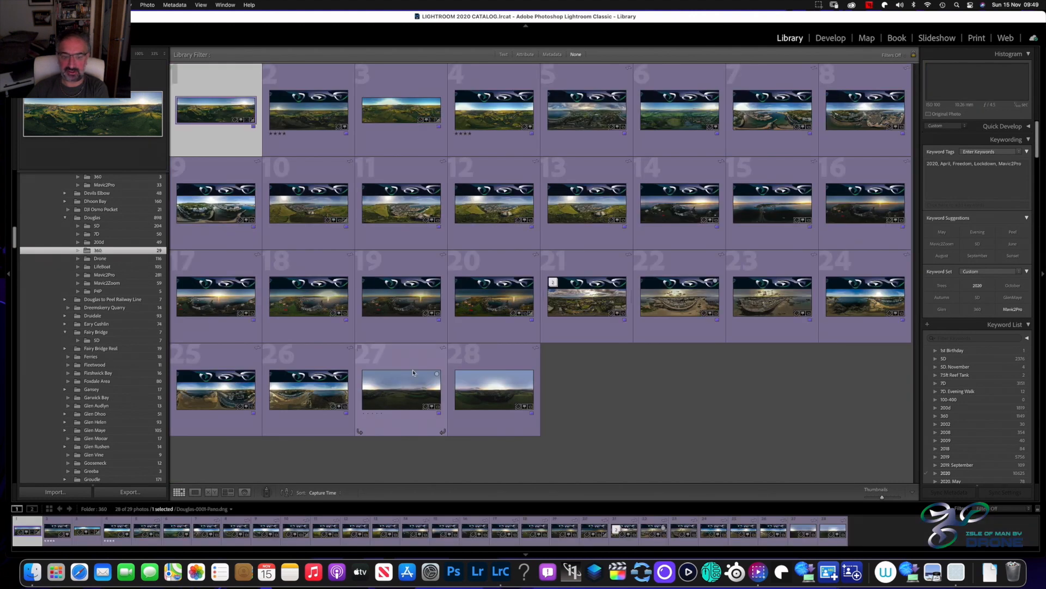
Select the last panorama in the folder, Douglas-0325.JPG, and open it in the Develop module
left_click(412, 371)
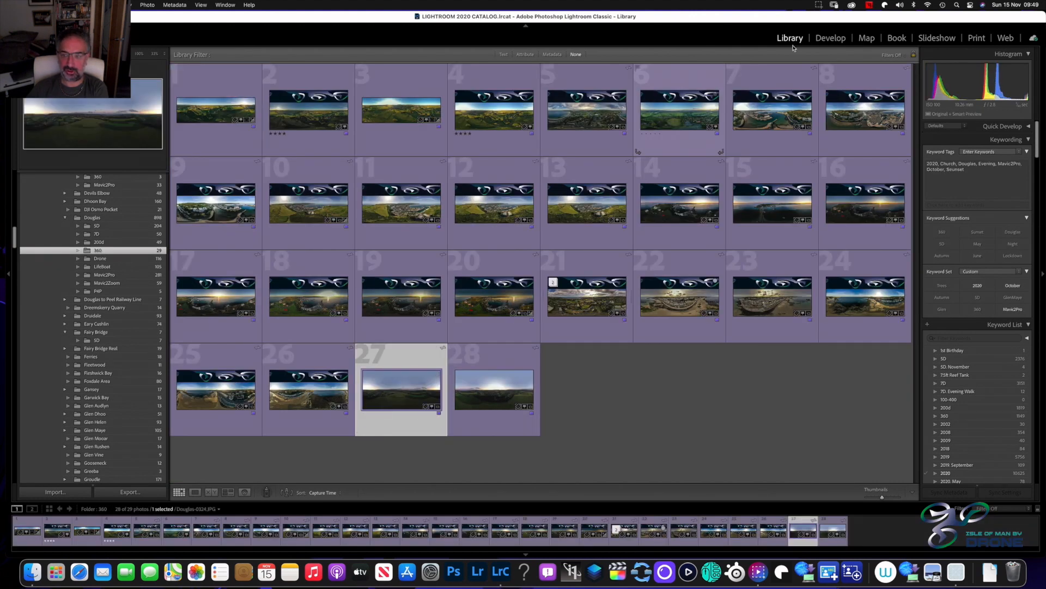
left_click(499, 395)
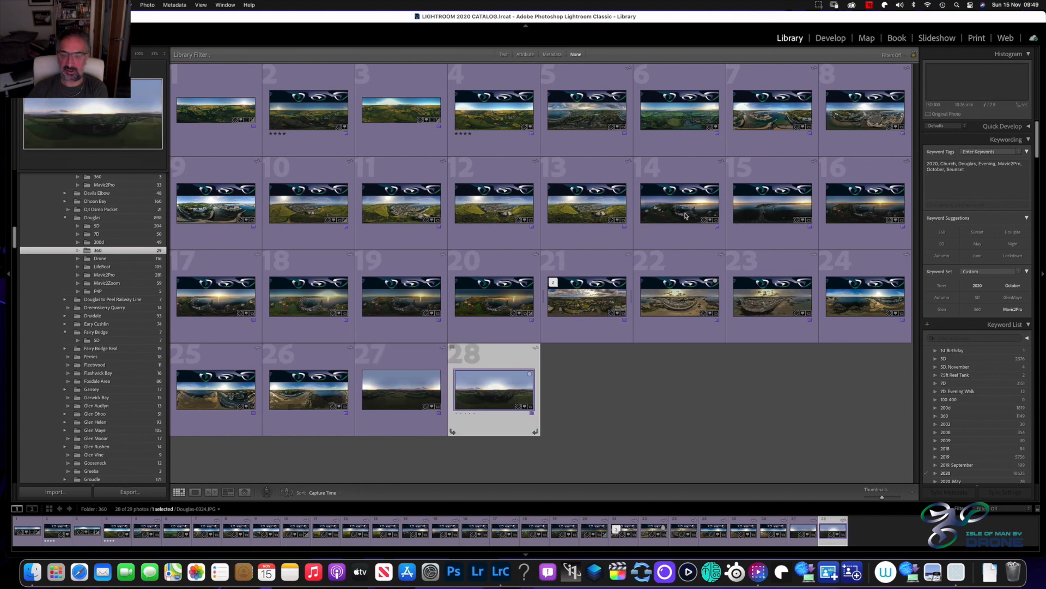
left_click(831, 38)
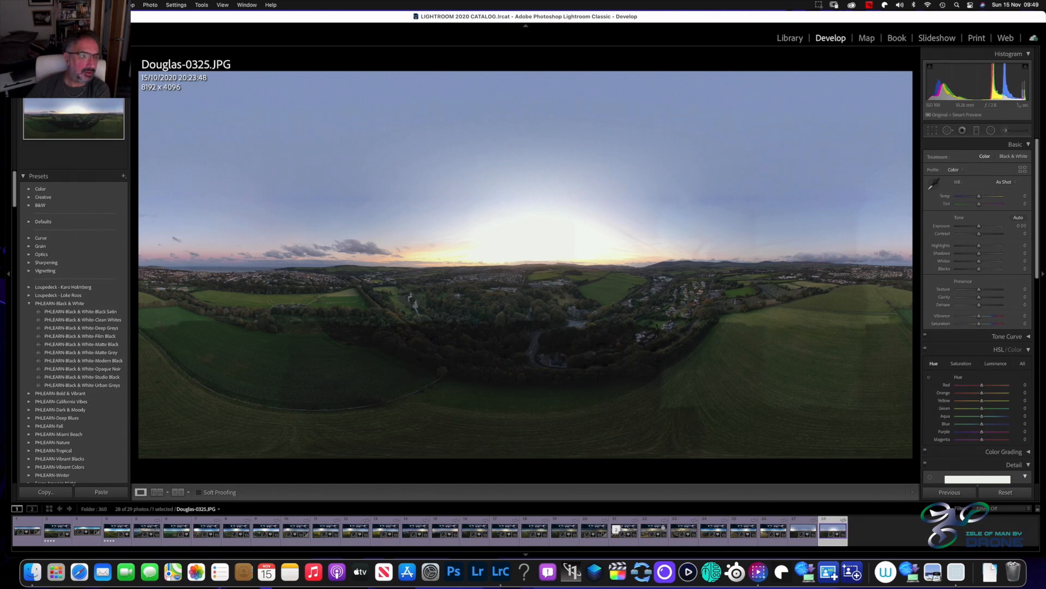
Look up the Mac's system specifications in its About overview, and close the overview
left_click(11, 6)
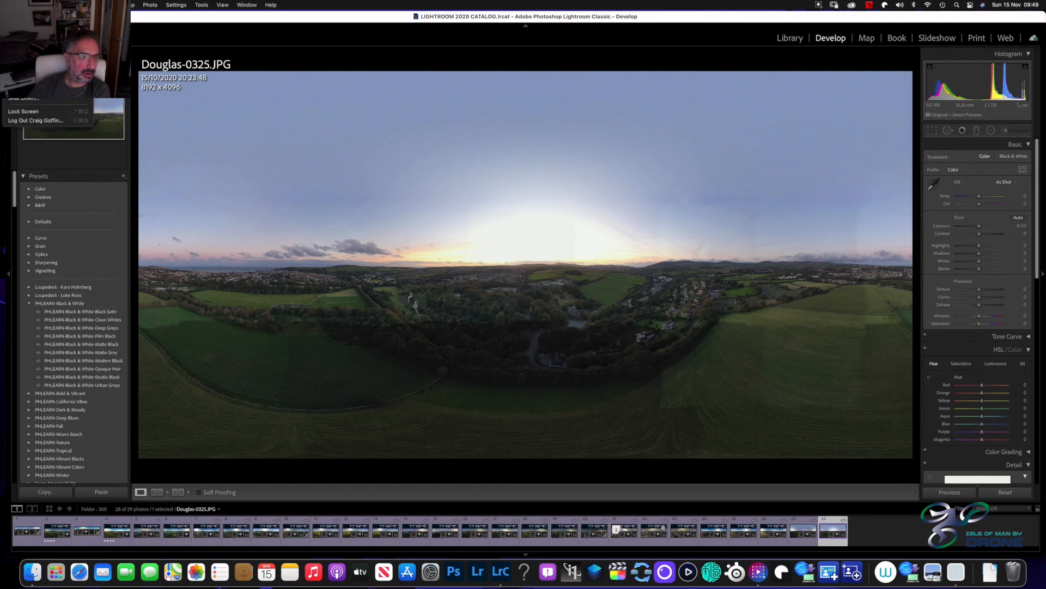
left_click(27, 18)
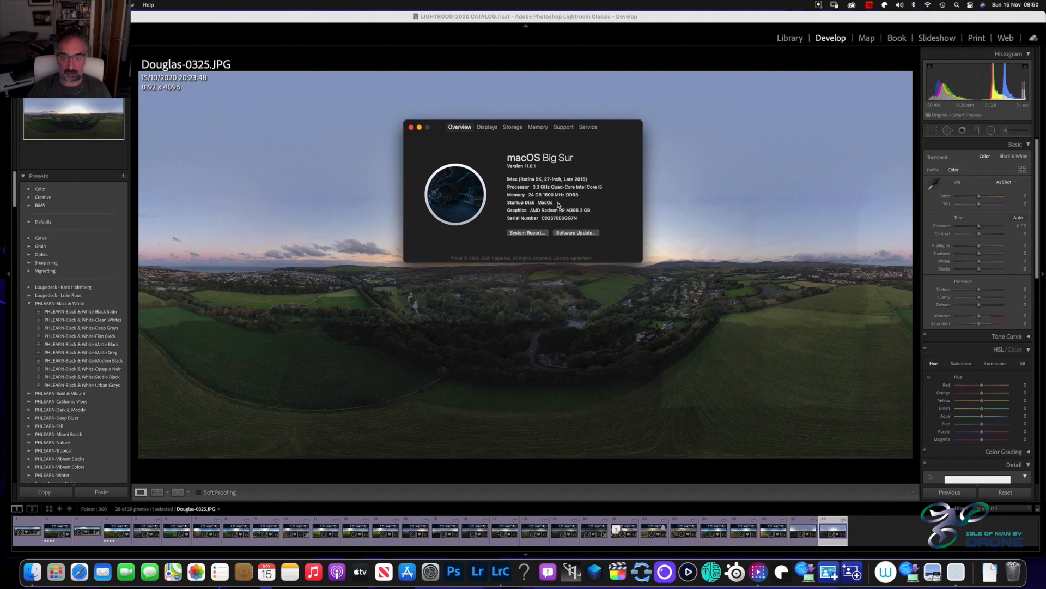
key("super+q")
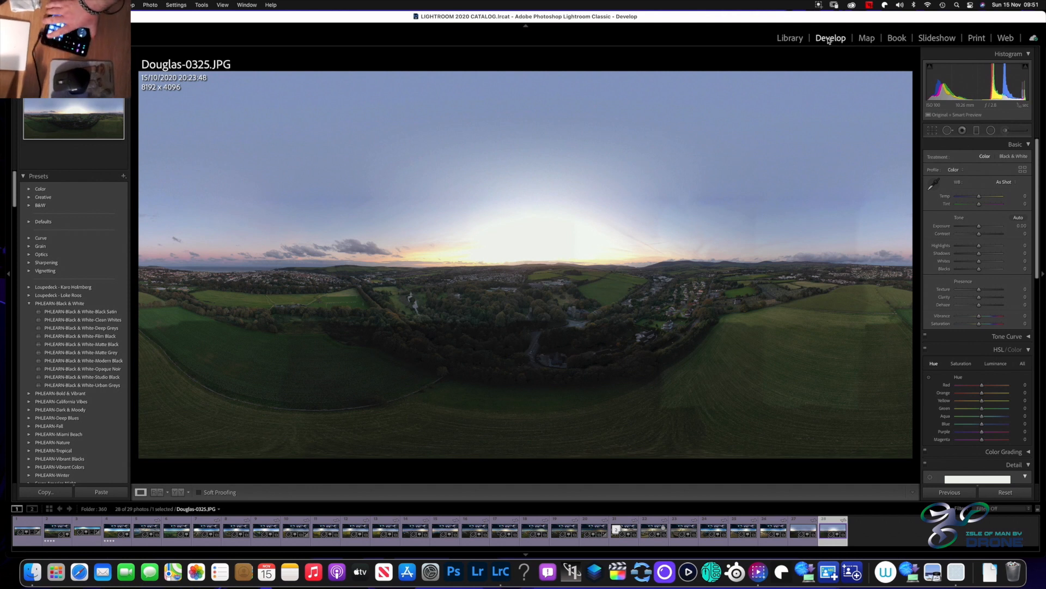
Filter the filmstrip to the starred panoramas and step back and forth between them
key("super+alt+2")
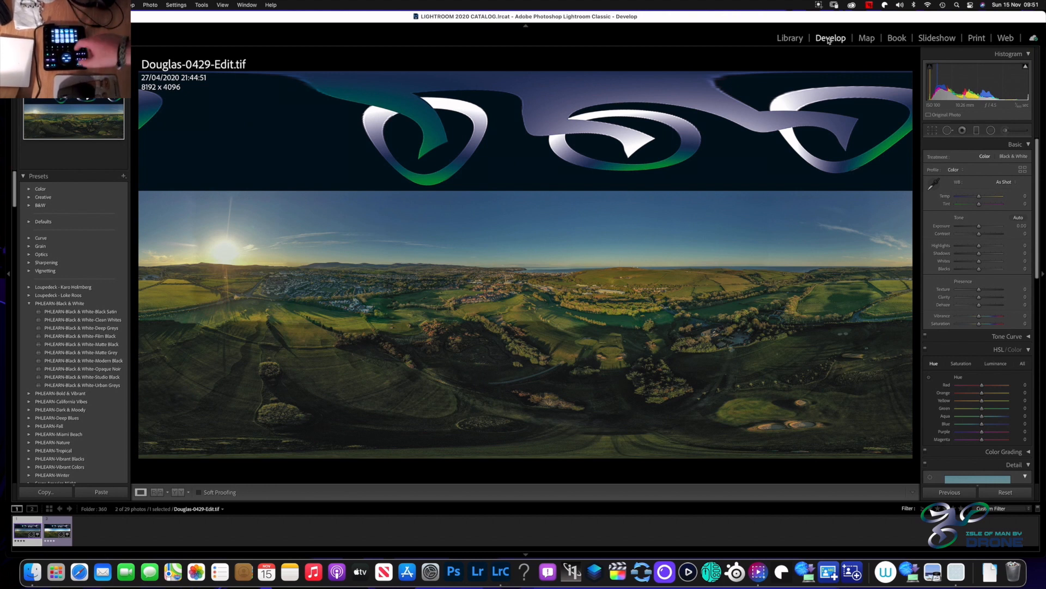
key("Right")
key("Left")
key("Right")
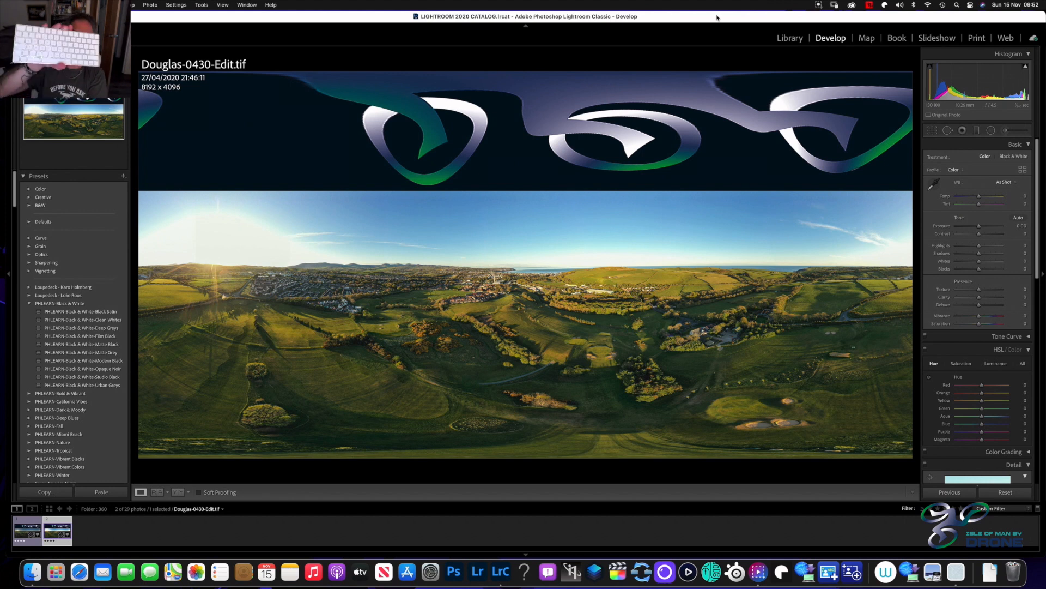
Hide both side panels and bring back only the one with the develop adjustments
key("Tab")
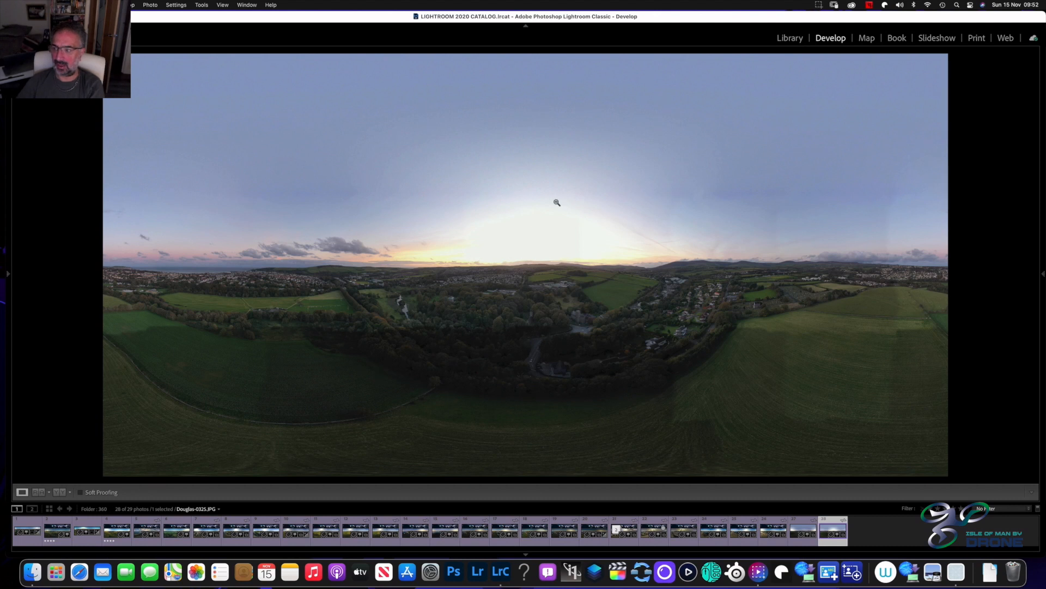
left_click(1043, 273)
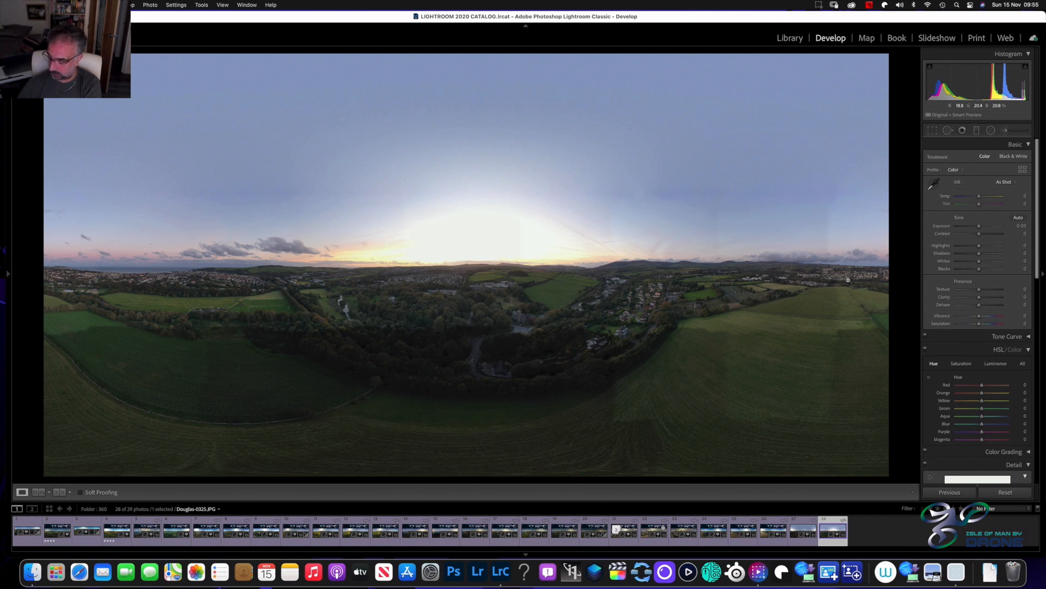
Try out Highlights values between −100 and −15 on the panorama
key("minus")
key("minus")
key("minus")
key("minus")
key("minus")
key("minus")
key("minus")
key("minus")
key("minus")
key("minus")
key("minus")
key("minus")
key("minus")
key("minus")
key("minus")
key("minus")
key("minus")
key("minus")
key("minus")
key("minus")
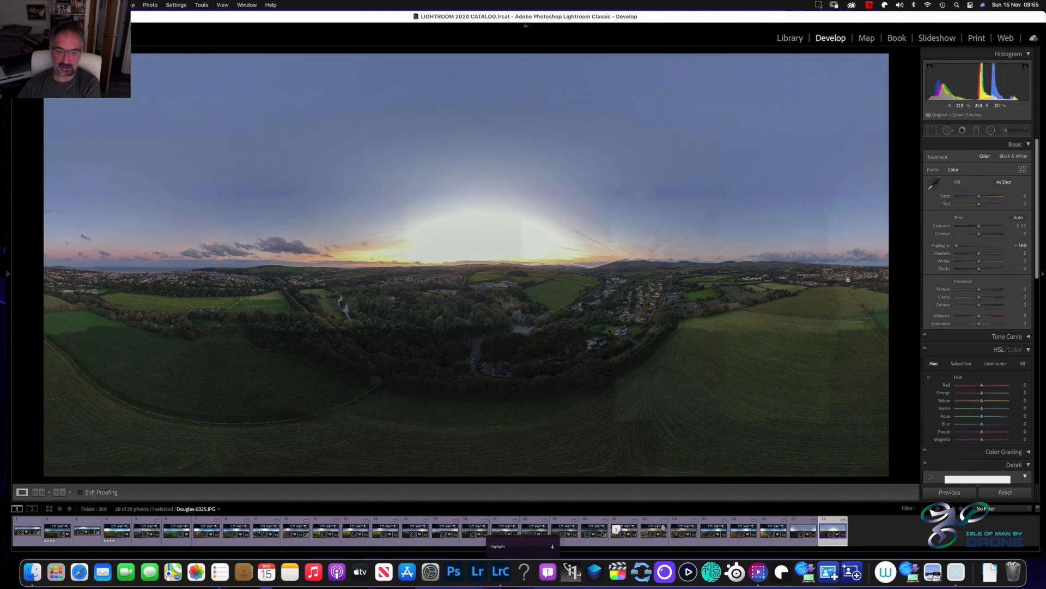
key("equal")
key("equal")
key("equal")
key("equal")
key("equal")
key("equal")
key("equal")
key("equal")
key("equal")
key("equal")
key("equal")
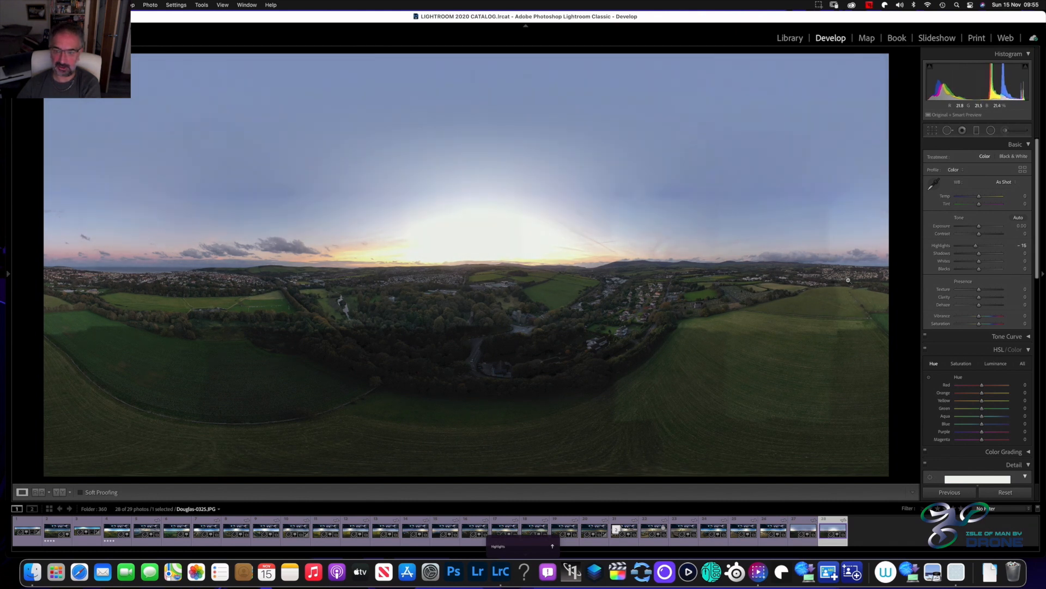
key("minus")
key("minus")
key("minus")
key("minus")
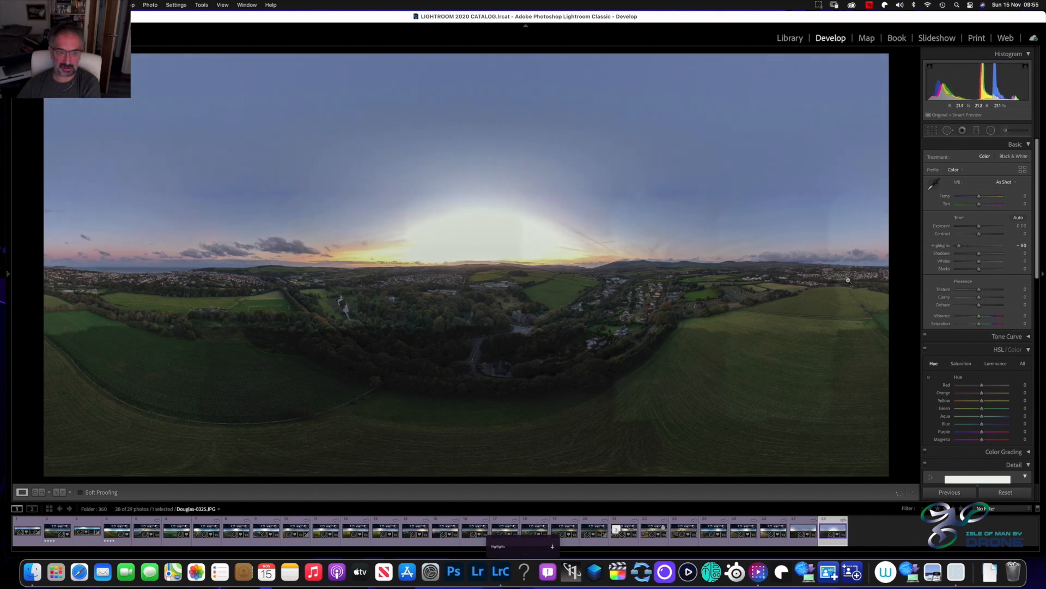
key("minus")
key("minus")
key("minus")
key("minus")
key("minus")
key("minus")
key("equal")
key("equal")
key("equal")
key("equal")
key("minus")
key("minus")
key("minus")
key("minus")
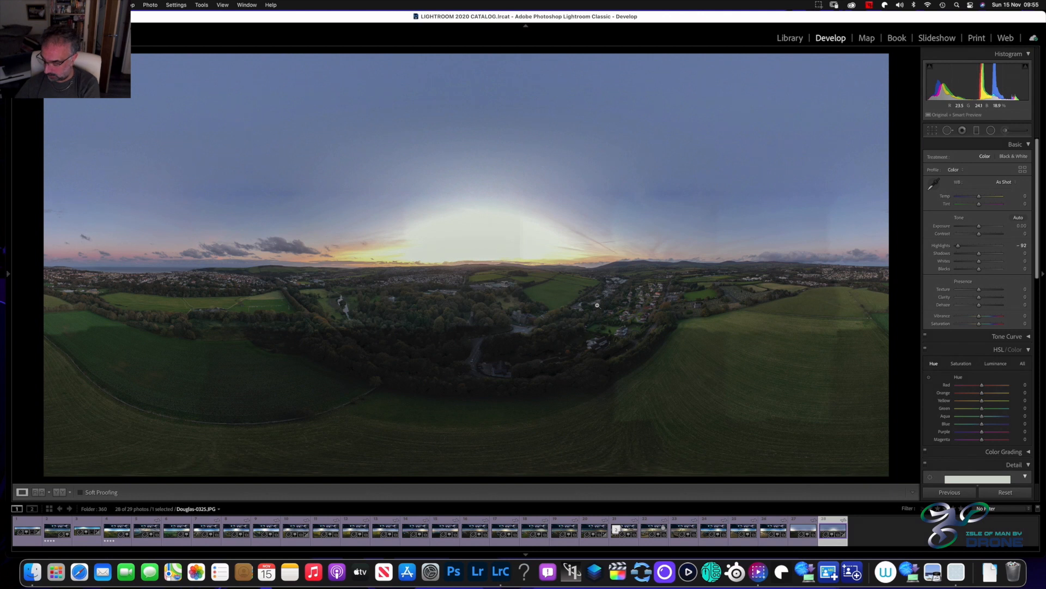
key("minus")
key("minus")
key("minus")
key("minus")
key("minus")
key("minus")
key("minus")
key("minus")
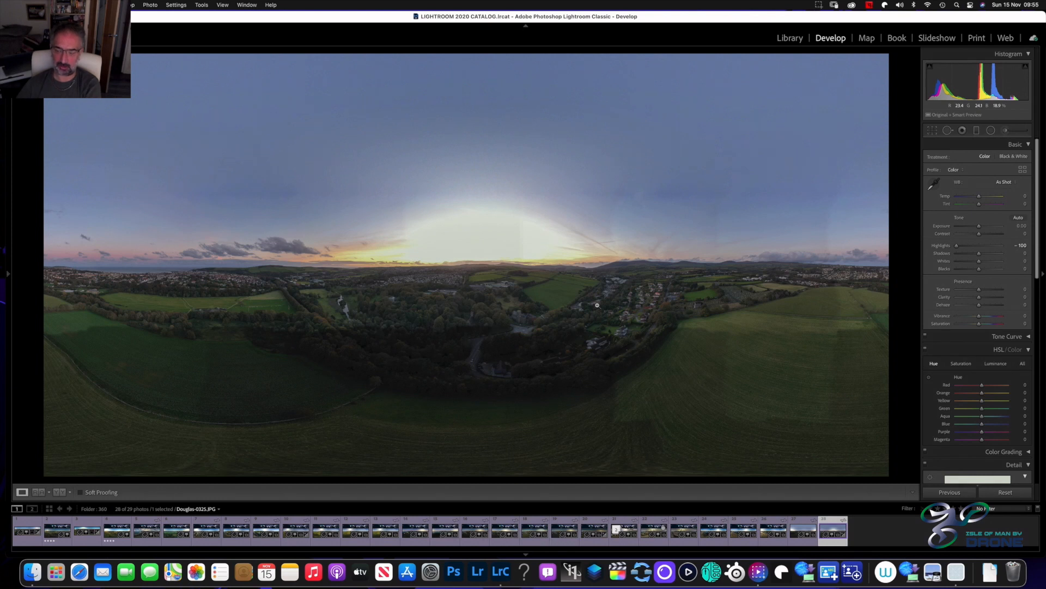
Set the panorama's Highlights to −48
key("equal")
key("equal")
key("equal")
key("equal")
key("equal")
key("equal")
key("equal")
key("equal")
key("equal")
key("equal")
key("equal")
key("equal")
key("equal")
key("equal")
key("equal")
key("equal")
key("equal")
key("equal")
key("equal")
key("equal")
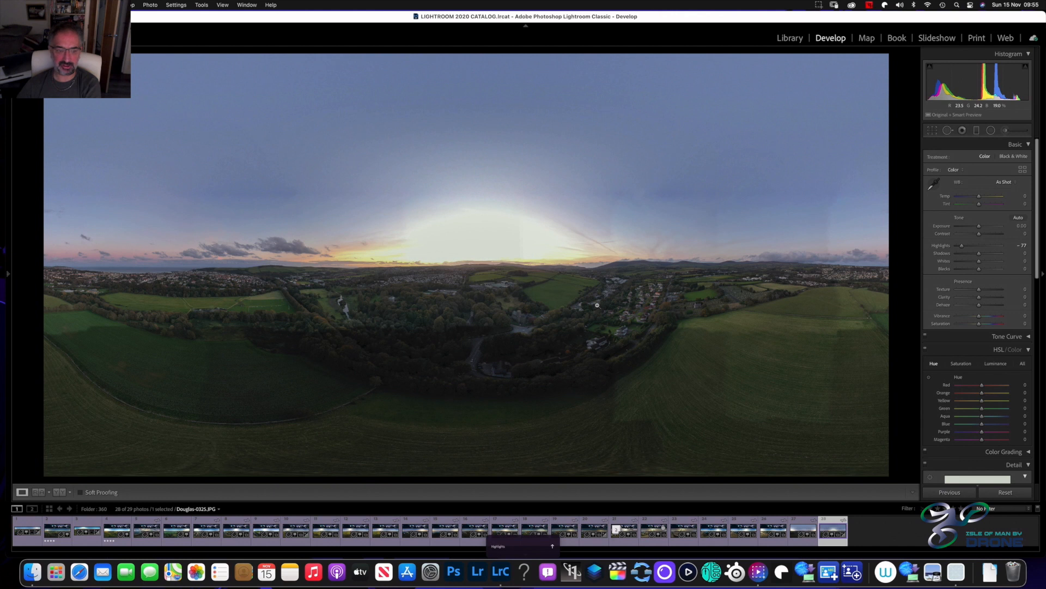
key("equal")
key("equal")
key("equal")
key("equal")
key("equal")
key("equal")
key("equal")
key("equal")
key("equal")
key("equal")
key("equal")
key("equal")
key("equal")
key("equal")
key("equal")
key("equal")
key("equal")
key("equal")
key("equal")
key("equal")
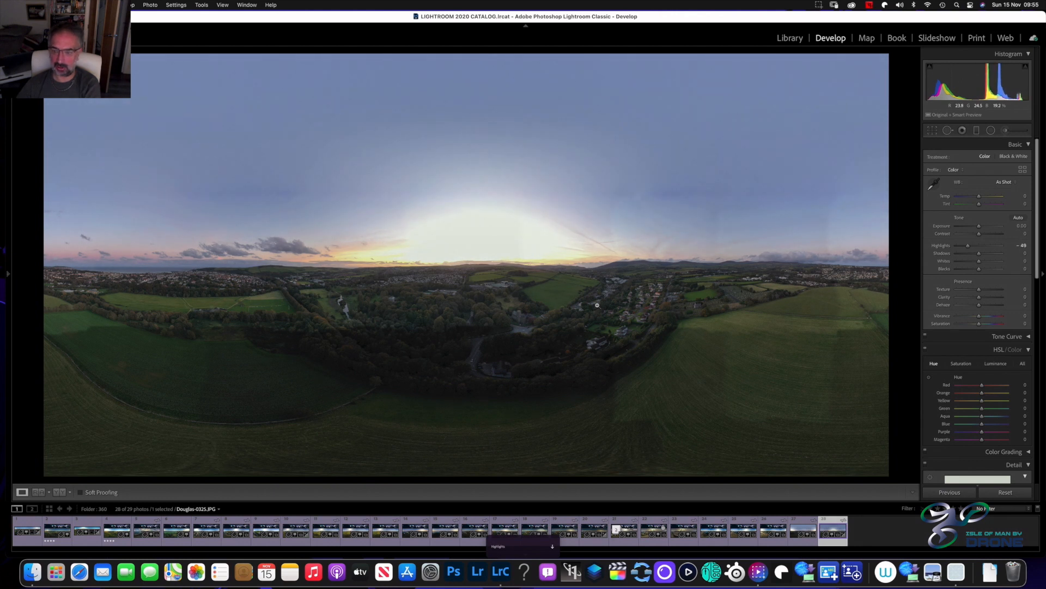
key("minus")
Set the panorama's Shadows to +73 to brighten the dark woodland and fields
key("period")
key("equal")
key("equal")
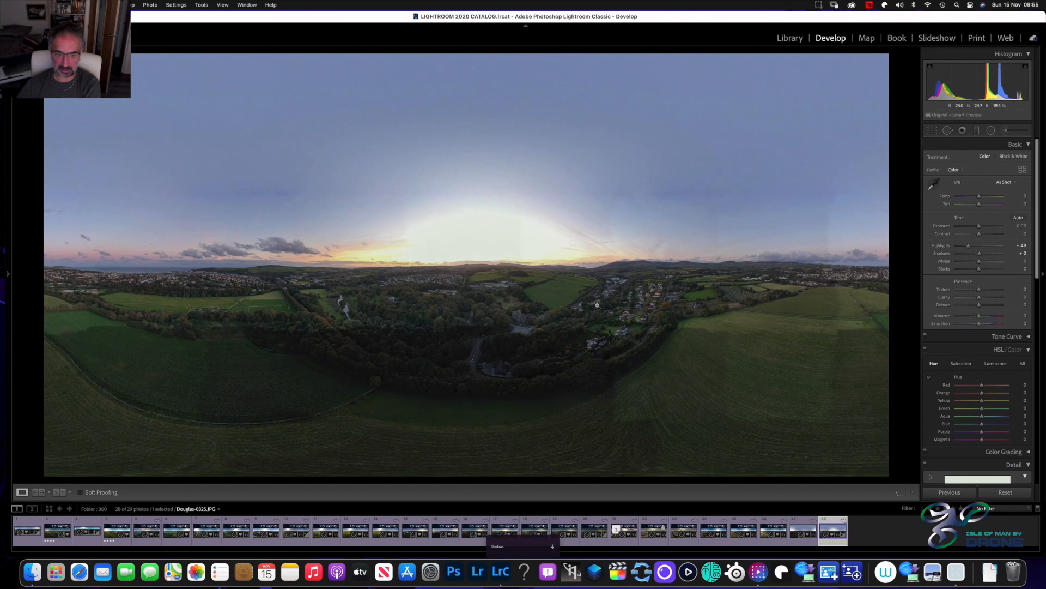
key("equal")
key("equal")
key("equal")
key("equal")
key("equal")
key("equal")
key("equal")
key("equal")
key("equal")
key("equal")
key("minus")
key("minus")
key("minus")
key("equal")
key("equal")
key("equal")
key("equal")
key("equal")
key("equal")
key("equal")
key("equal")
key("equal")
key("equal")
key("equal")
key("equal")
key("equal")
key("equal")
key("equal")
key("equal")
key("equal")
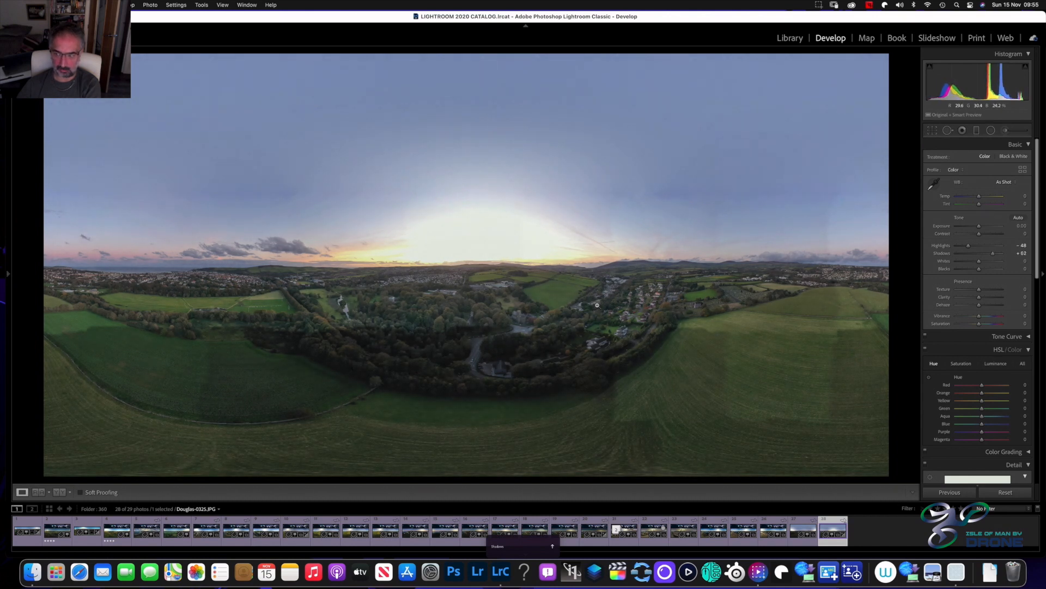
key("equal")
key("equal")
key("equal")
key("equal")
key("equal")
key("equal")
key("equal")
key("equal")
key("equal")
key("equal")
key("equal")
key("equal")
key("equal")
key("equal")
key("equal")
key("equal")
key("equal")
key("equal")
key("equal")
key("equal")
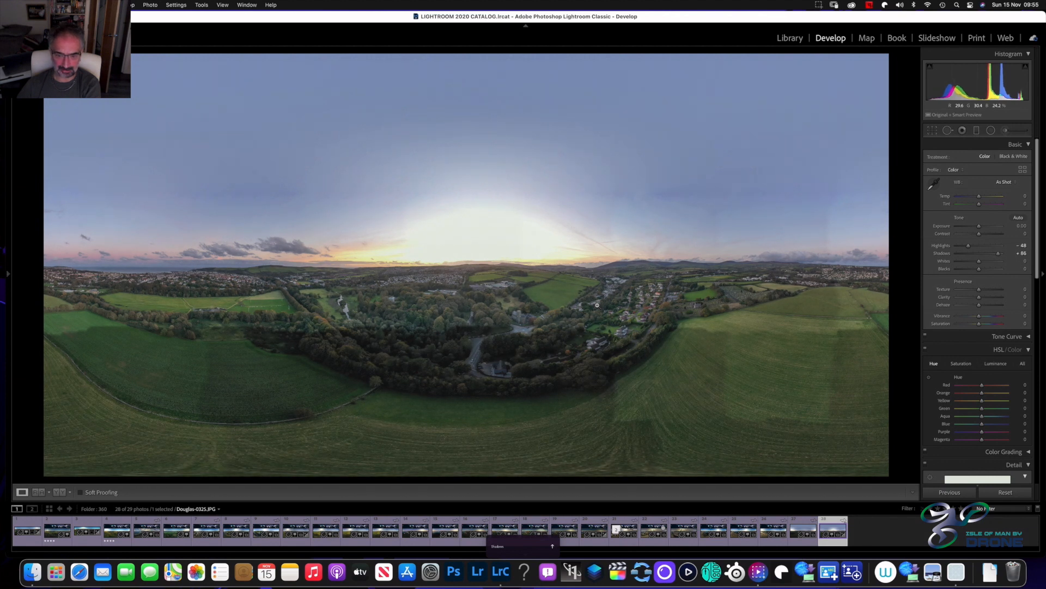
key("minus")
key("minus")
key("minus")
key("minus")
key("minus")
key("minus")
key("minus")
key("minus")
key("minus")
key("minus")
key("minus")
key("minus")
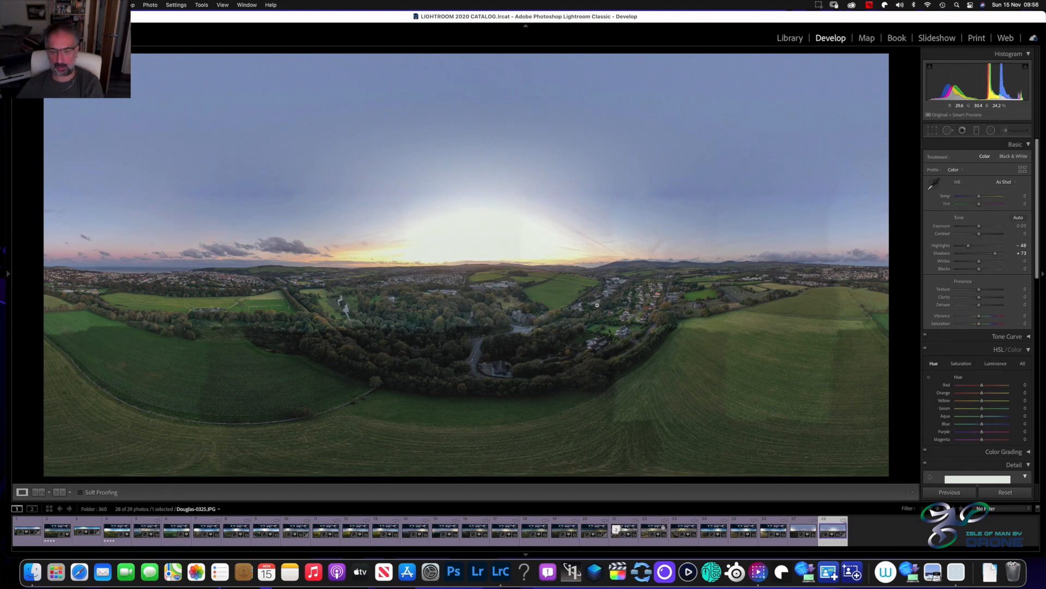
Set the panorama's Highlights to −65
key("minus")
key("minus")
key("minus")
key("minus")
key("minus")
key("minus")
key("minus")
key("minus")
key("minus")
key("equal")
key("equal")
key("equal")
key("equal")
key("equal")
key("equal")
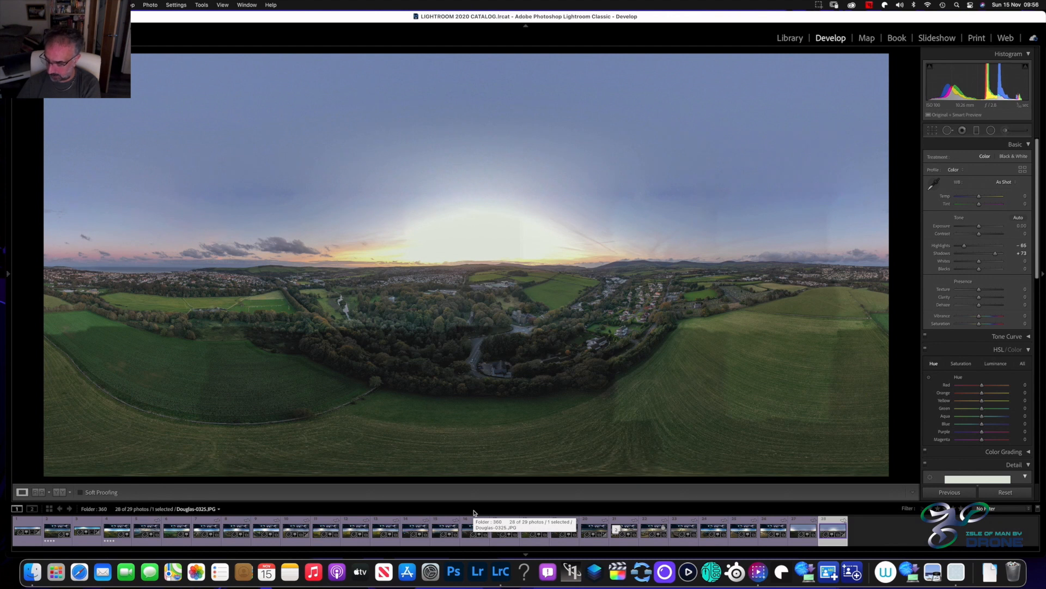
Try the Contrast at increasing values up to +100
key("equal")
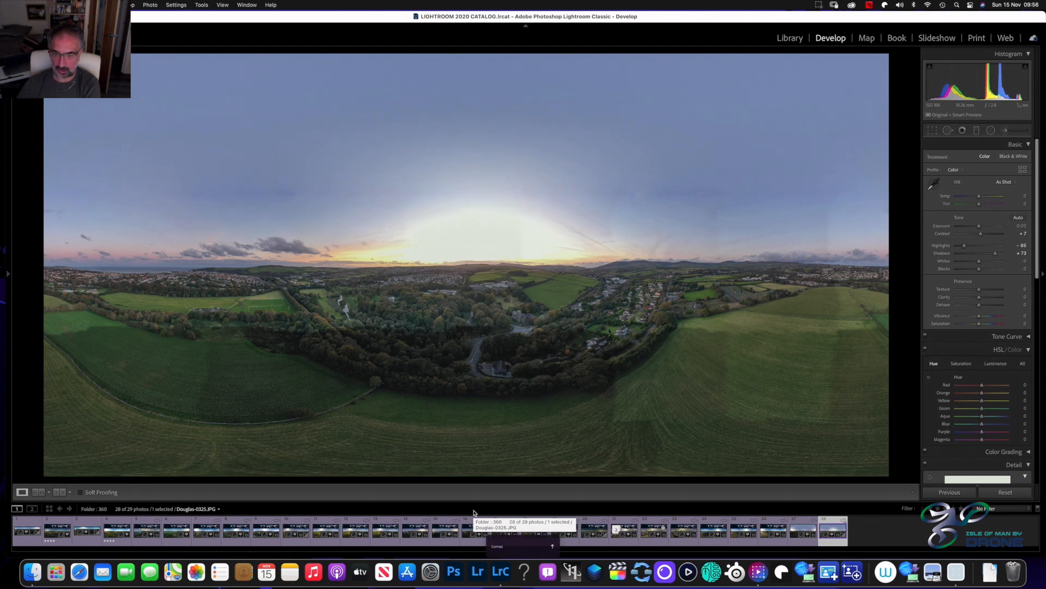
key("equal")
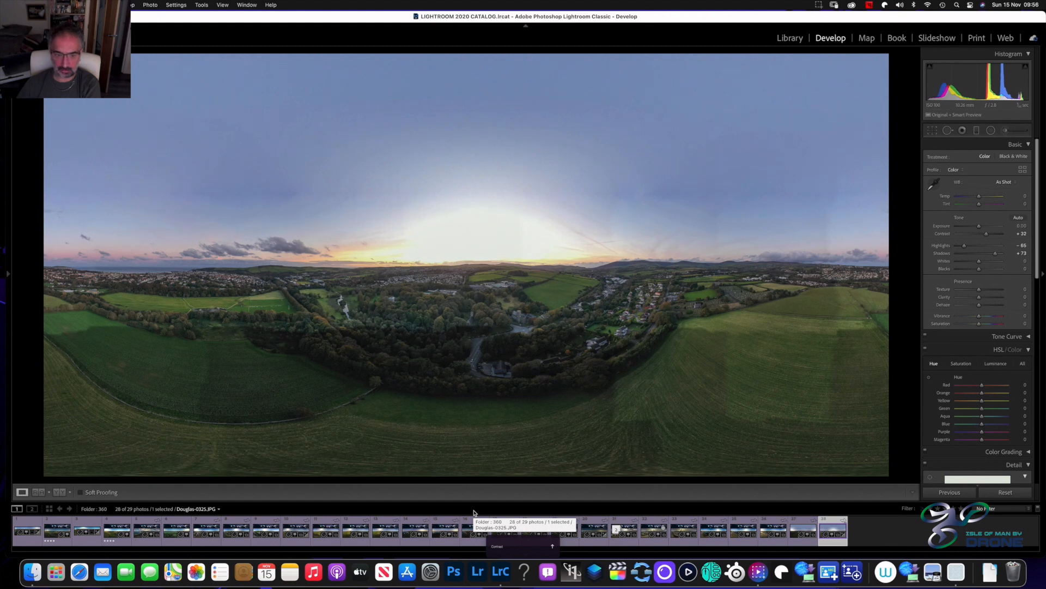
key("equal")
key("equal")
key("equal")
key("equal")
key("equal")
key("equal")
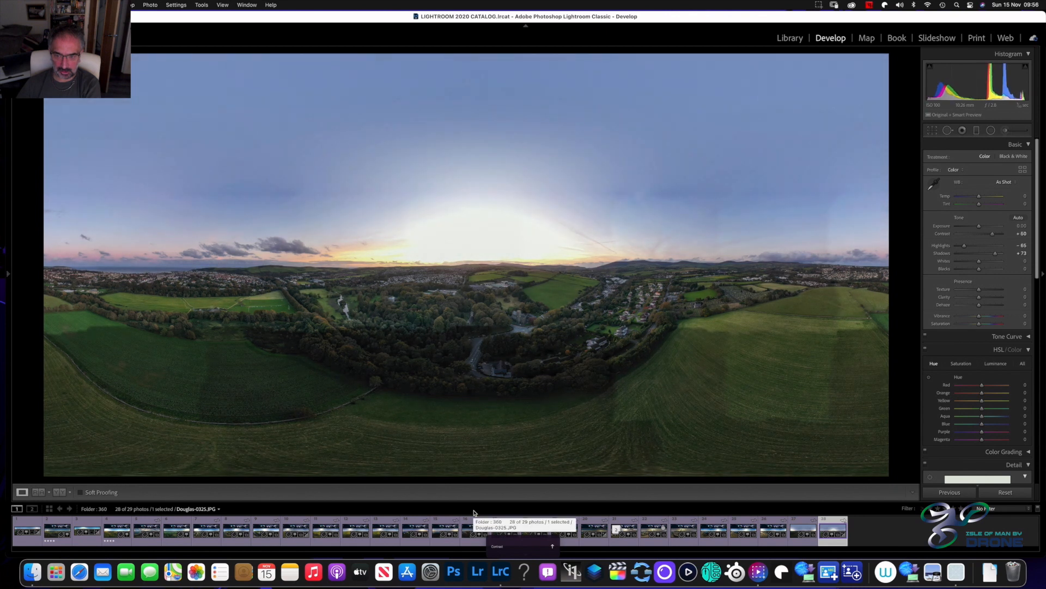
key("equal")
key("equal")
key("equal")
key("equal")
key("equal")
key("equal")
key("equal")
key("equal")
key("equal")
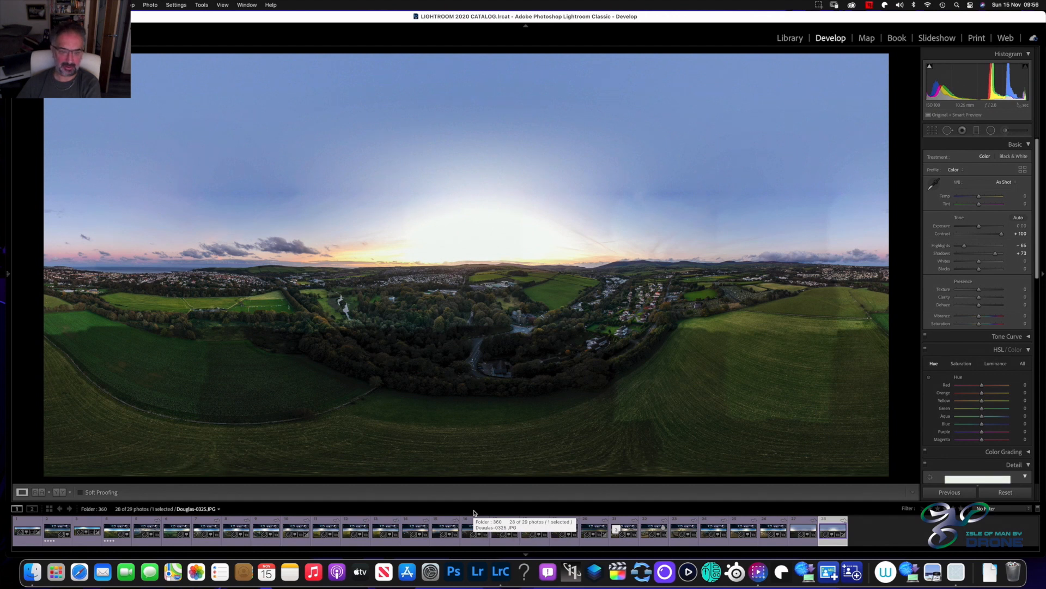
Set the panorama's Contrast to +30
key("minus")
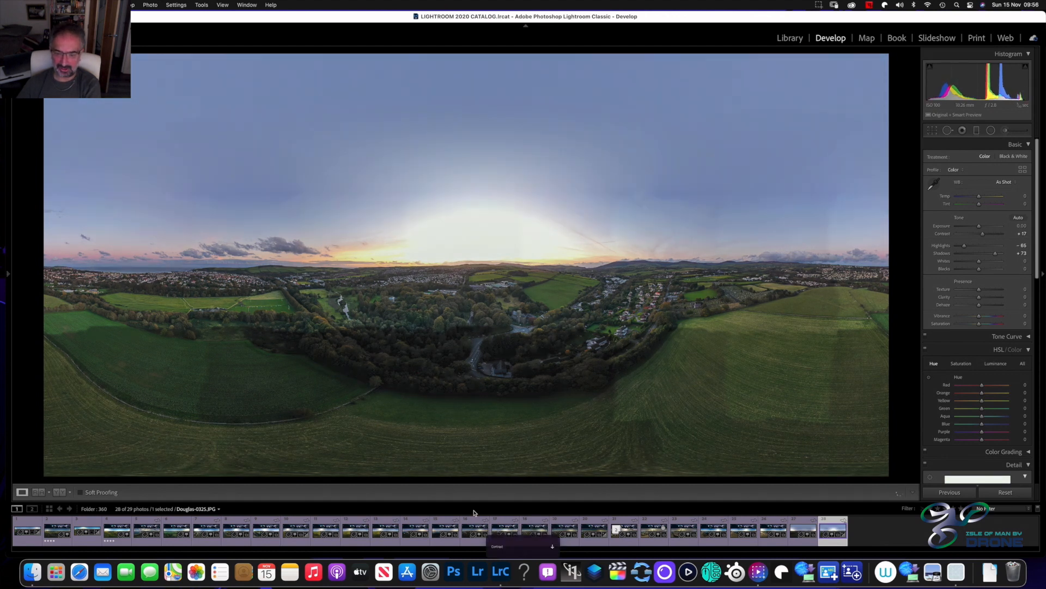
key("equal")
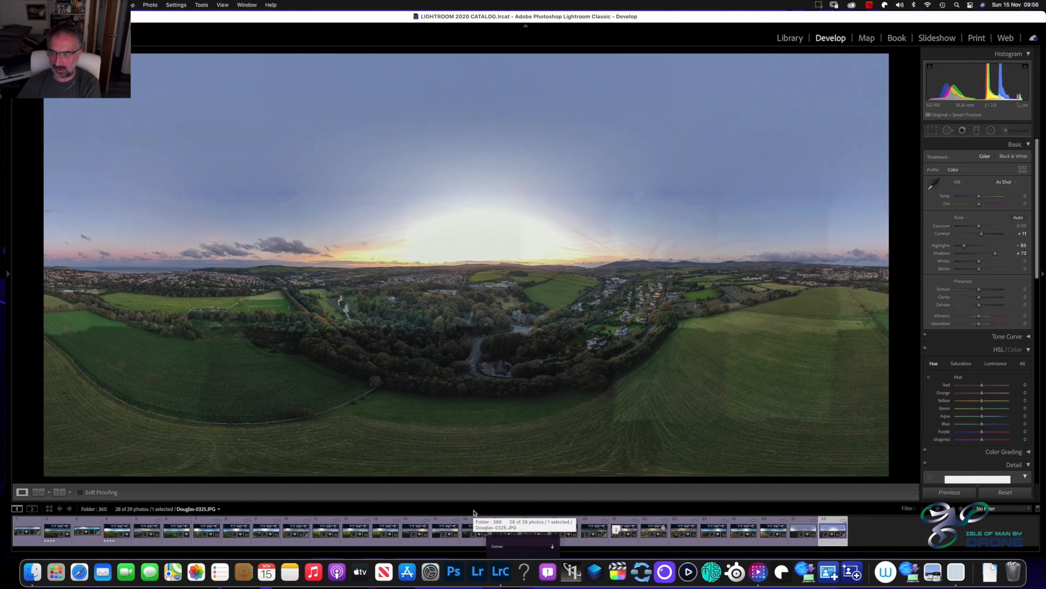
key("equal")
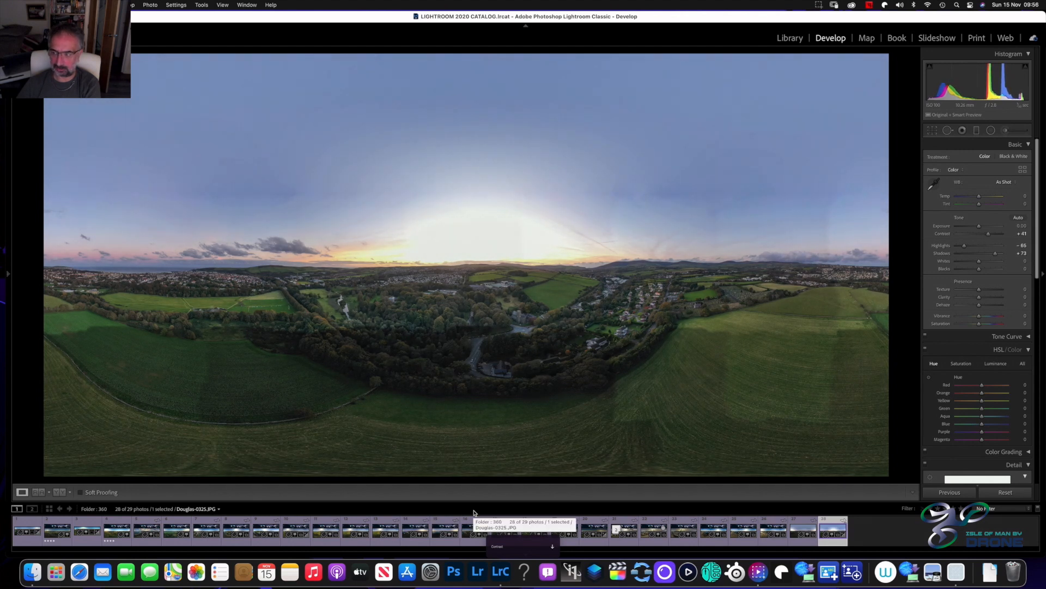
key("minus")
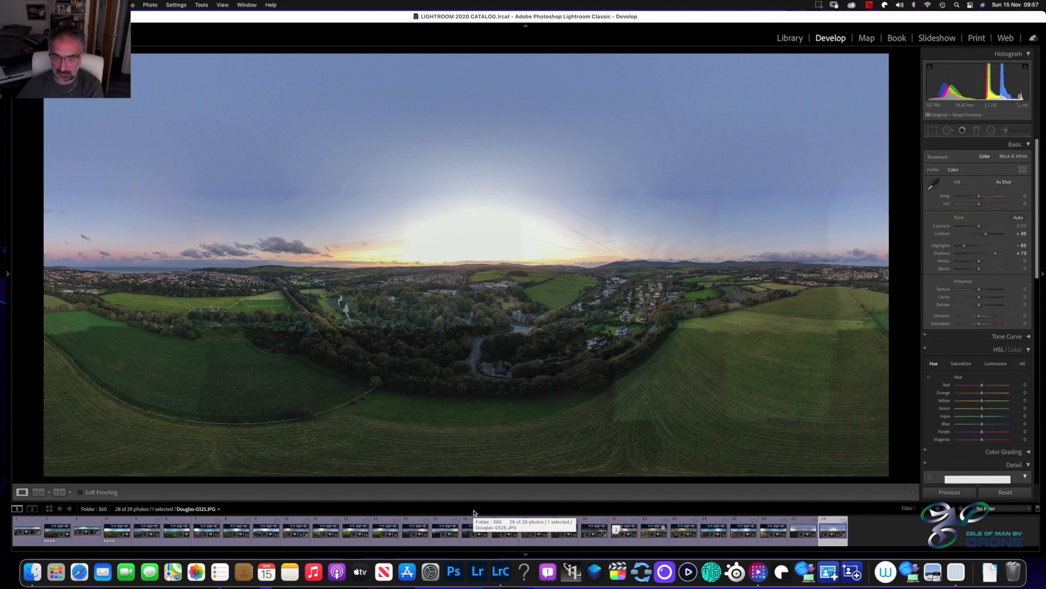
Set the panorama's Clarity to +6
key("equal")
key("equal")
key("equal")
key("minus")
key("minus")
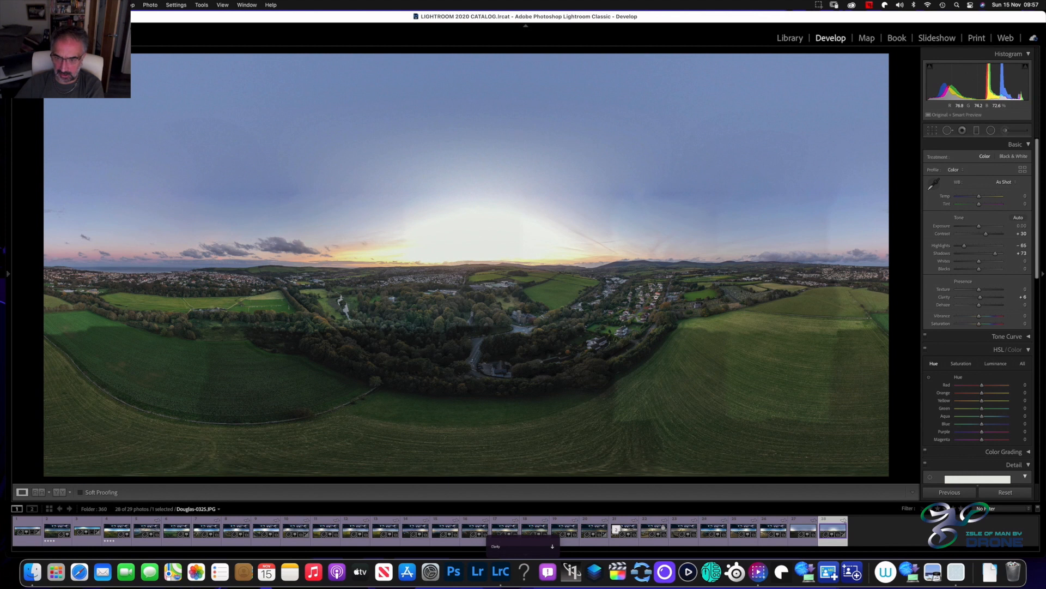
Try several Clarity values down to −100 while viewing the woodland and church area in close-up
left_click(633, 318)
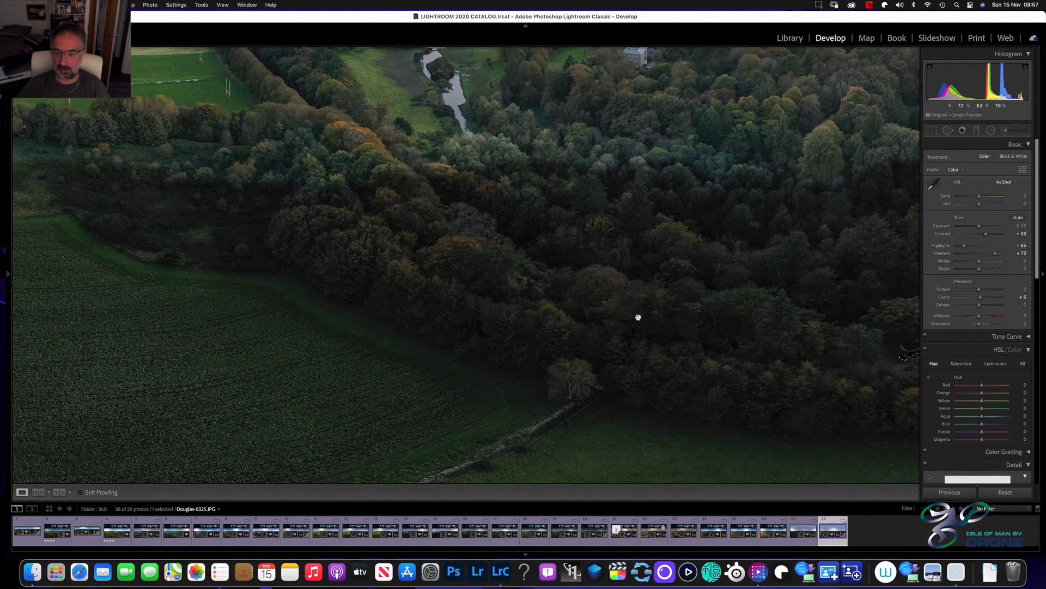
left_click(638, 318)
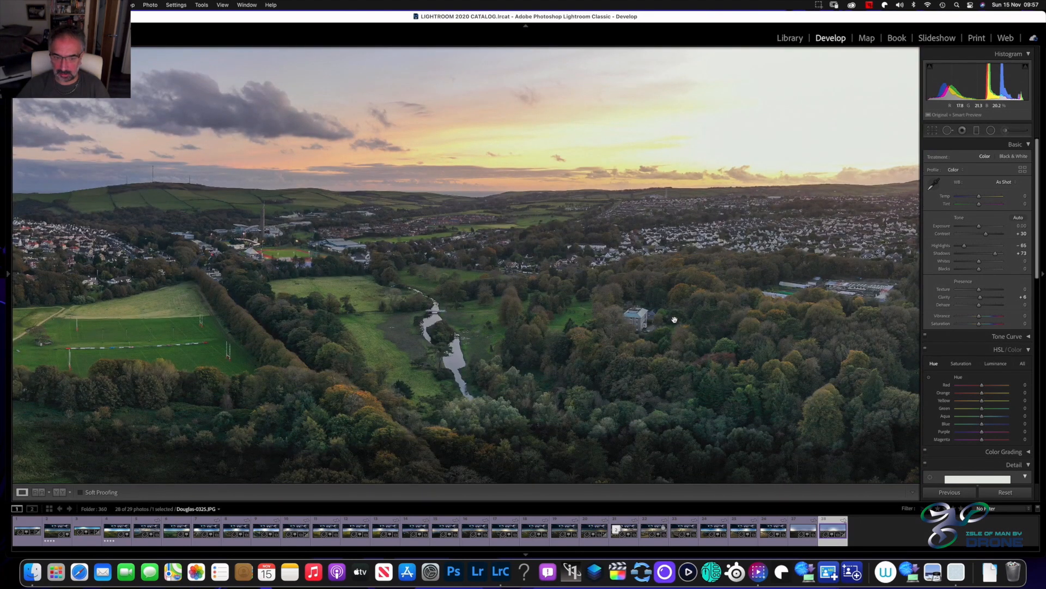
left_click_drag(675, 320, 416, 222)
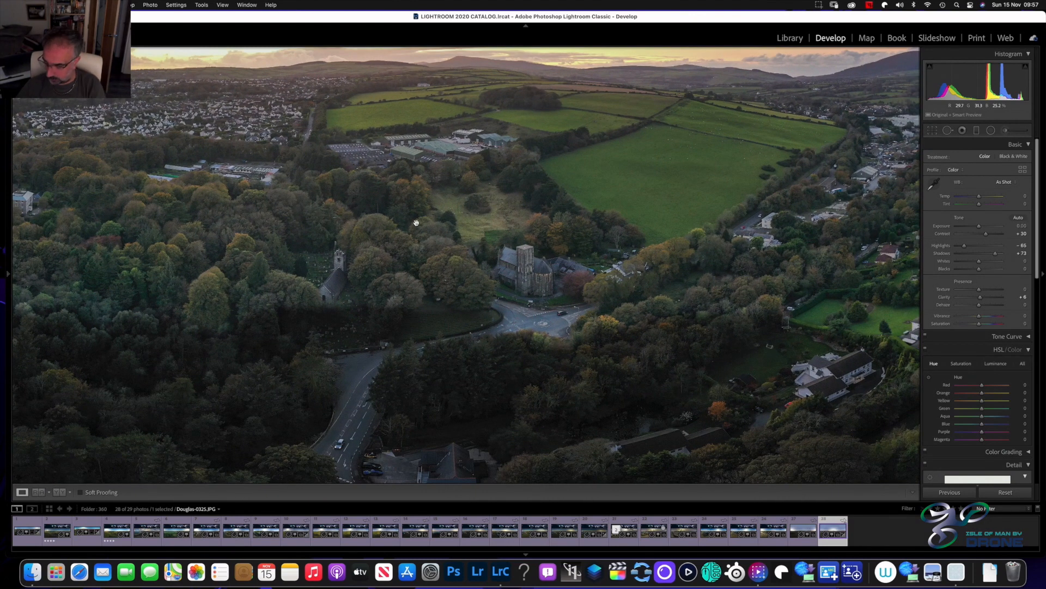
key("minus")
key("minus")
key("minus")
key("minus")
key("minus")
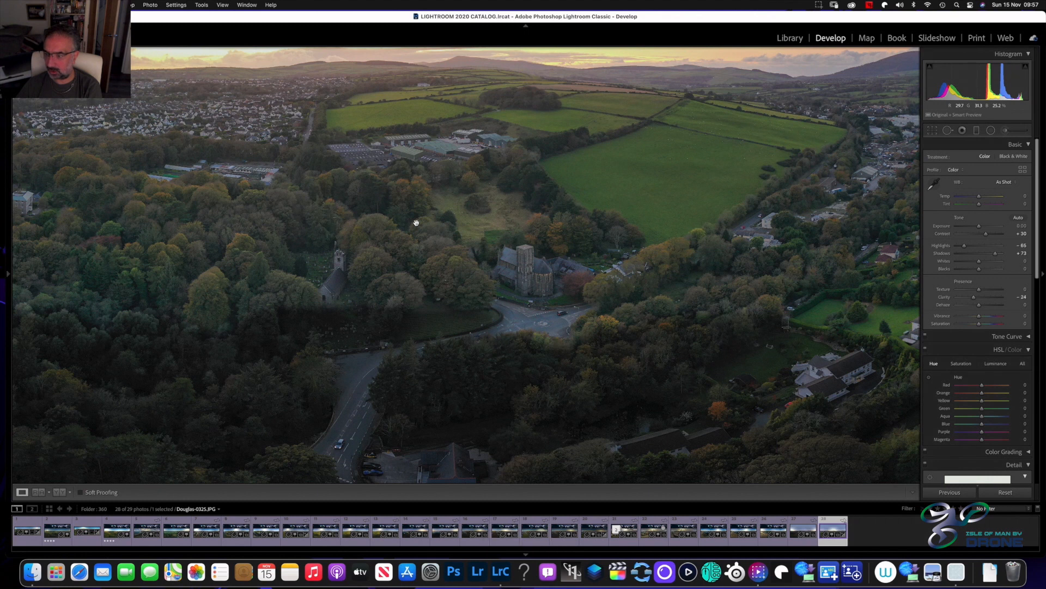
key("equal")
key("equal")
key("equal")
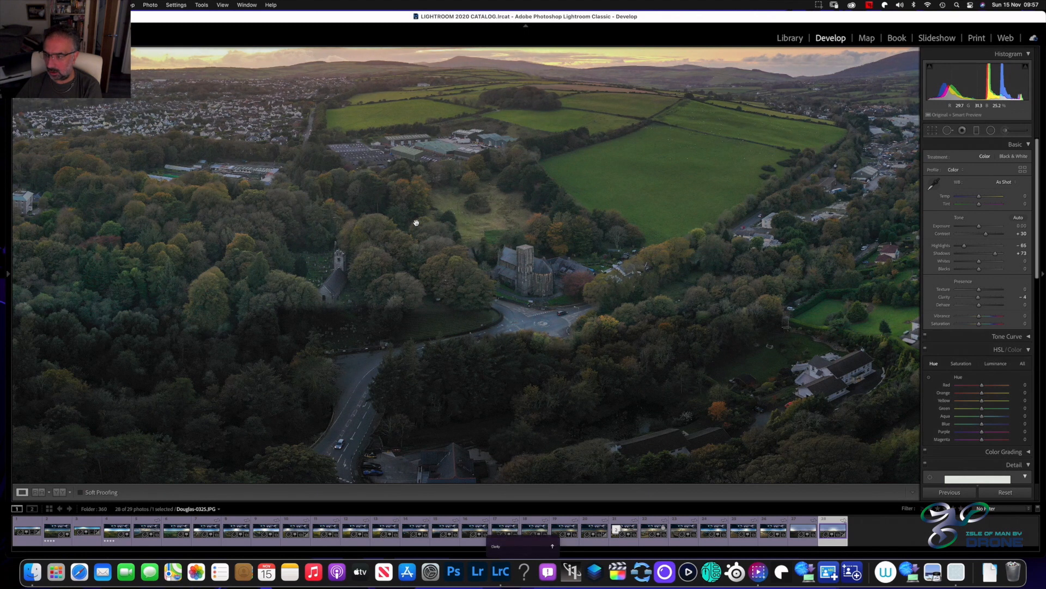
key("equal")
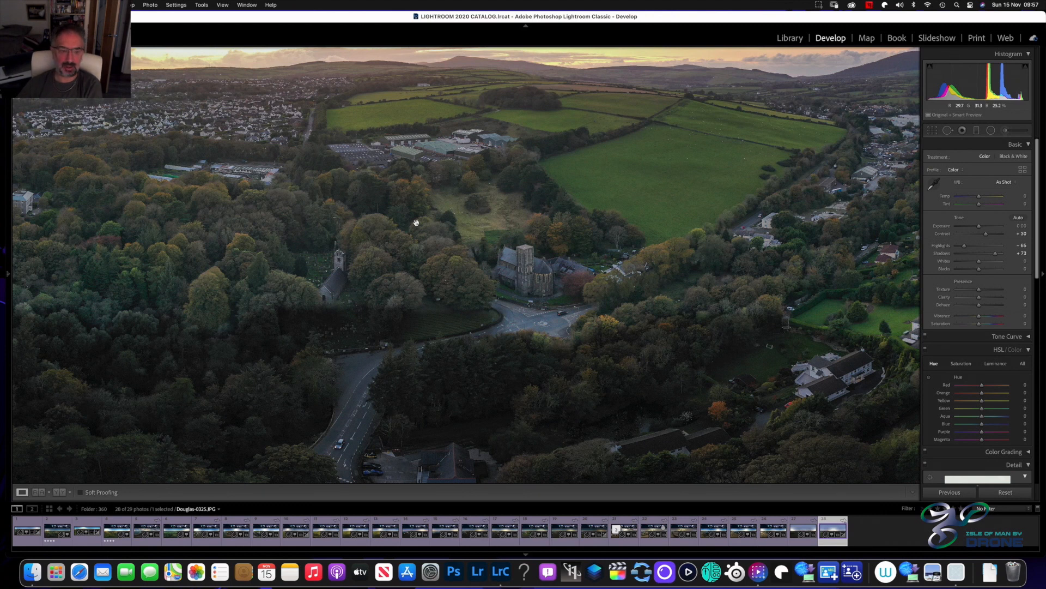
key("minus")
key("minus")
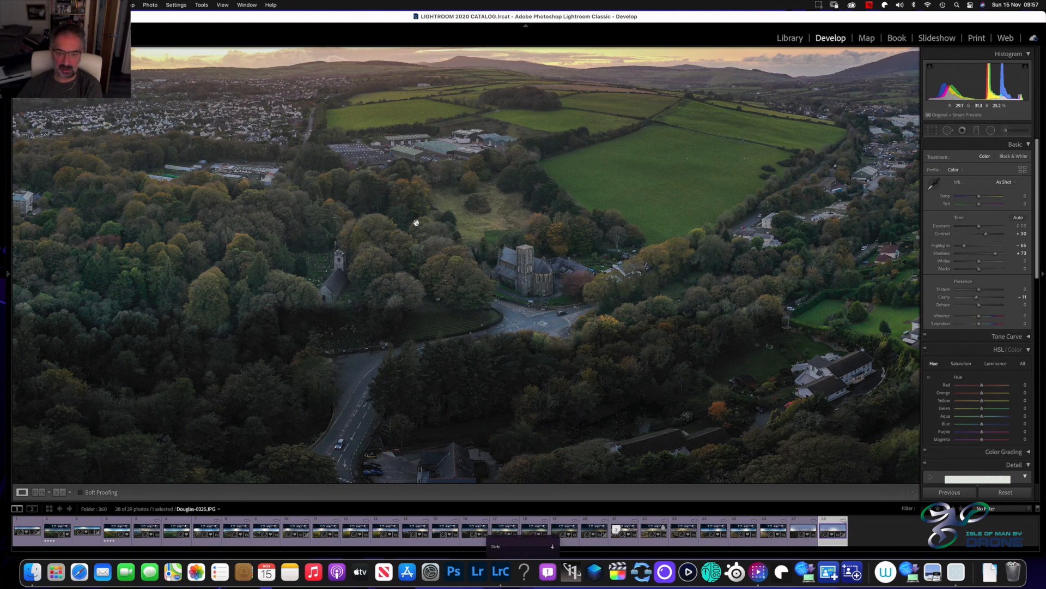
key("minus")
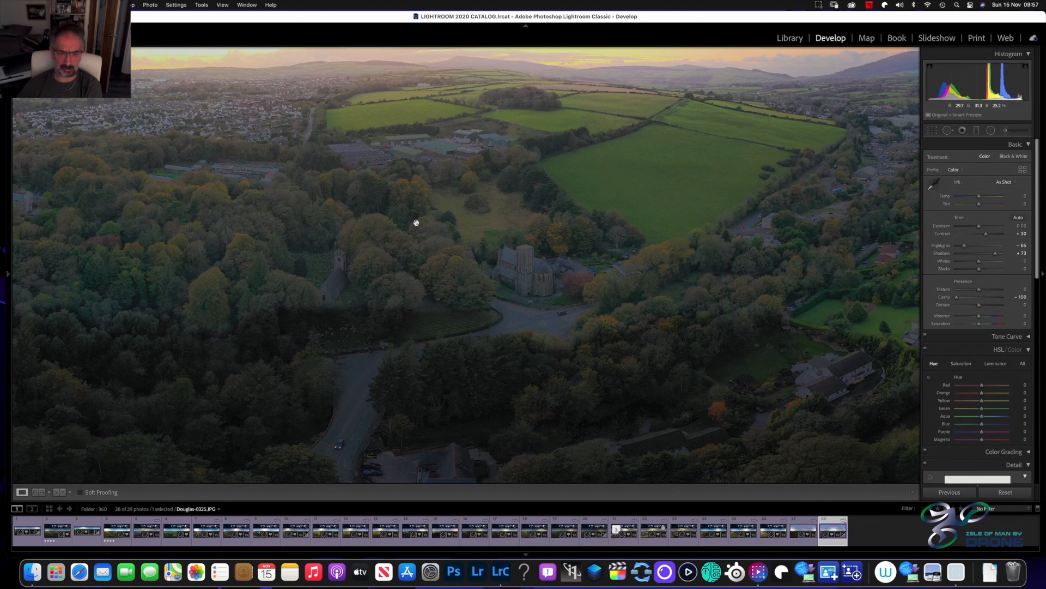
Try the maximum Clarity of +100, settle on +11, and return to the full panorama
key("equal")
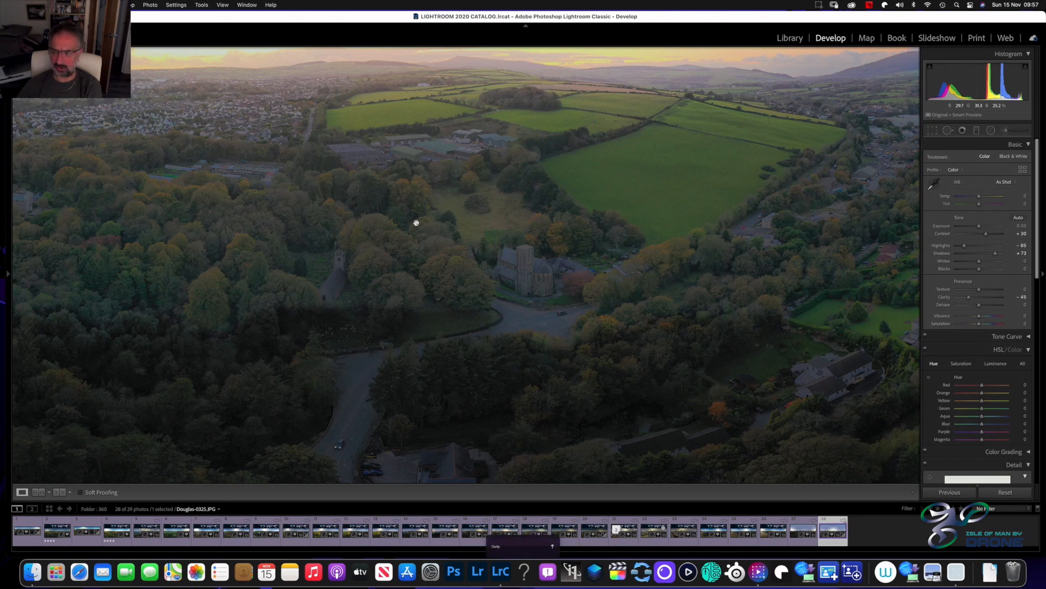
key("equal")
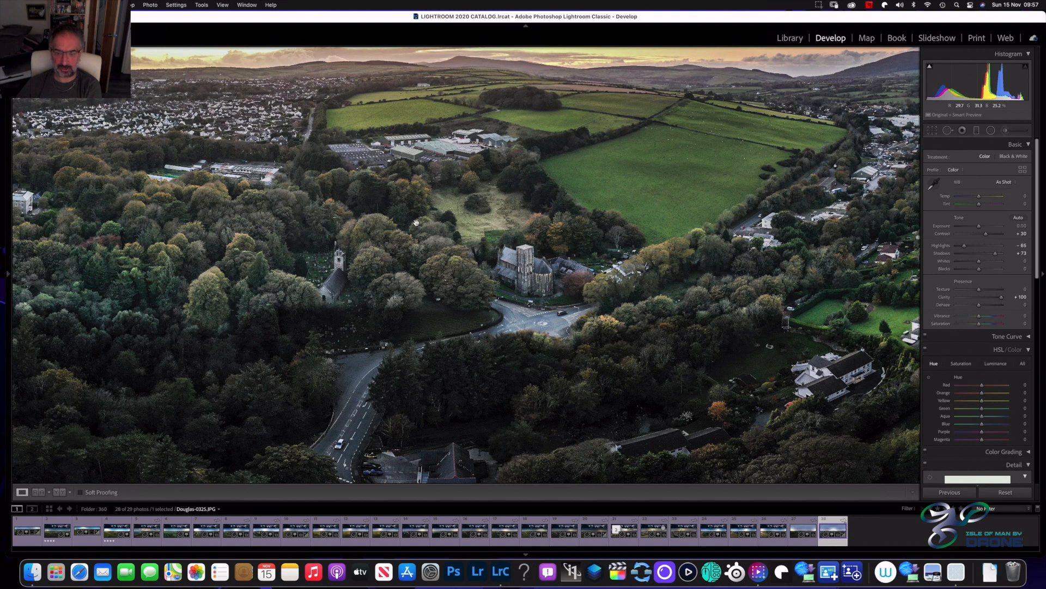
key("minus")
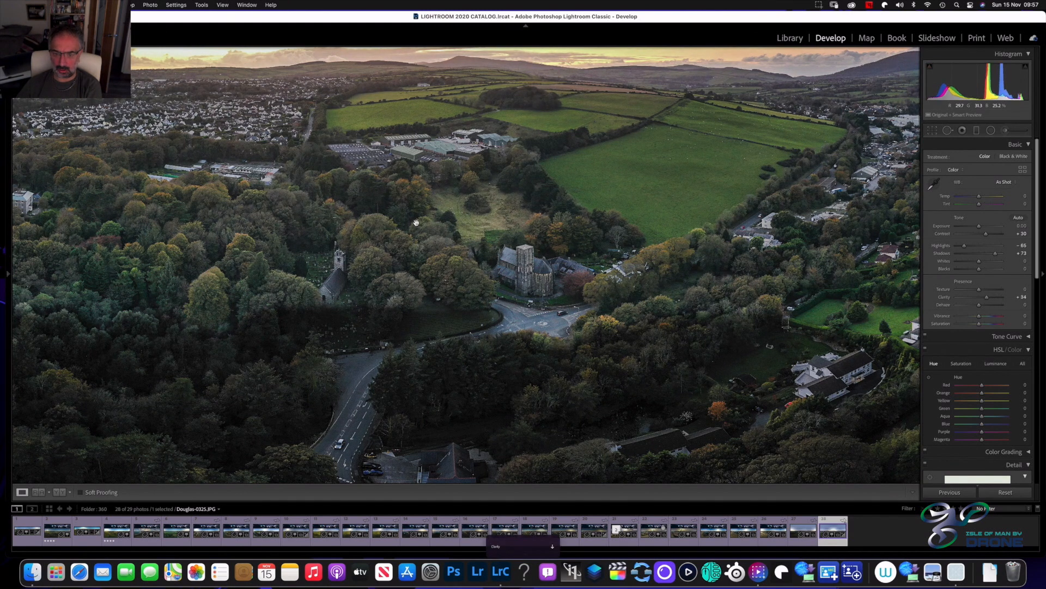
key("minus")
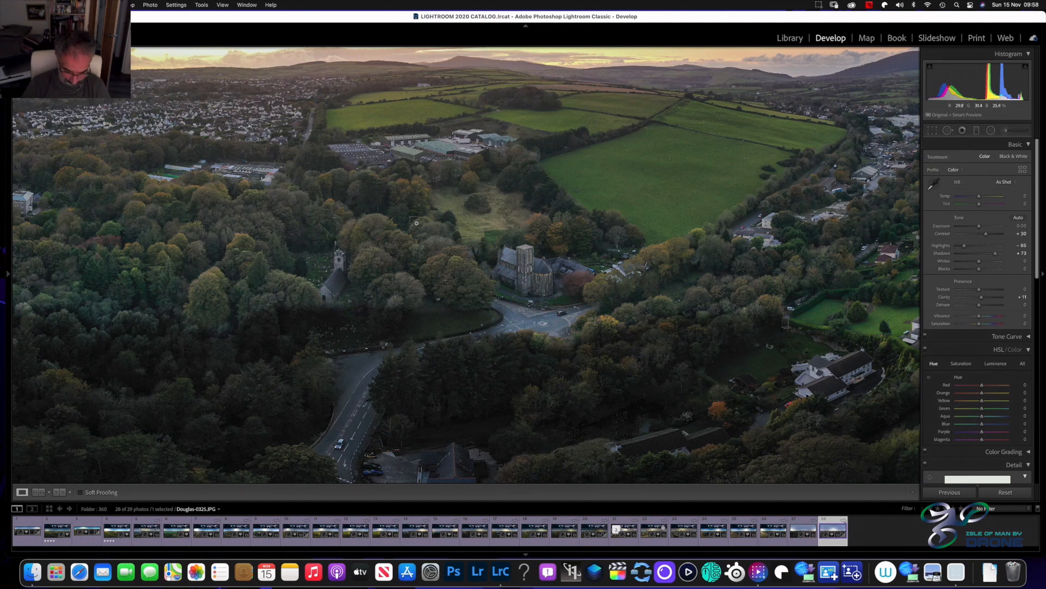
left_click(416, 222)
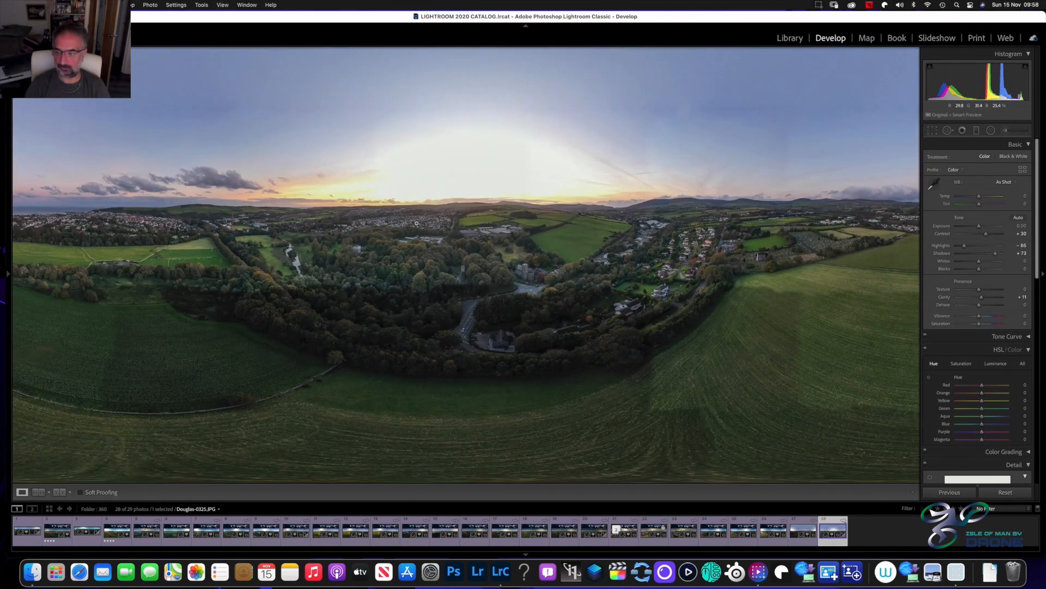
left_click(416, 222)
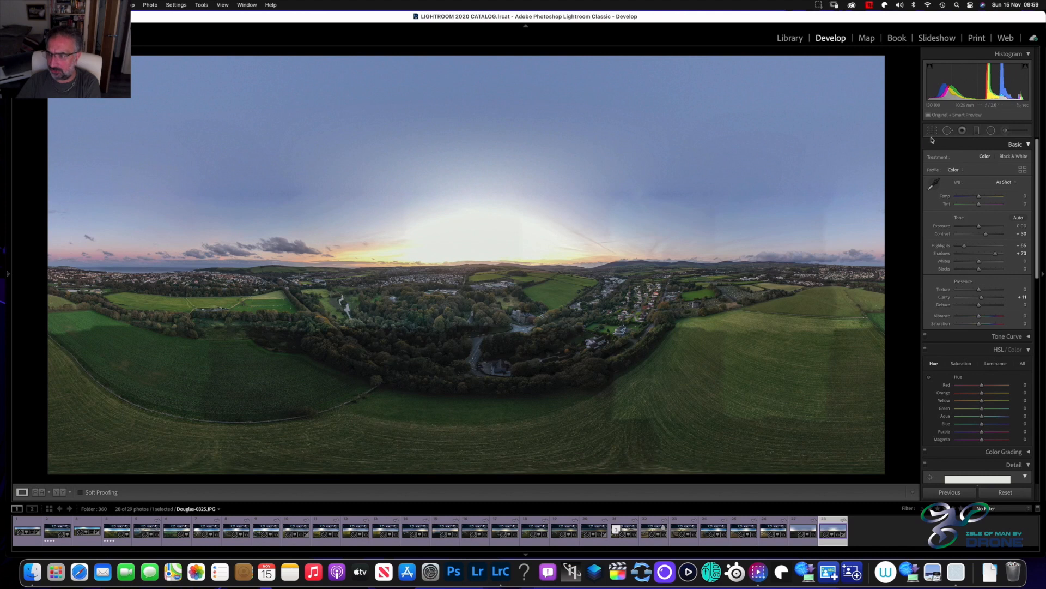
Darken the sky with a graduated filter centred on the horizon at Exposure −0.66, and compare the result with the original
left_click(977, 131)
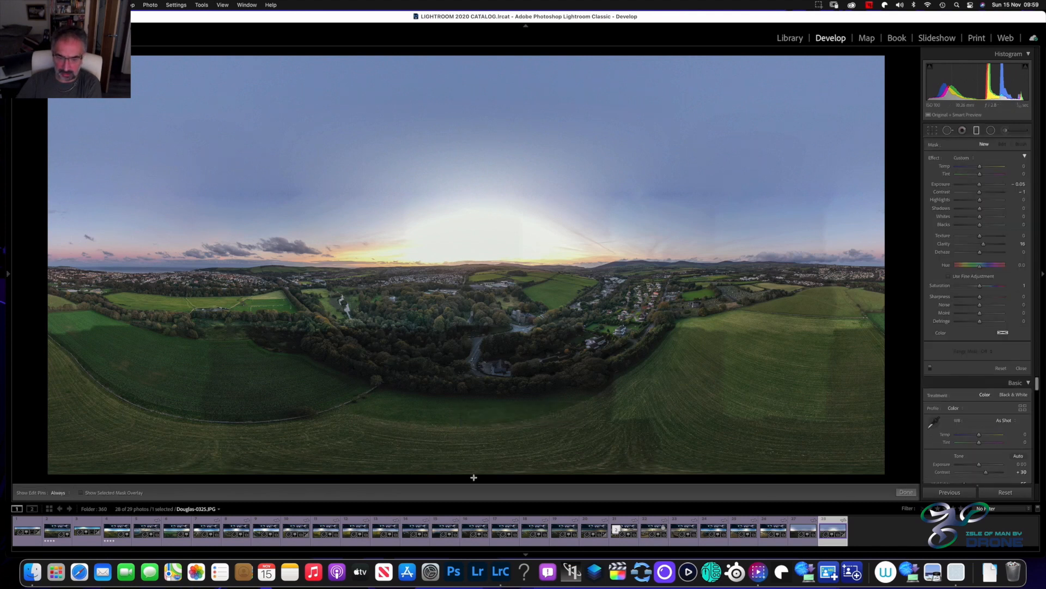
left_click_drag(469, 69, 466, 365)
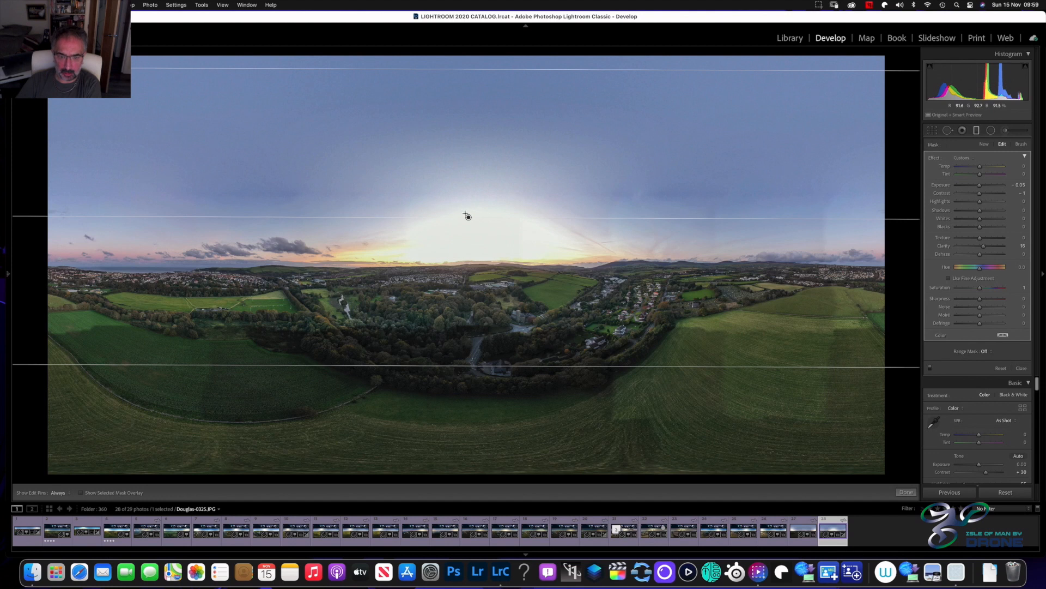
left_click_drag(468, 217, 468, 221)
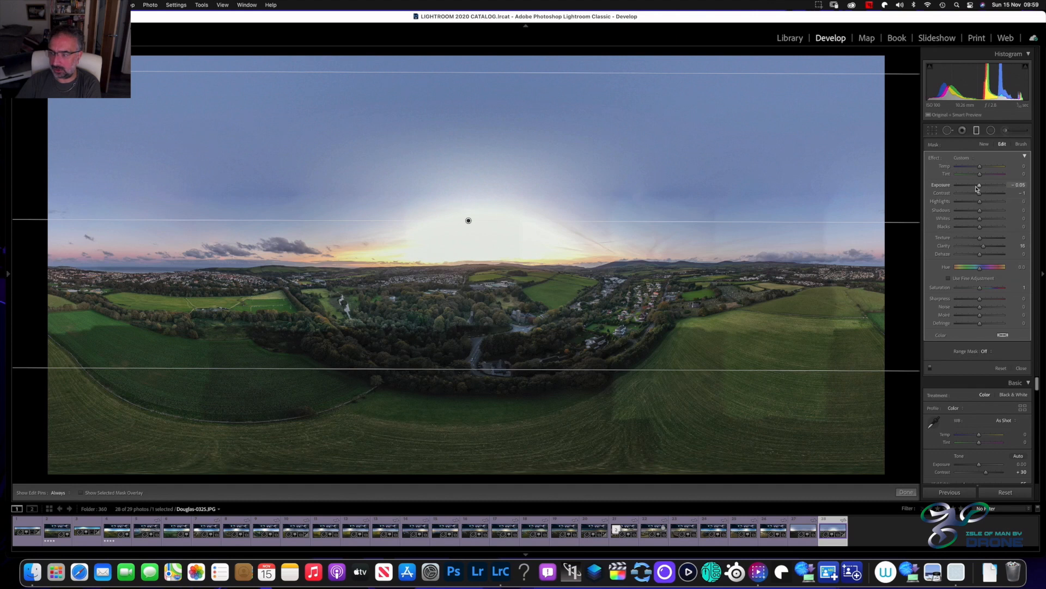
left_click_drag(980, 188, 978, 188)
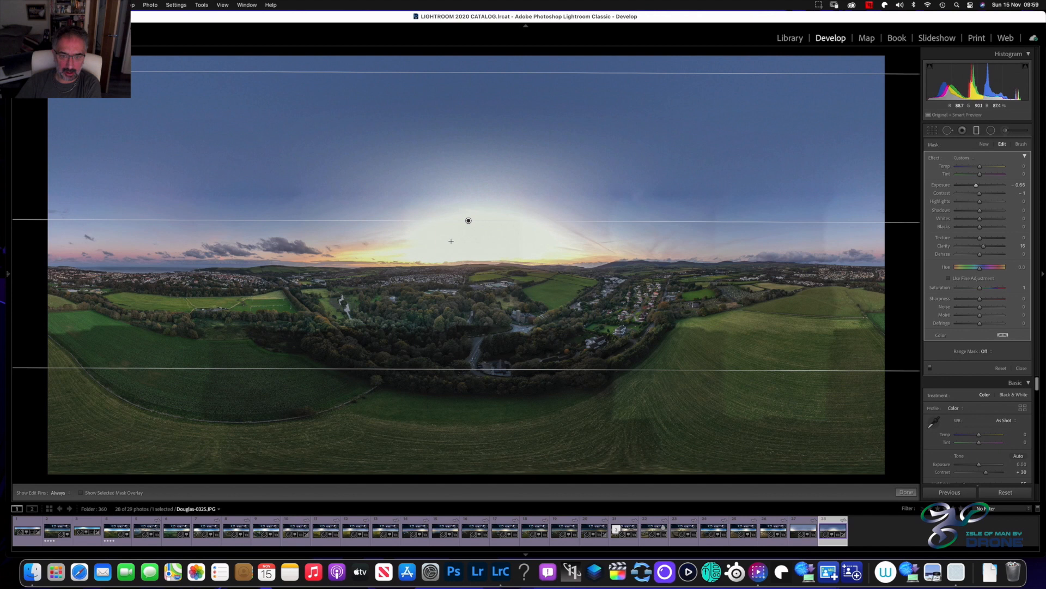
left_click_drag(468, 221, 449, 260)
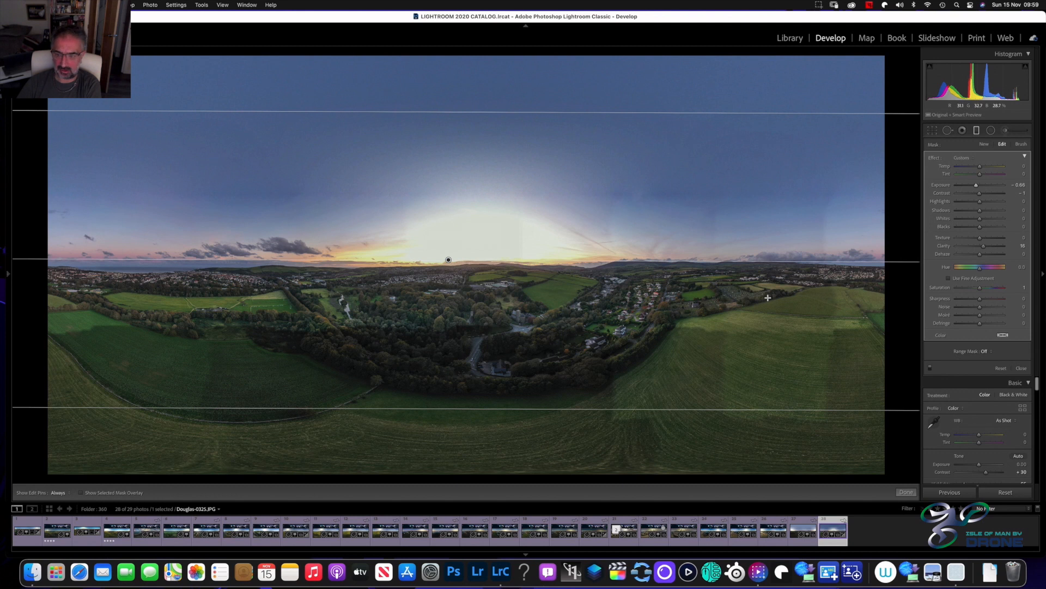
left_click(907, 492)
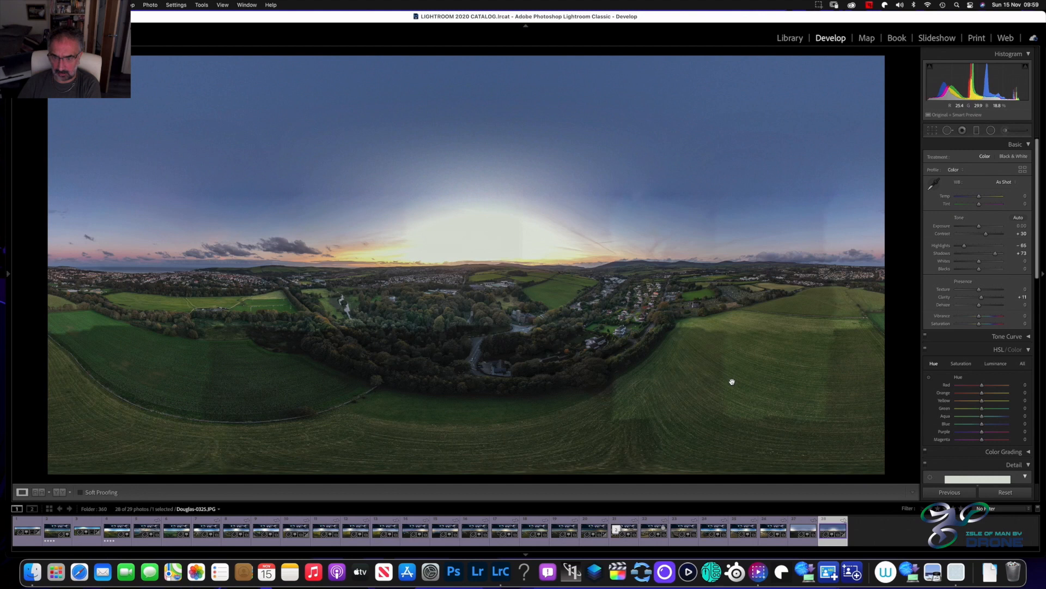
key("backslash")
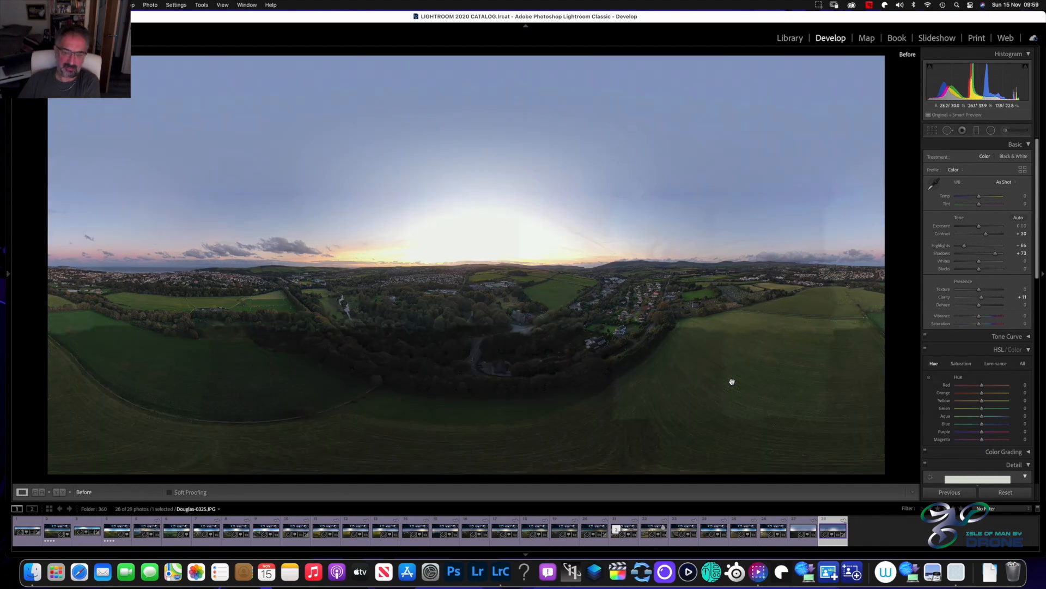
key("backslash")
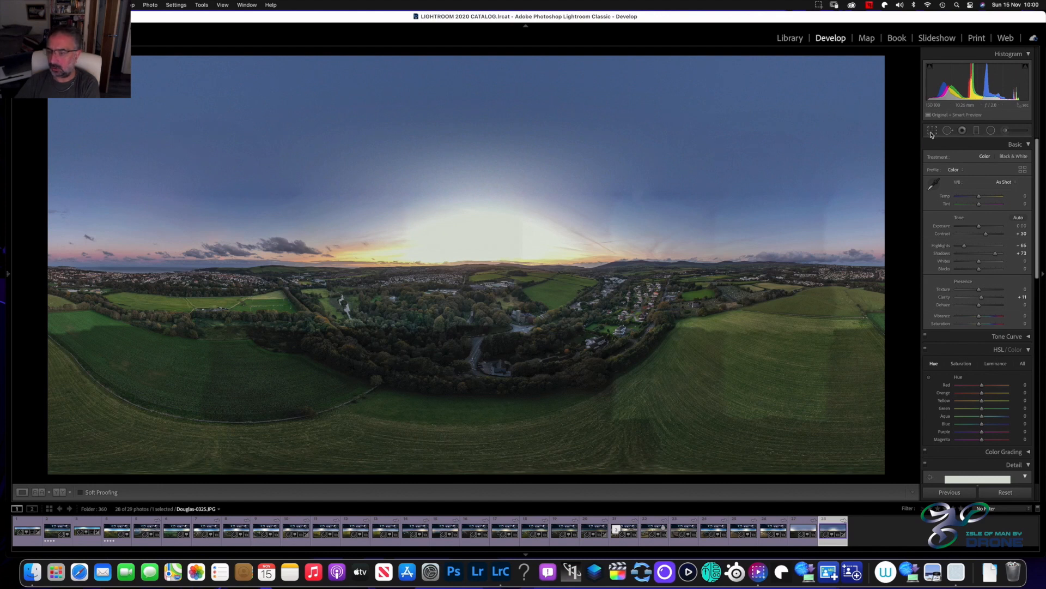
Add a second graduated filter rising from the photo's lower edge with raised Exposure, centred on the woodland just below the horizon
left_click(978, 131)
left_click_drag(447, 477, 466, 204)
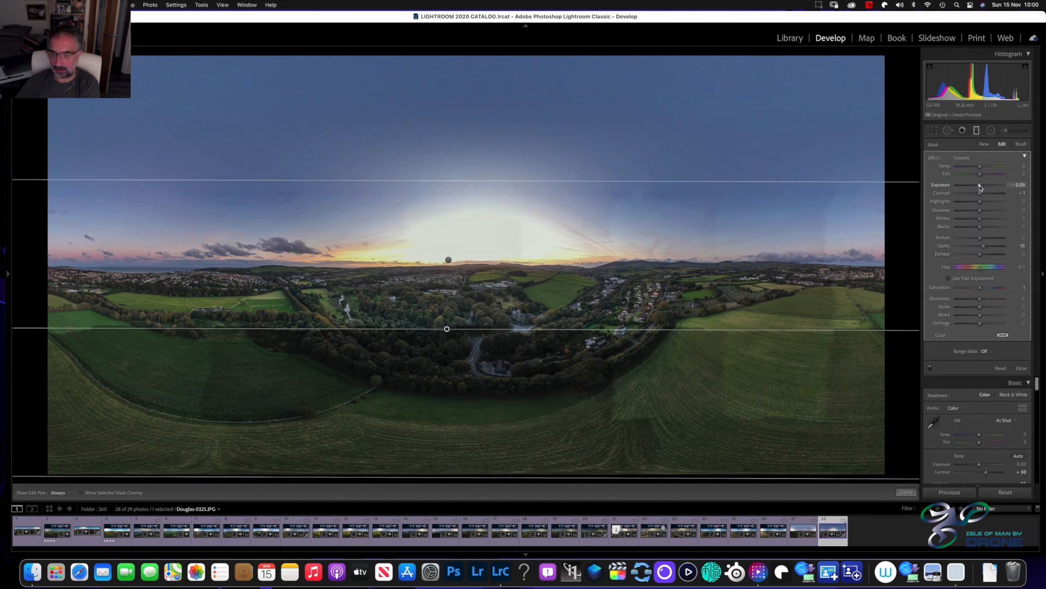
left_click_drag(980, 187, 982, 187)
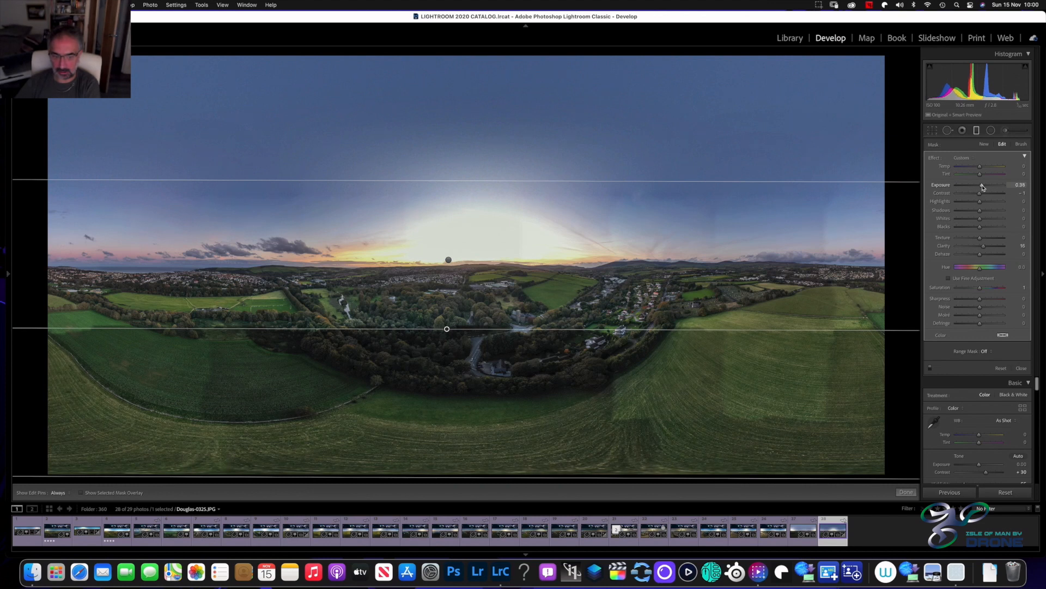
left_click_drag(446, 329, 449, 308)
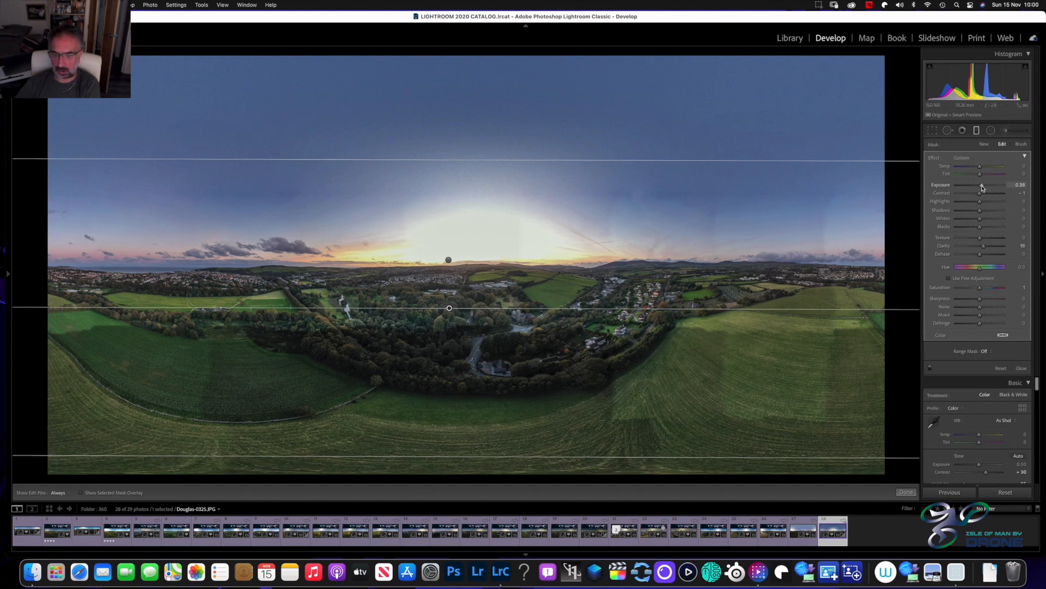
Set the foreground filter's Exposure to 0.32 and Shadows to 57, and finish the filter edit
left_click_drag(983, 188, 987, 187)
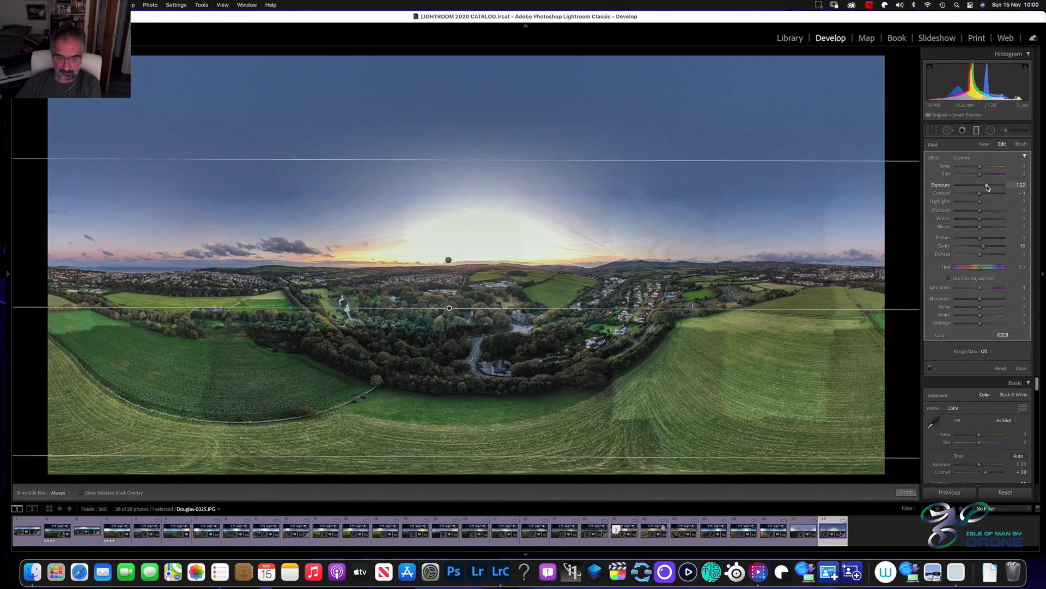
left_click_drag(987, 187, 984, 187)
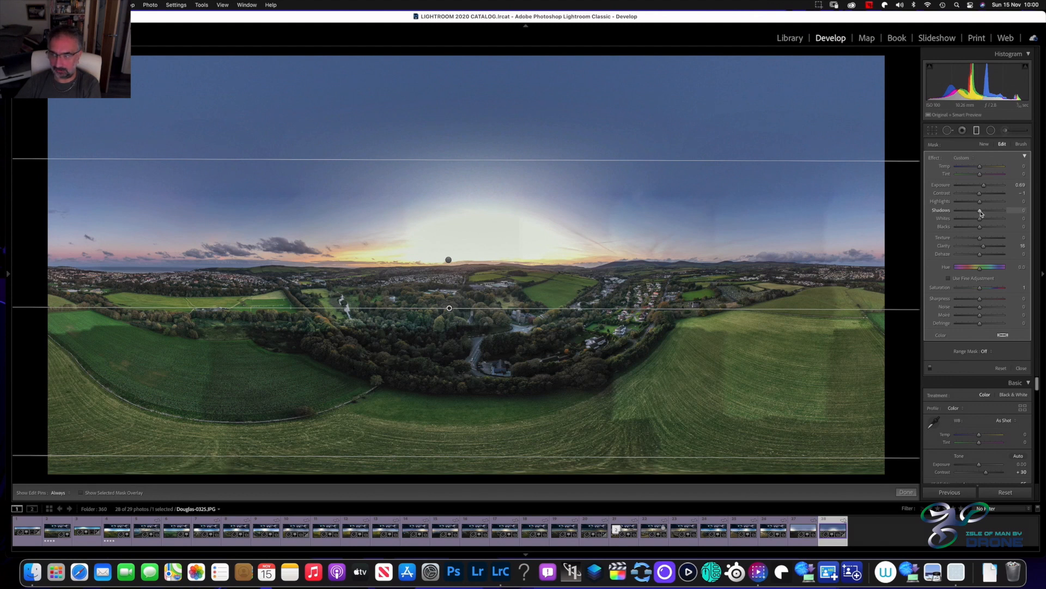
left_click_drag(982, 213, 989, 214)
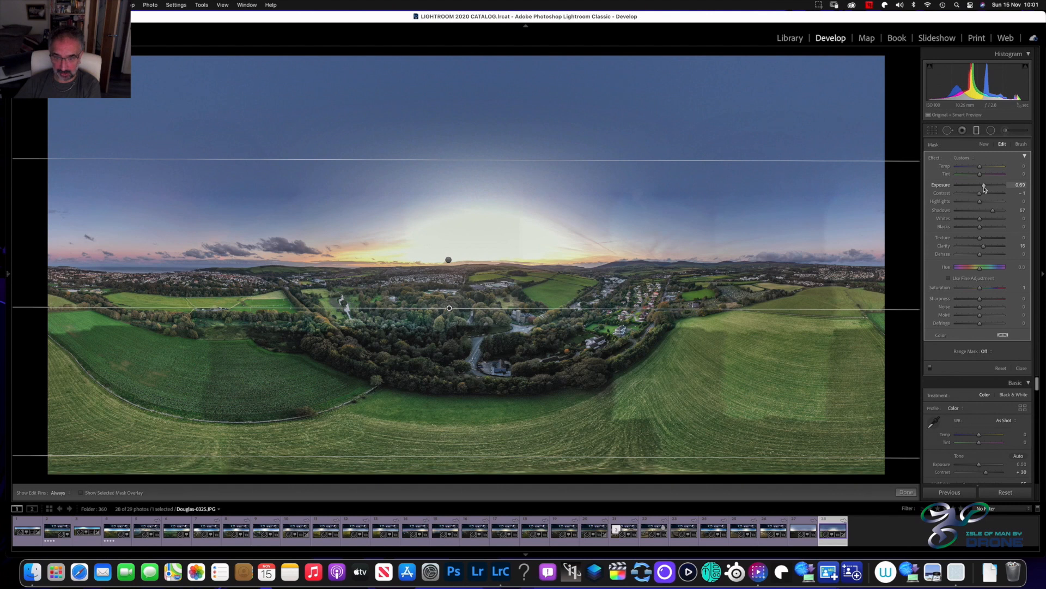
left_click_drag(985, 189, 984, 189)
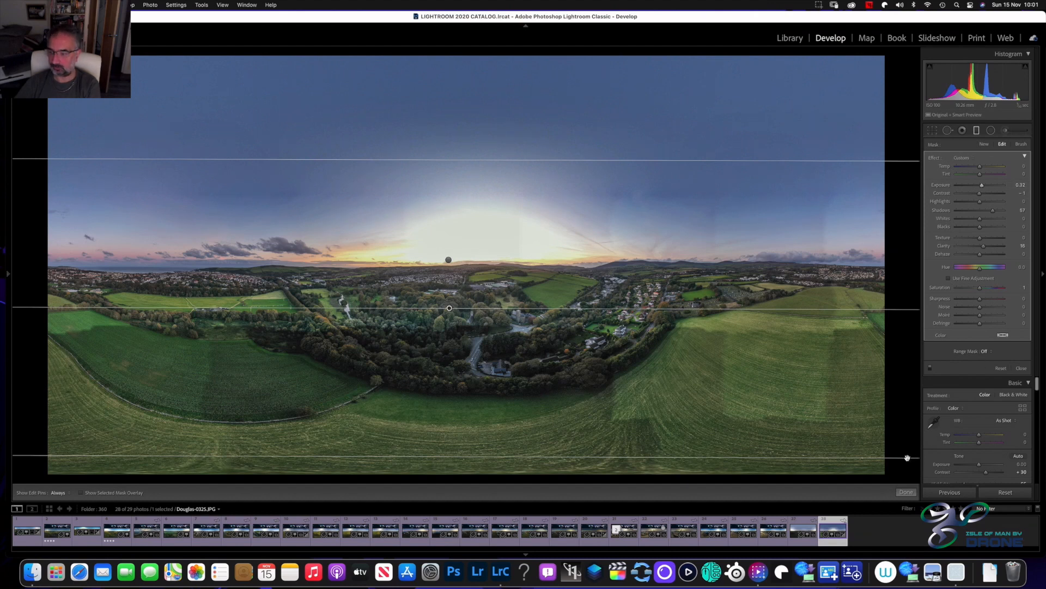
left_click(906, 493)
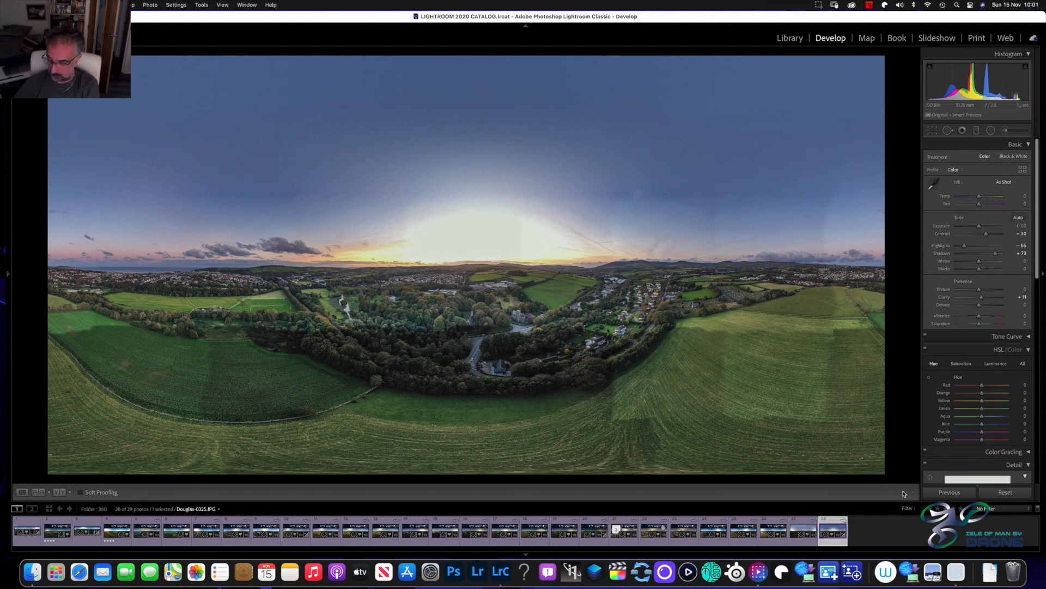
Compare the edited panorama repeatedly with its original version and take a closer look at the edited result
key("backslash")
key("backslash")
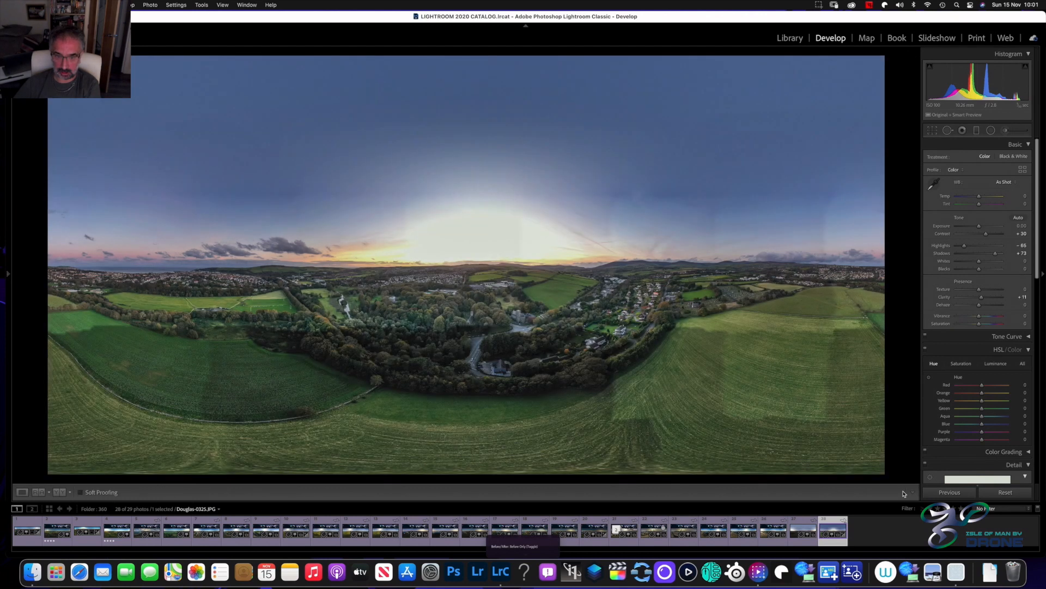
key("backslash")
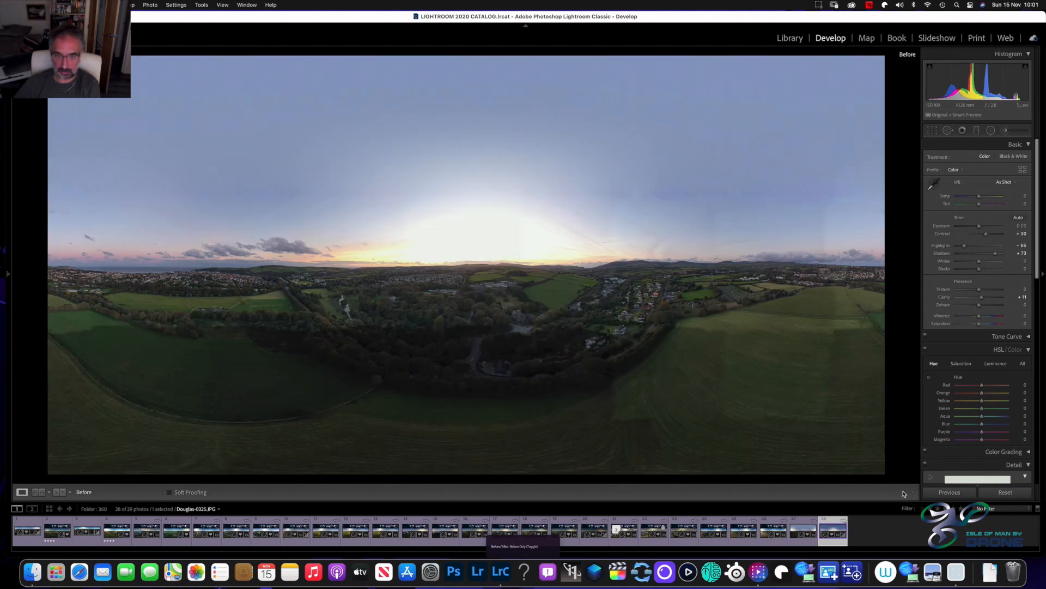
key("backslash")
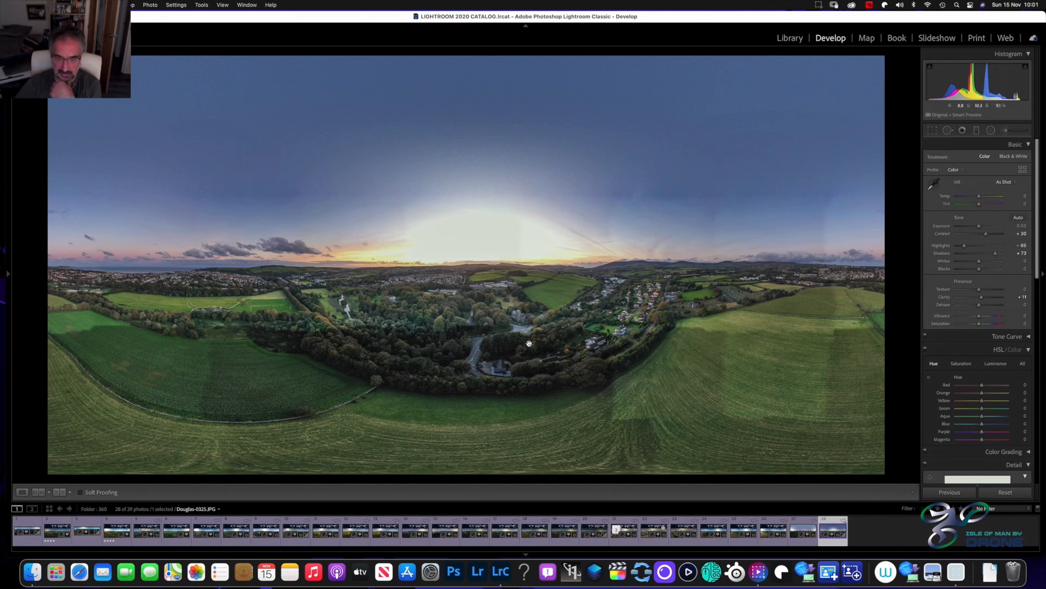
key("super+equal")
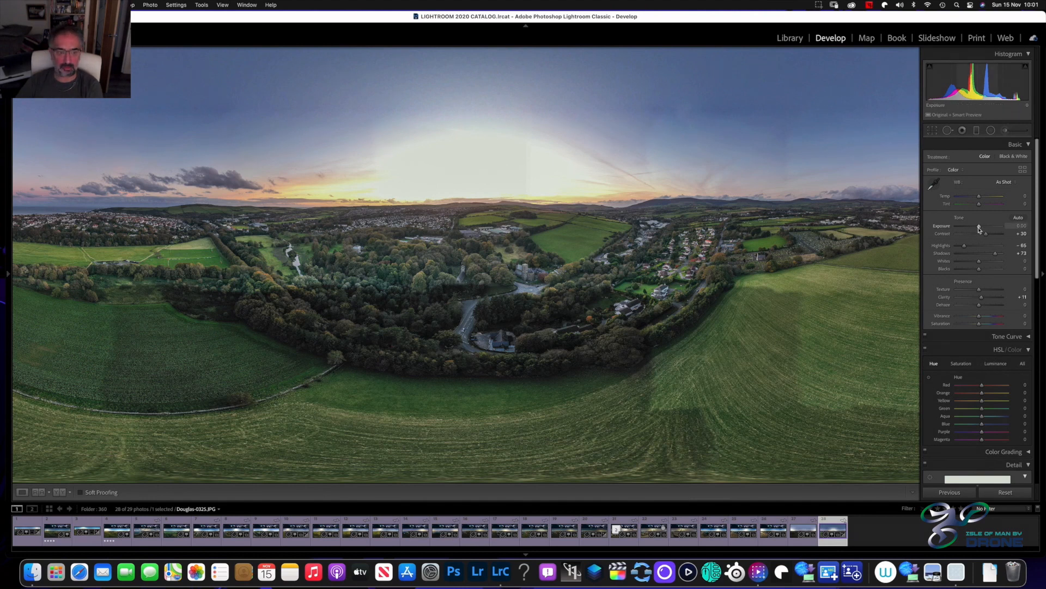
Lower the overall Exposure of the panorama to −0.25 in the basic tone settings
left_click_drag(979, 229, 978, 230)
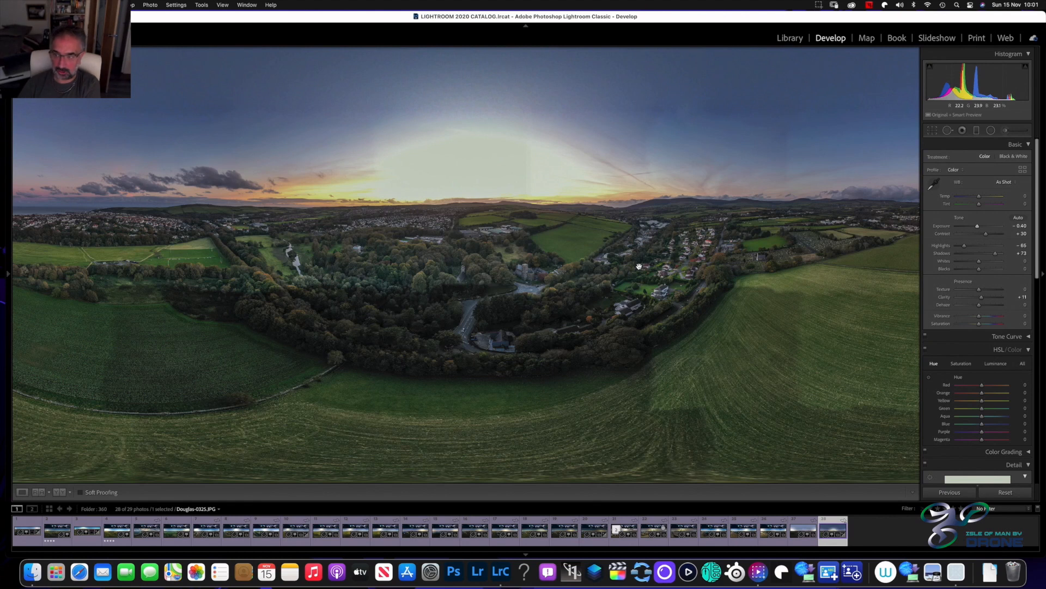
key("minus")
key("minus")
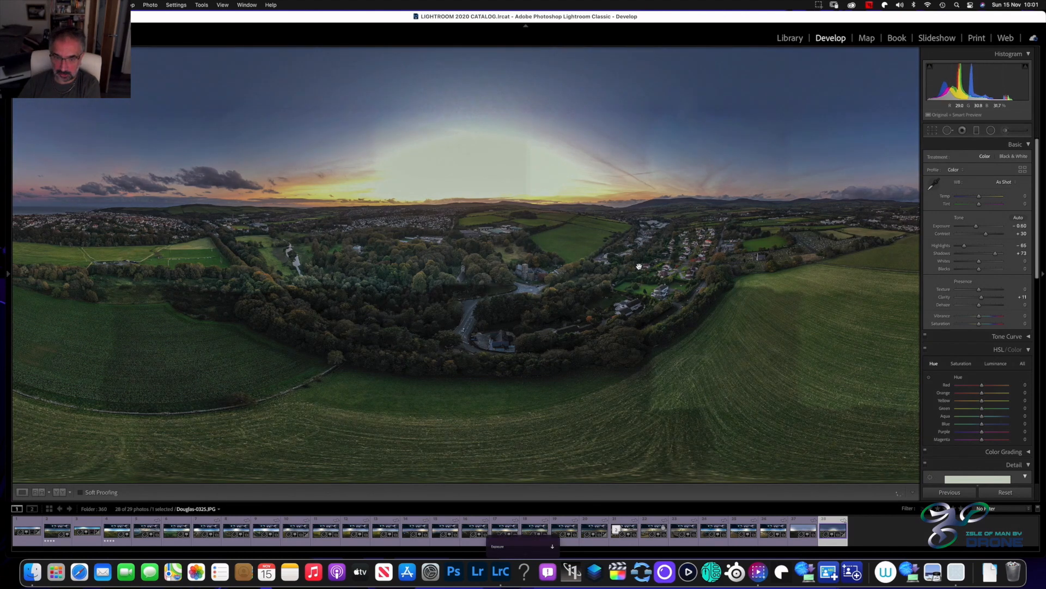
key("equal")
key("equal")
key("equal")
key("equal")
key("equal")
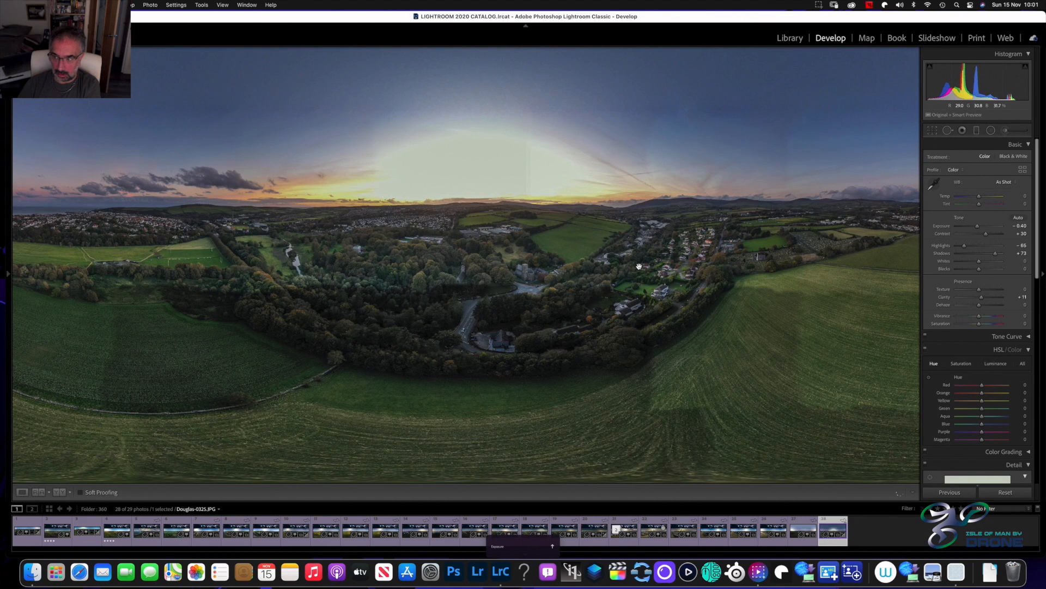
key("equal")
key("equal")
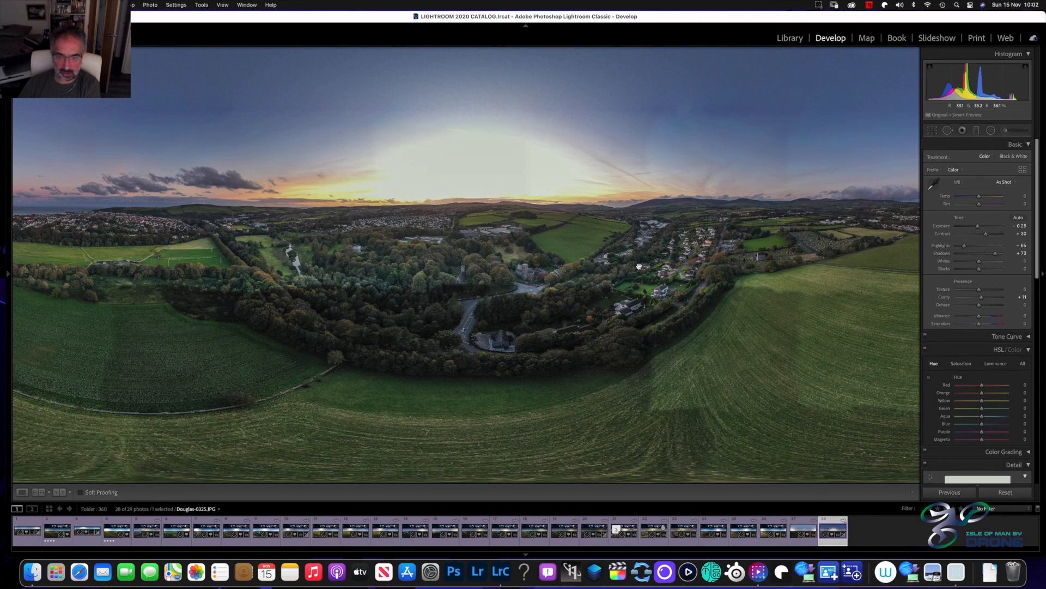
key("equal")
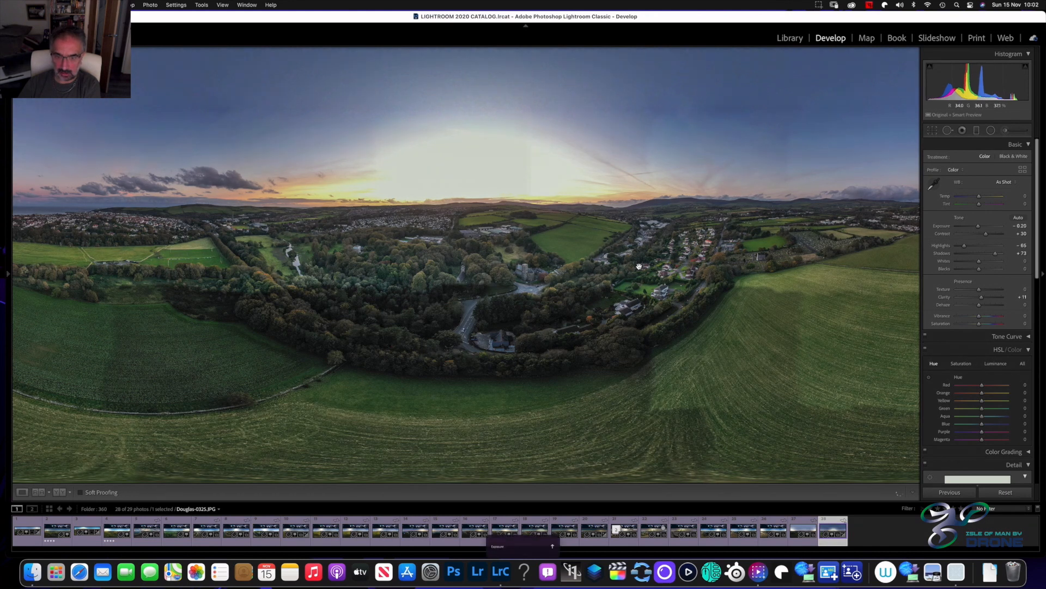
key("minus")
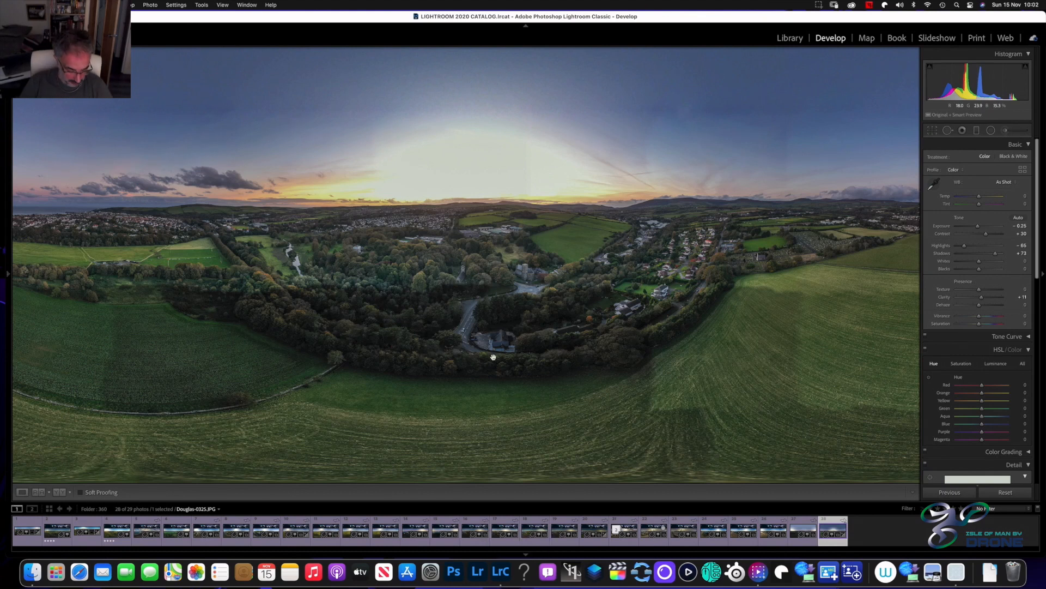
Check the whole panorama and its woodland detail, and open it in Adobe Photoshop 2021 as a copy with Lightroom adjustments
key("super+minus")
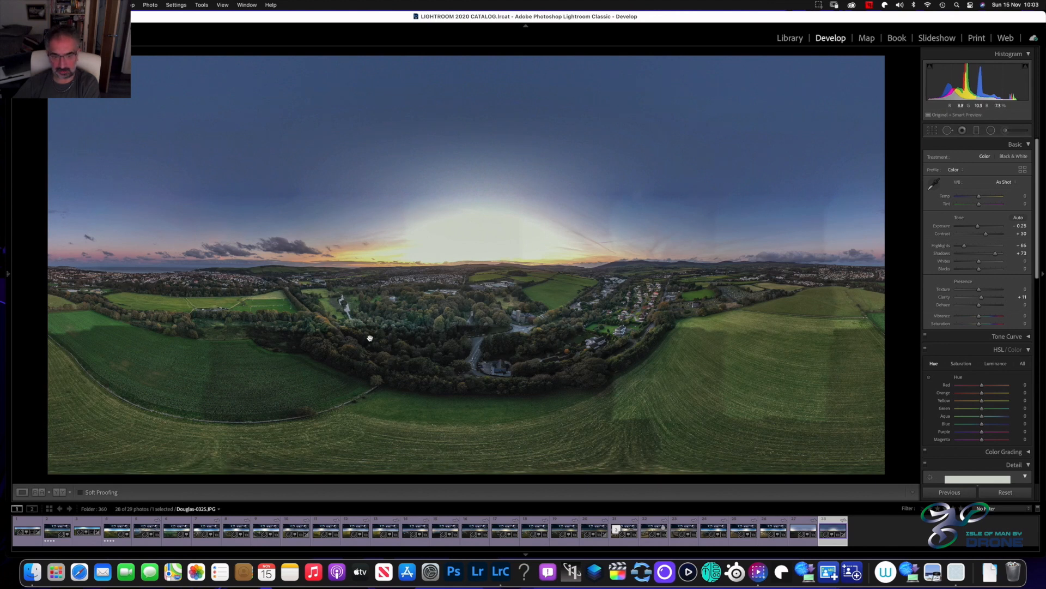
left_click(493, 329)
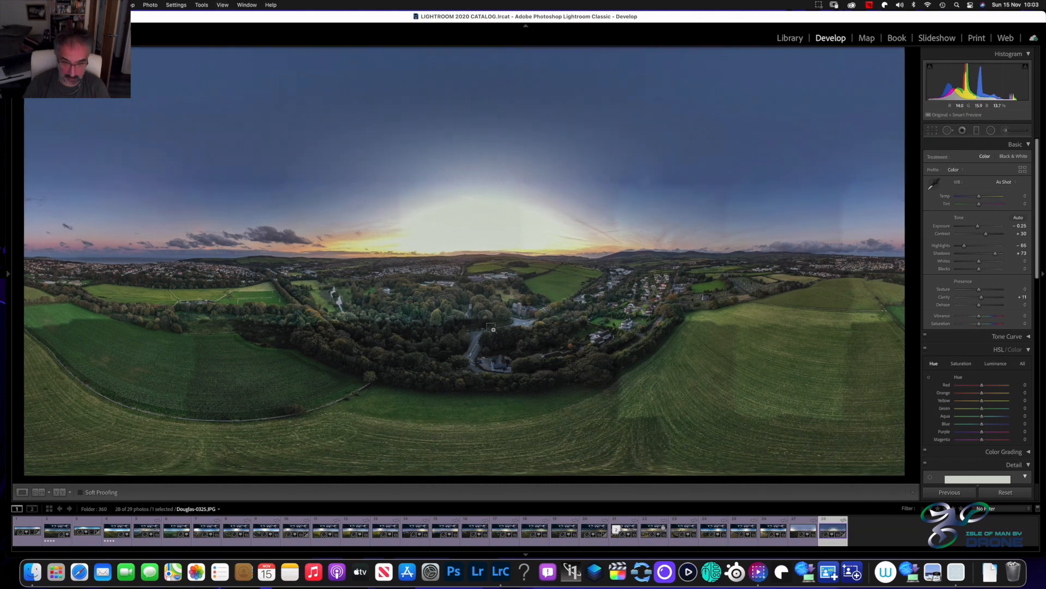
left_click(493, 329)
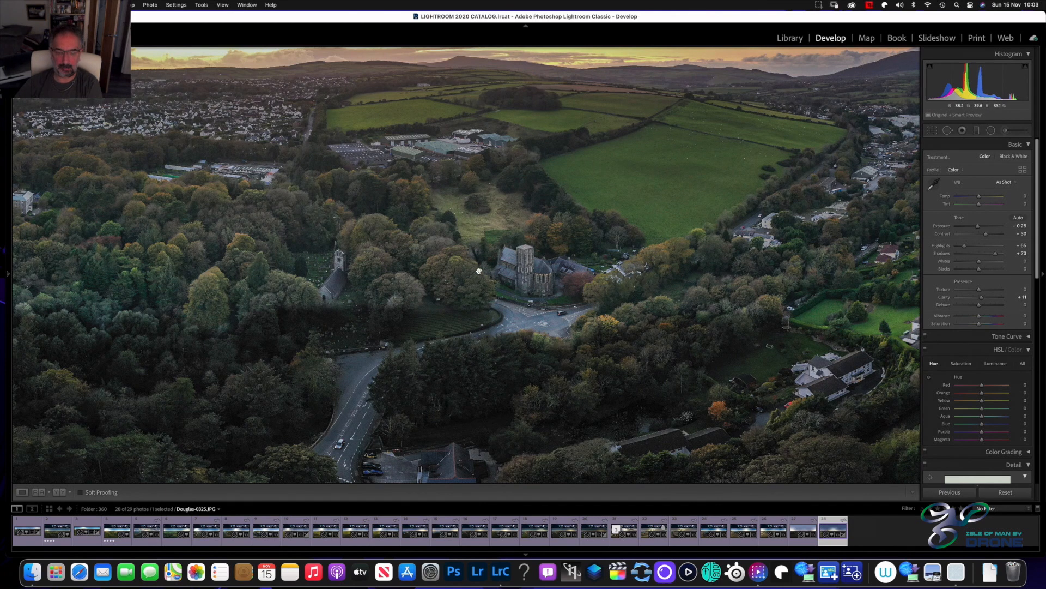
key("z")
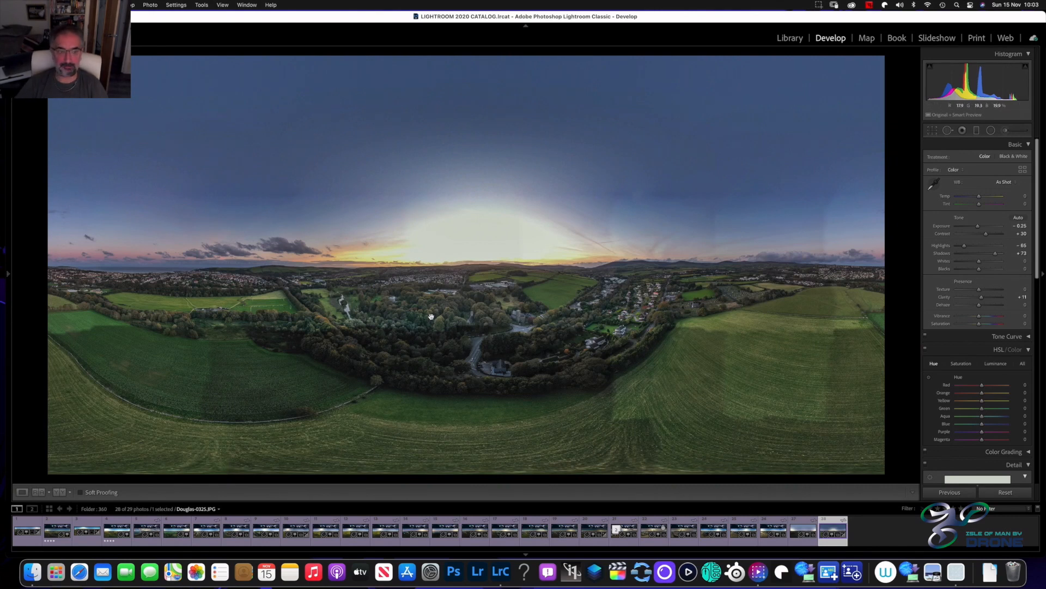
right_click(833, 530)
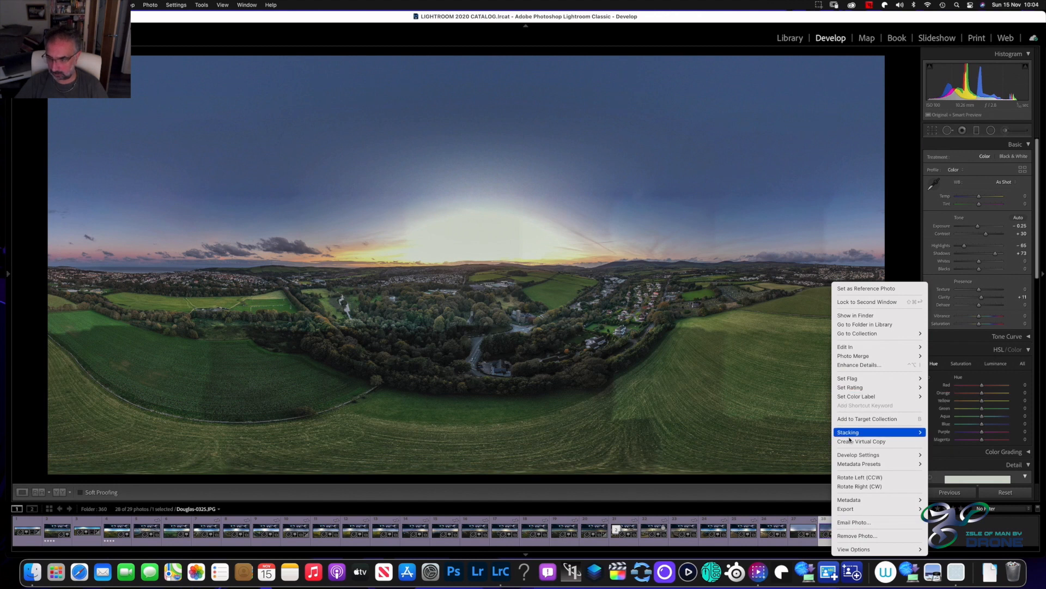
right_click(476, 354)
mouse_move(493, 365)
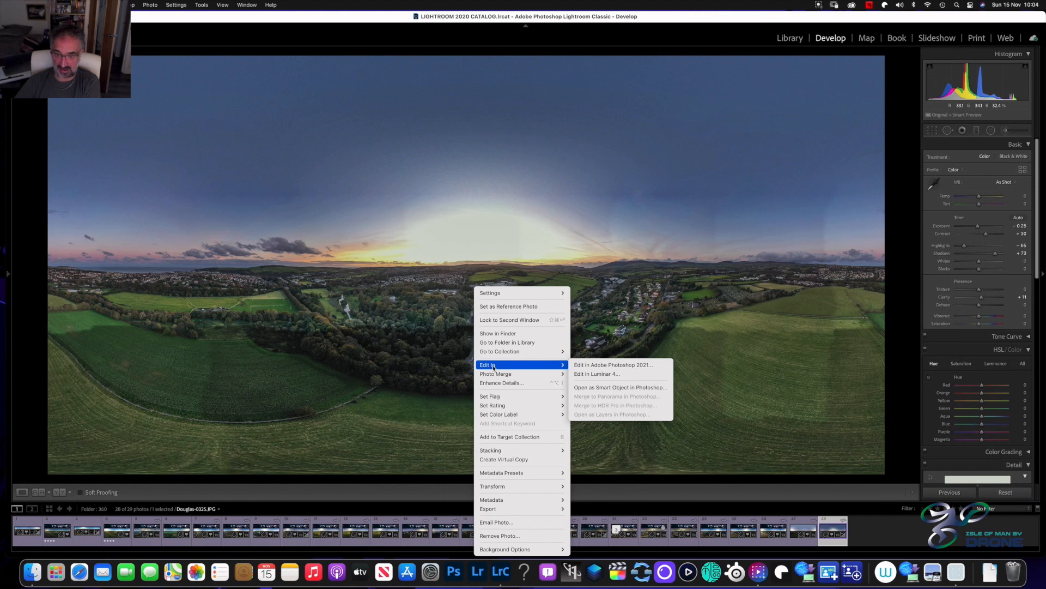
left_click(599, 365)
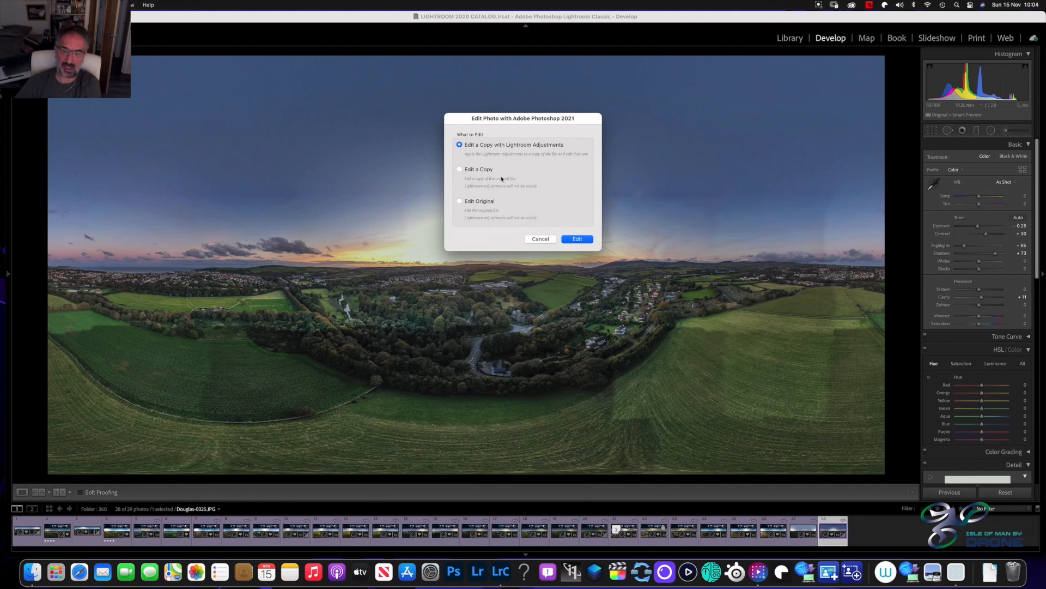
left_click(578, 239)
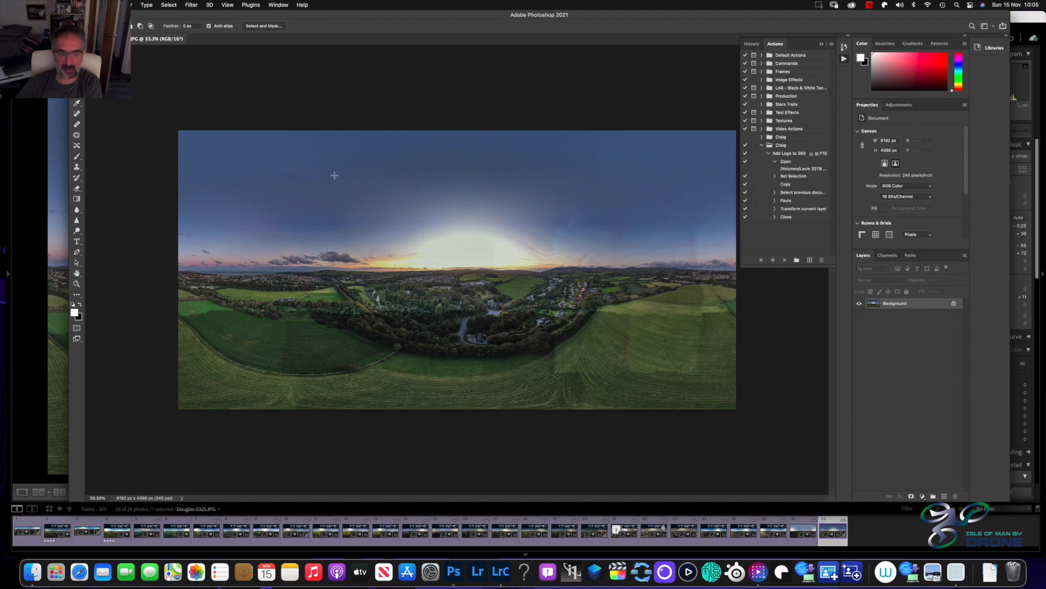
Run the Add Logo to 360 action on the panorama and cancel the closing of Douglas-0325.JPG
left_click(790, 155)
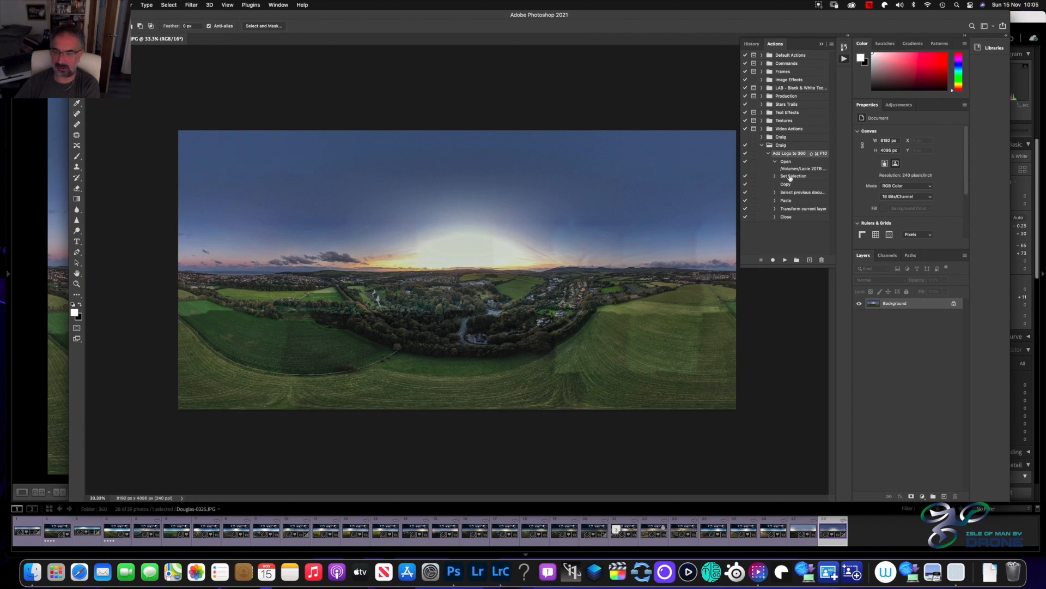
left_click(785, 260)
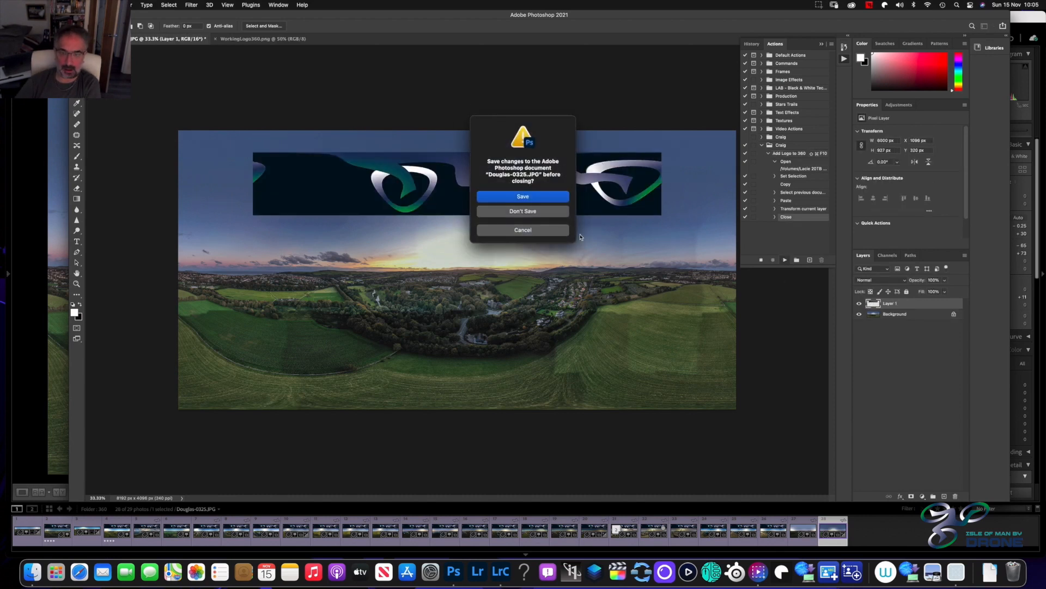
left_click(522, 230)
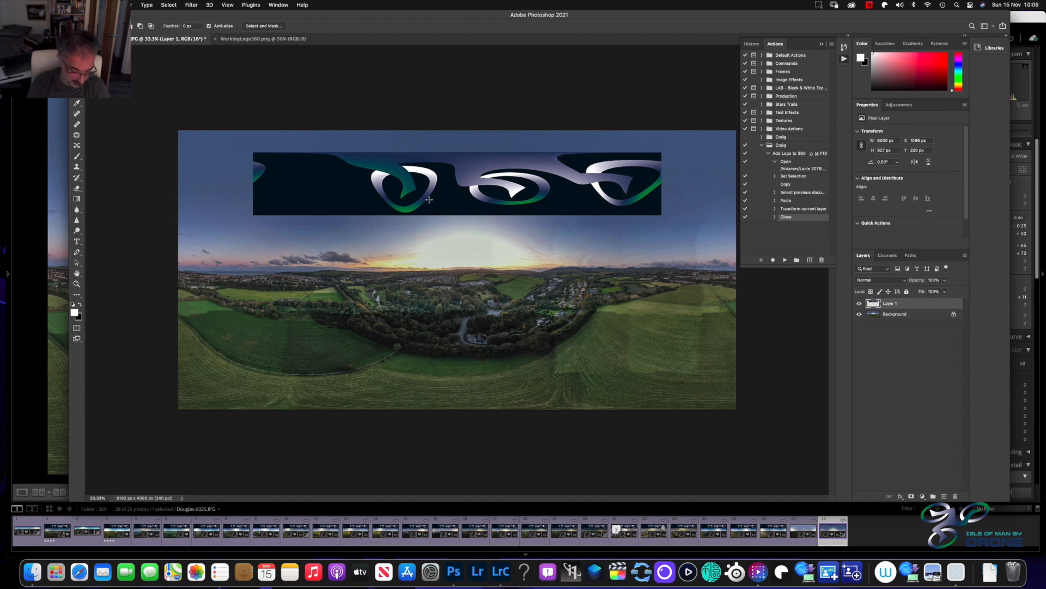
Scale the pasted logo layer to the panorama's full width, align it with the image's upper edge, and collapse the actions list
key("super+t")
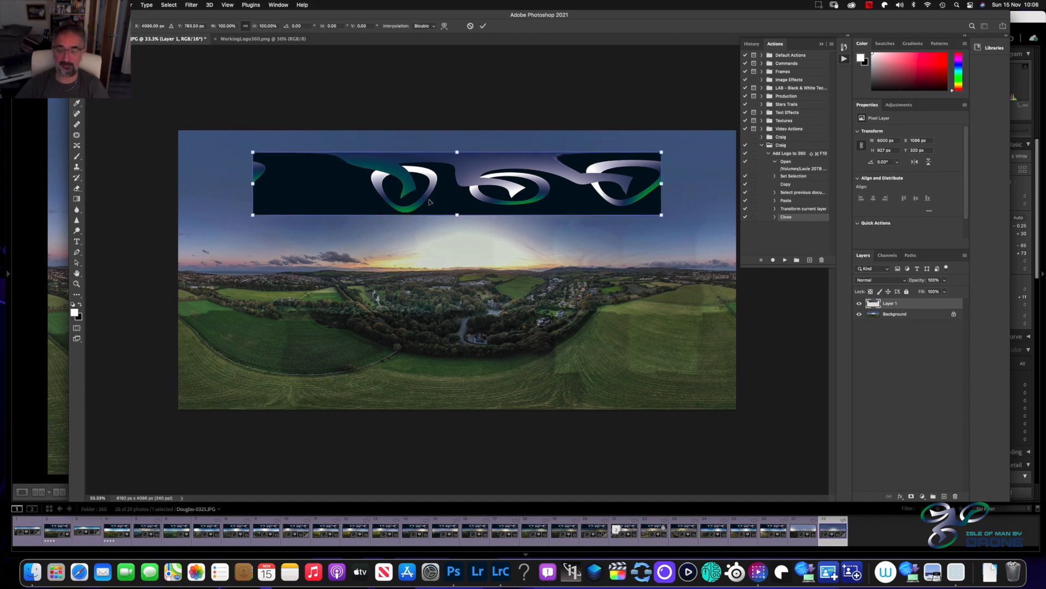
left_click_drag(661, 184, 734, 184)
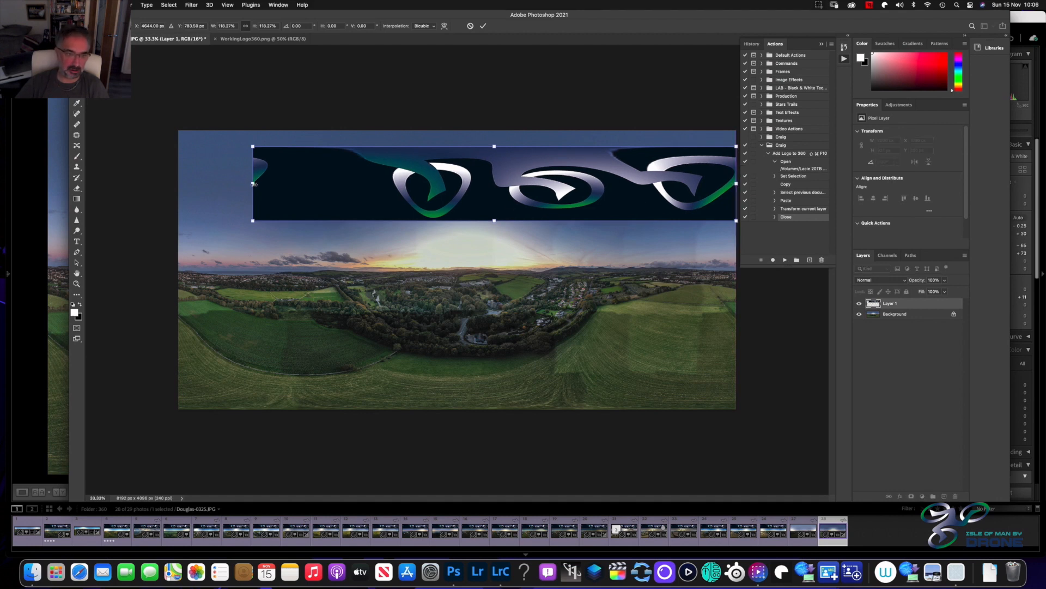
left_click_drag(253, 184, 179, 189)
left_click_drag(455, 190, 455, 182)
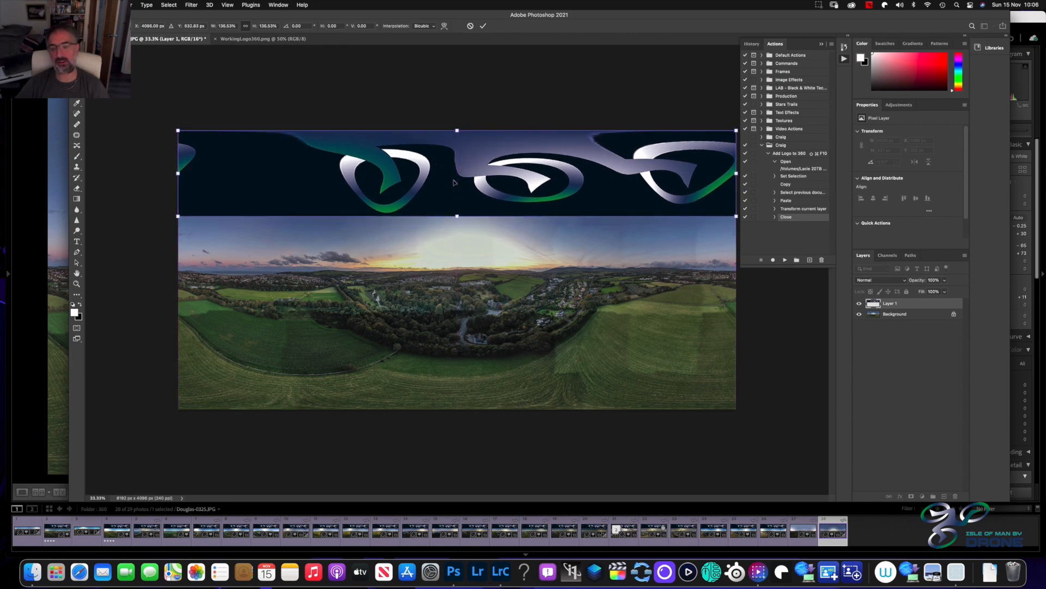
key("Return")
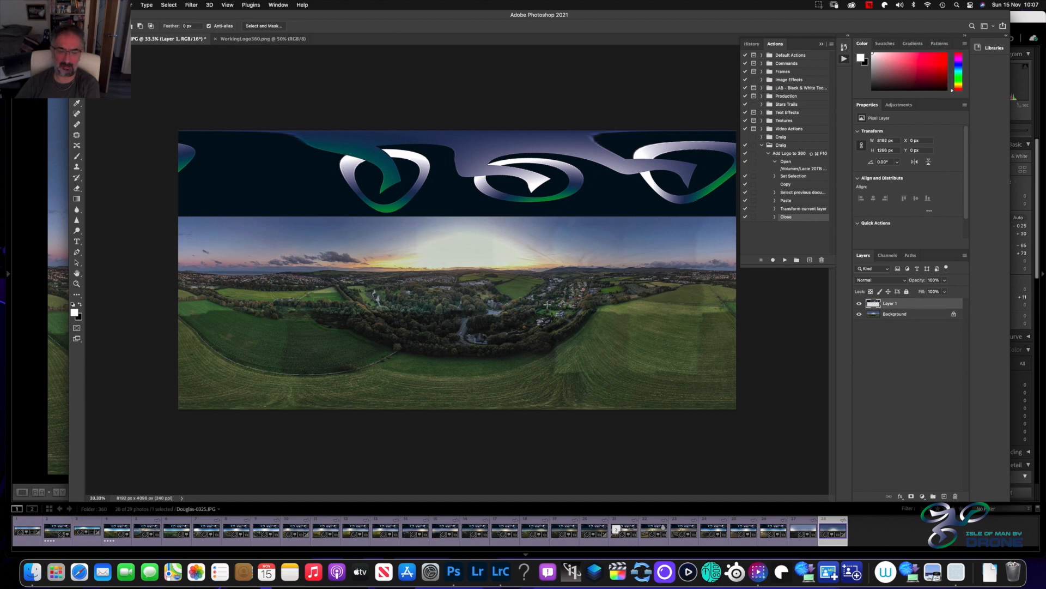
left_click(821, 47)
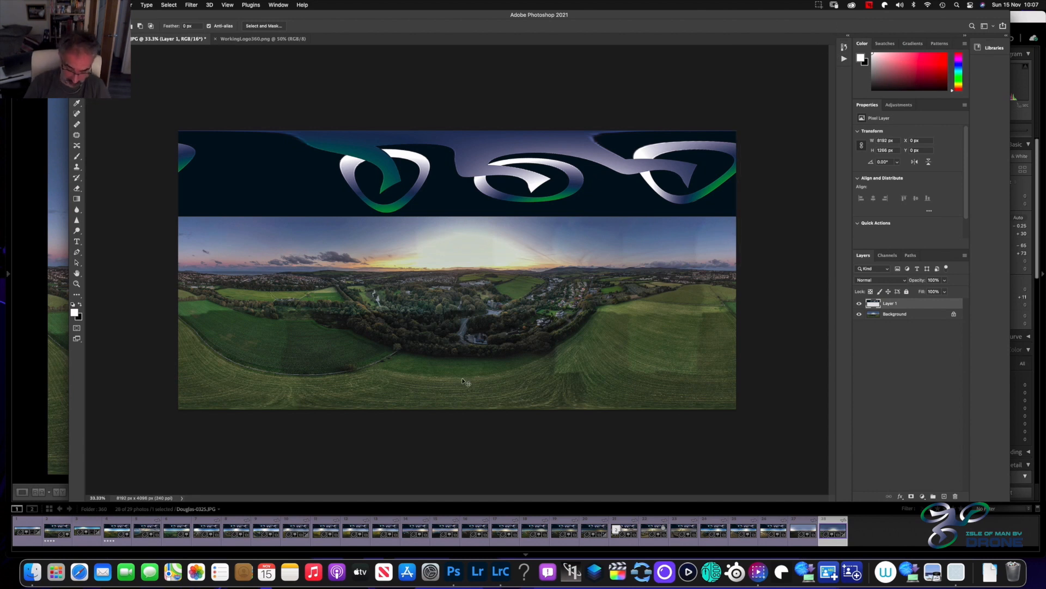
Draw a freehand selection about 35 by 34 px around the silver car on the road beside the car park
key("super+plus")
key("super+plus")
key("super+plus")
key("super+plus")
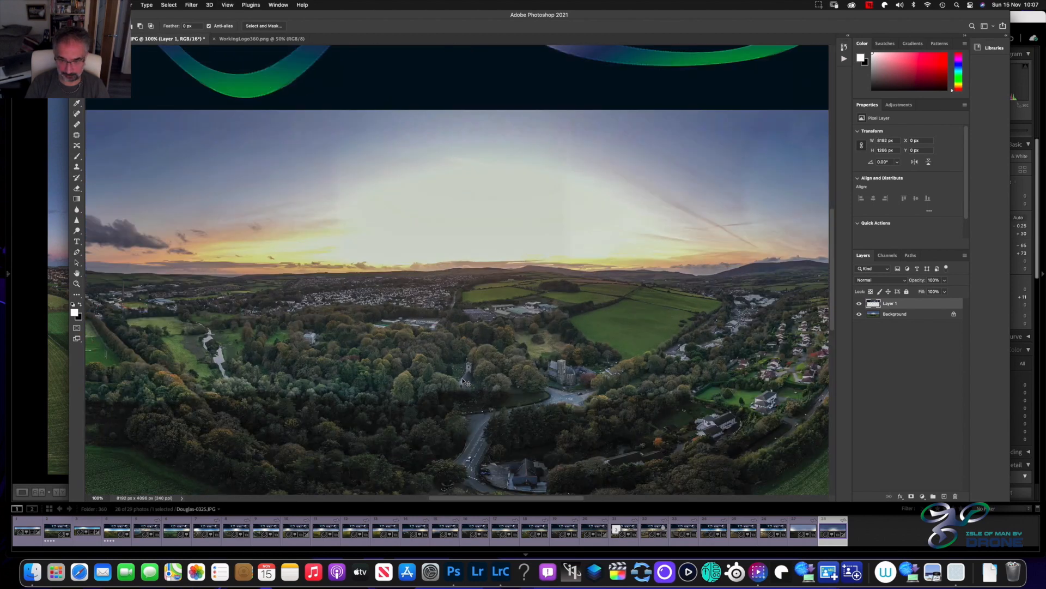
scroll(467, 383, "down", 8)
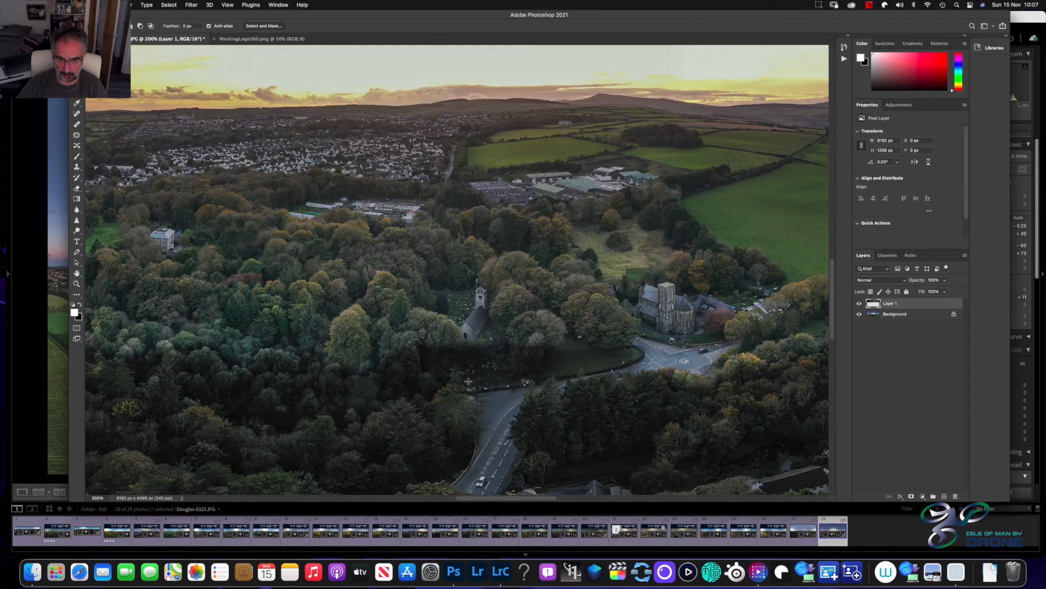
scroll(468, 382, "down", 8)
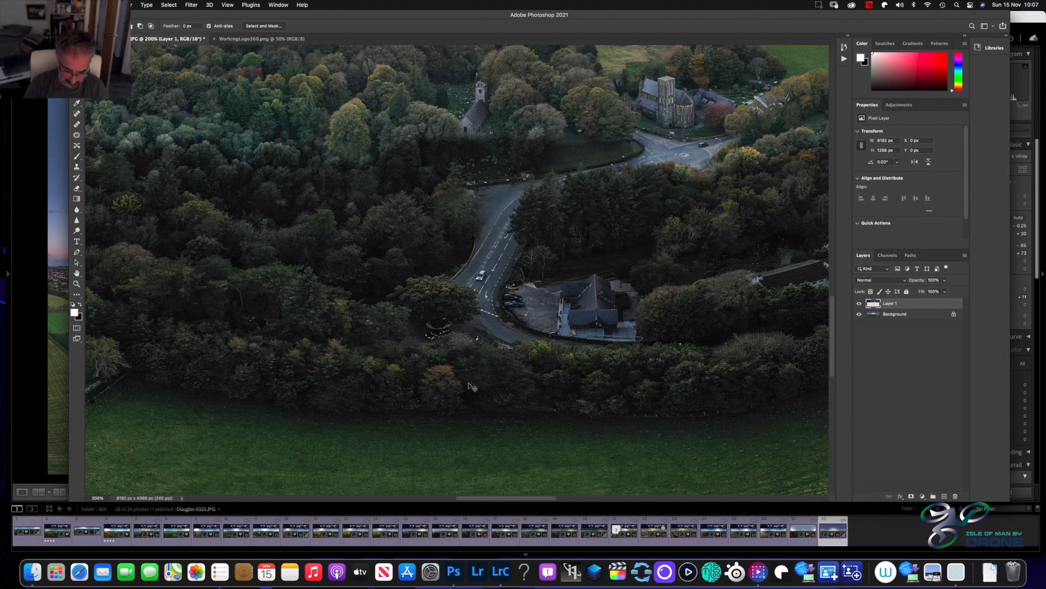
key("super+equal")
key("super+equal")
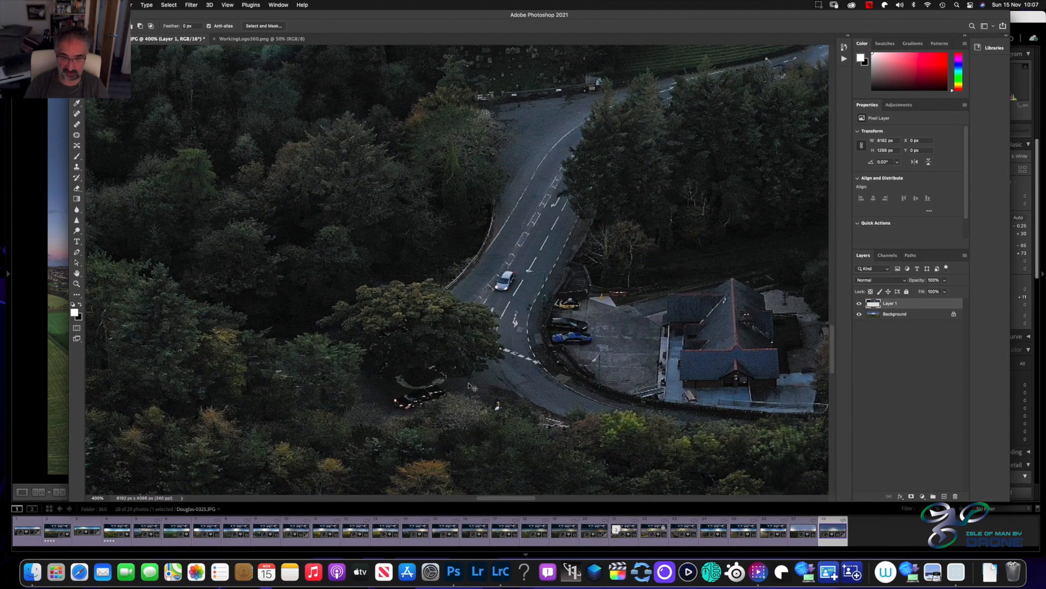
key("super+equal")
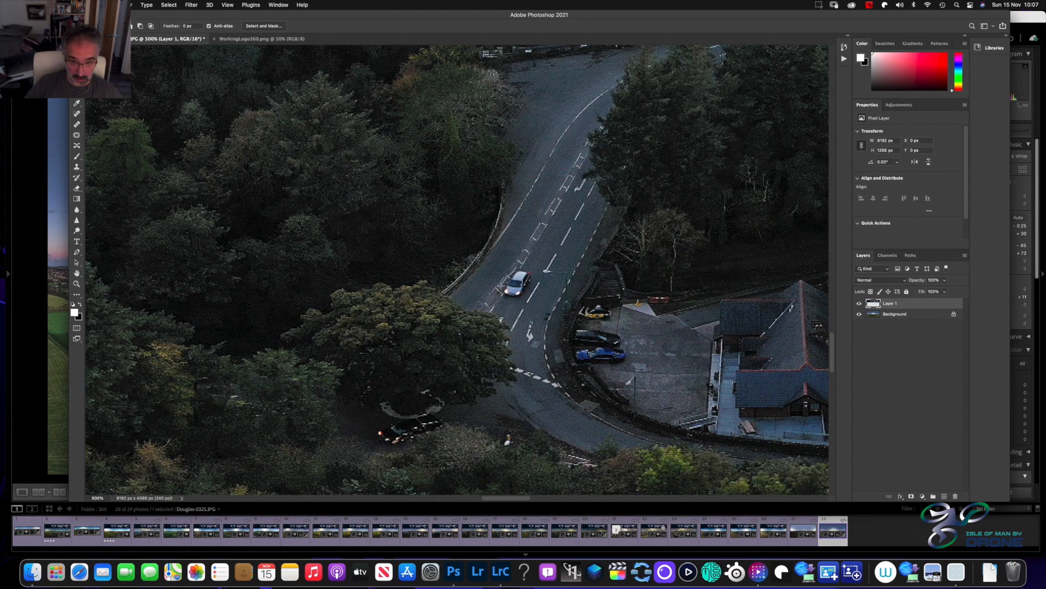
mouse_move(501, 295)
left_mouse_down()
mouse_move(524, 297)
mouse_move(533, 279)
mouse_move(522, 263)
left_mouse_up()
right_click(522, 263)
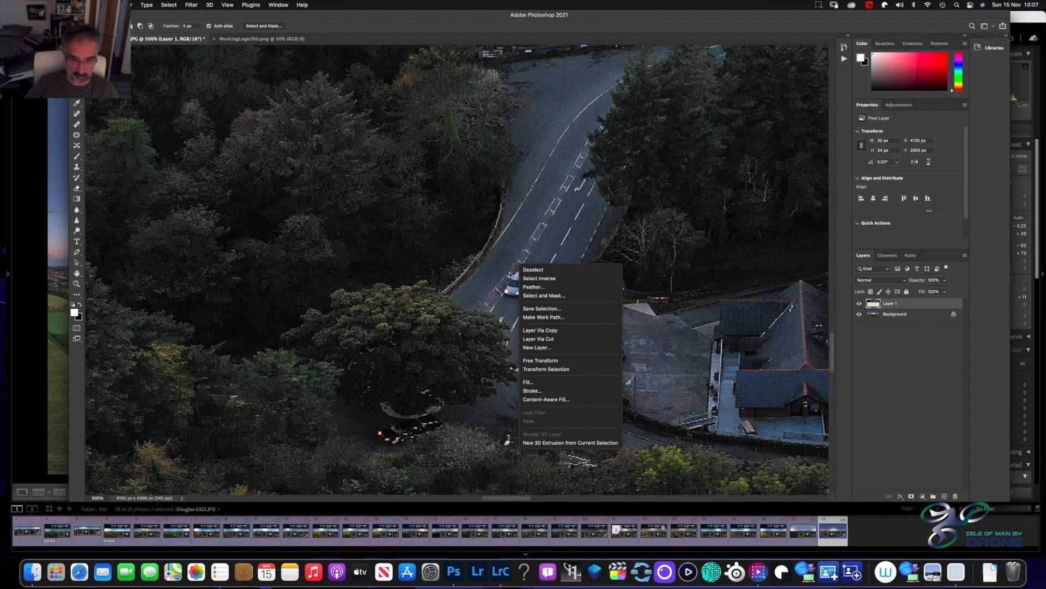
left_click(510, 275)
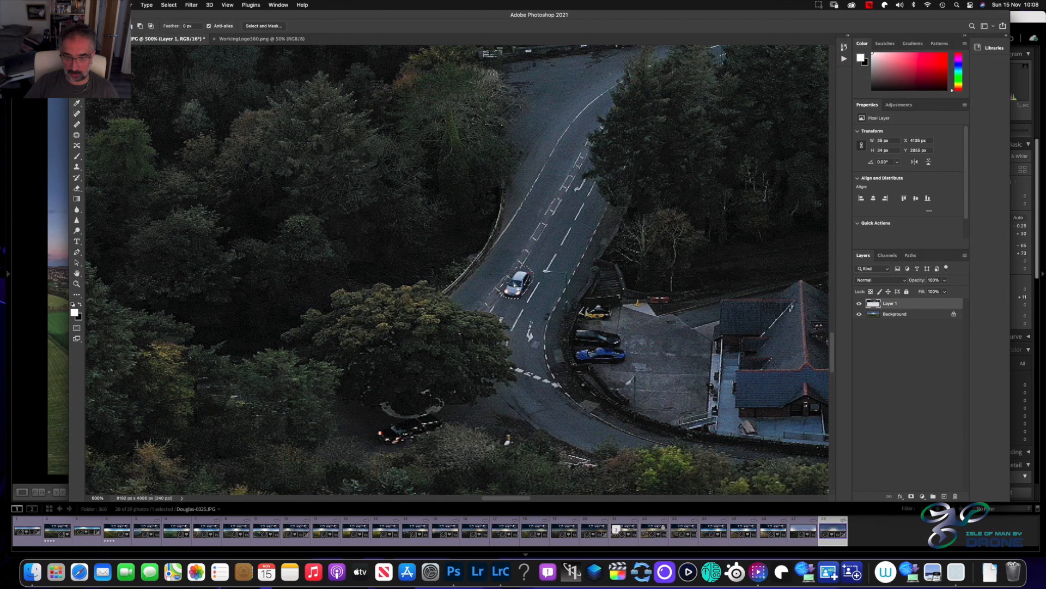
Apply Content-Aware Fill to the selected car with Sample All Layers enabled and the Auto sampling area
right_click(514, 284)
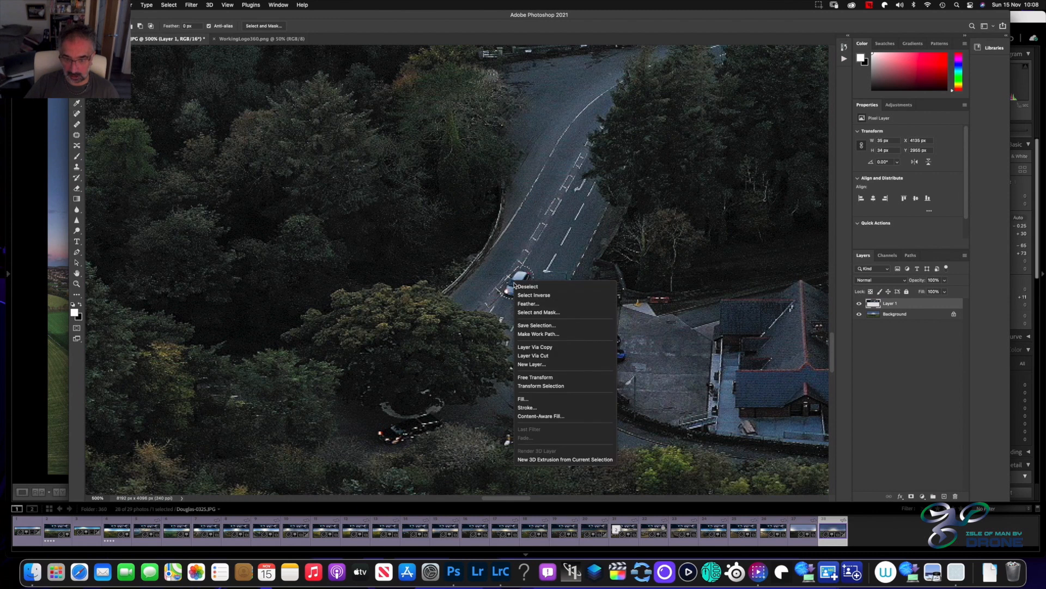
left_click(537, 416)
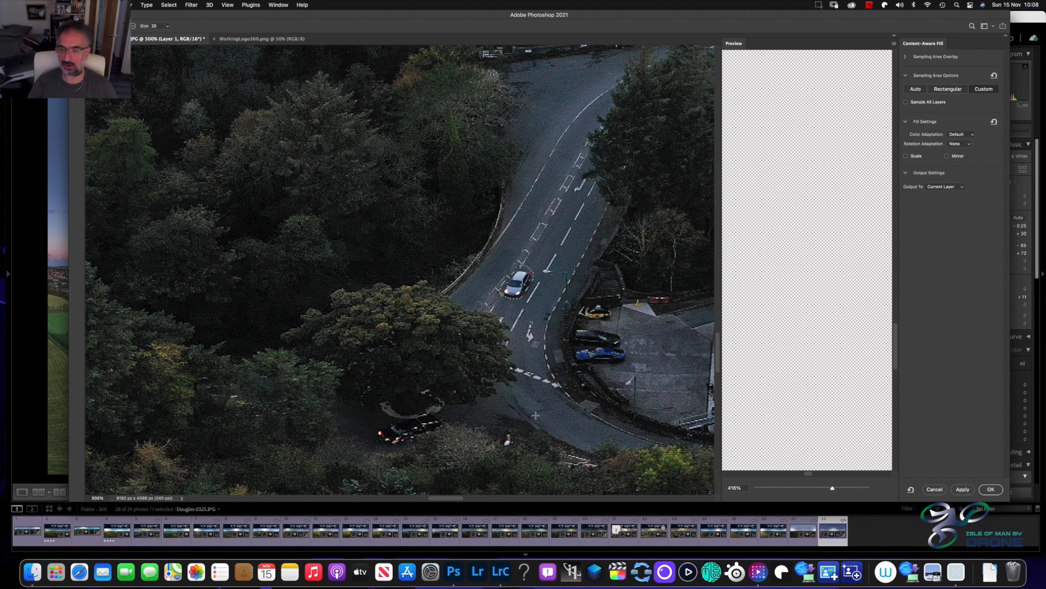
left_click(906, 103)
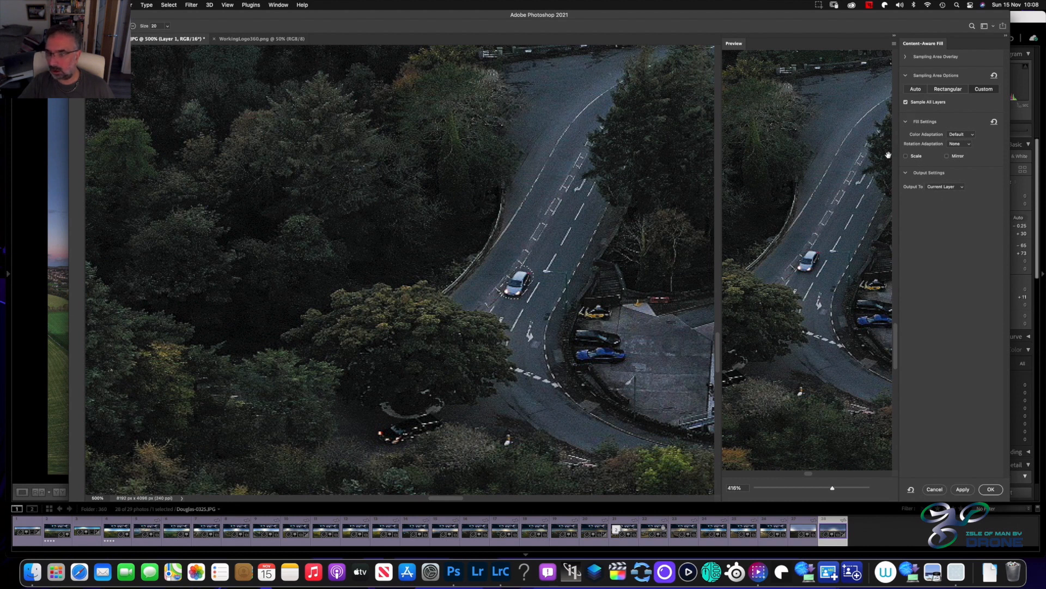
left_click(907, 56)
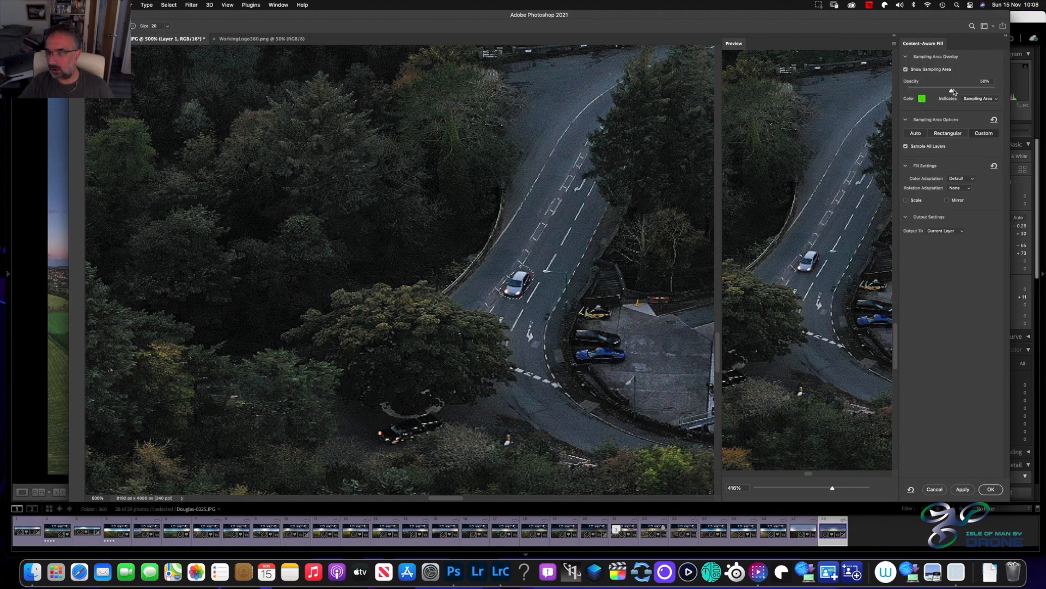
left_click(916, 134)
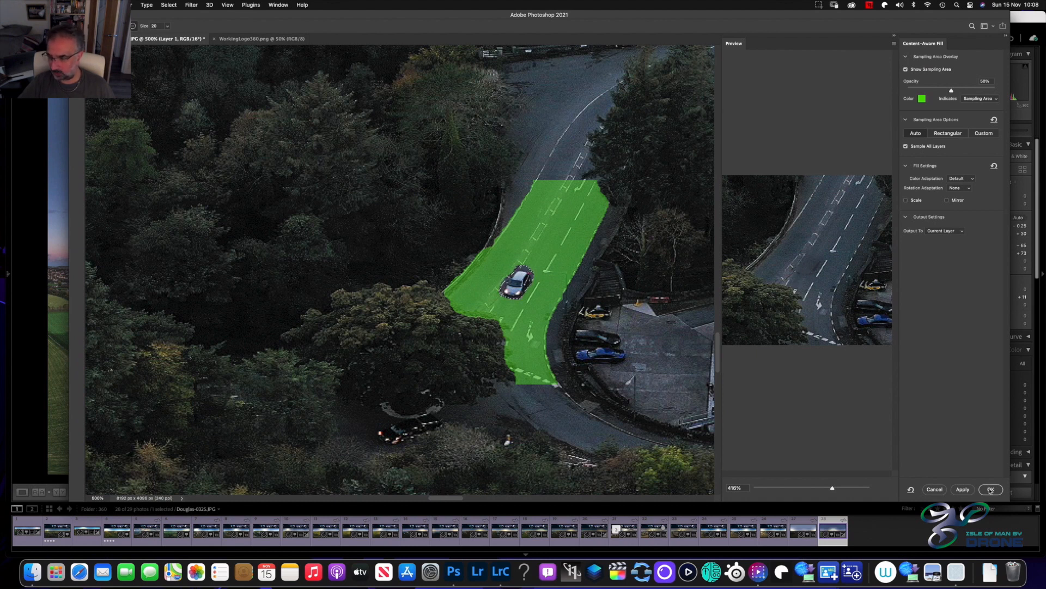
left_click(963, 489)
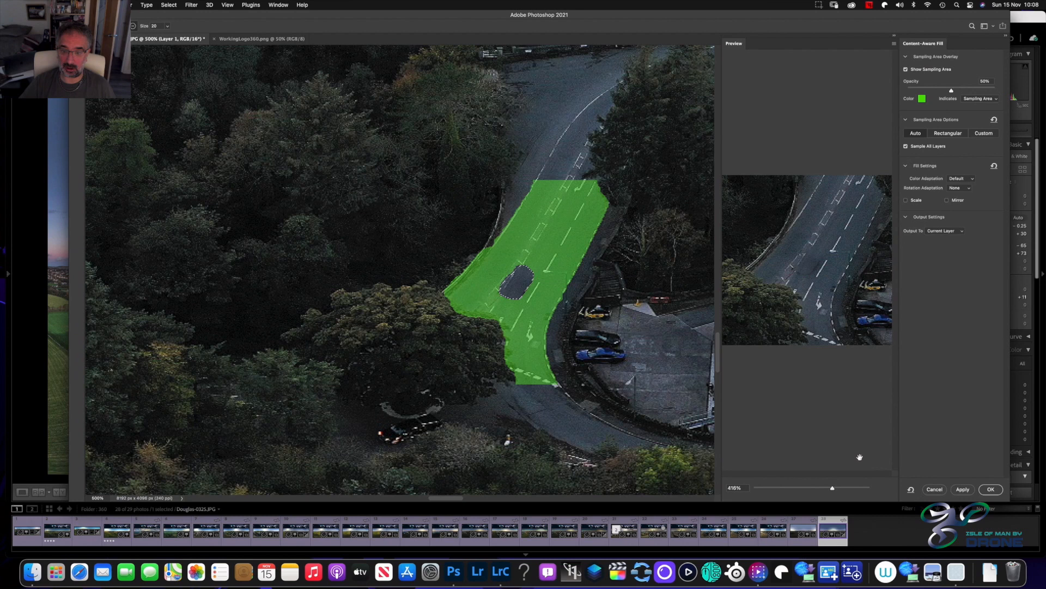
Commit the Content-Aware Fill over the silver car on the road and clear the selection around it
left_click(980, 490)
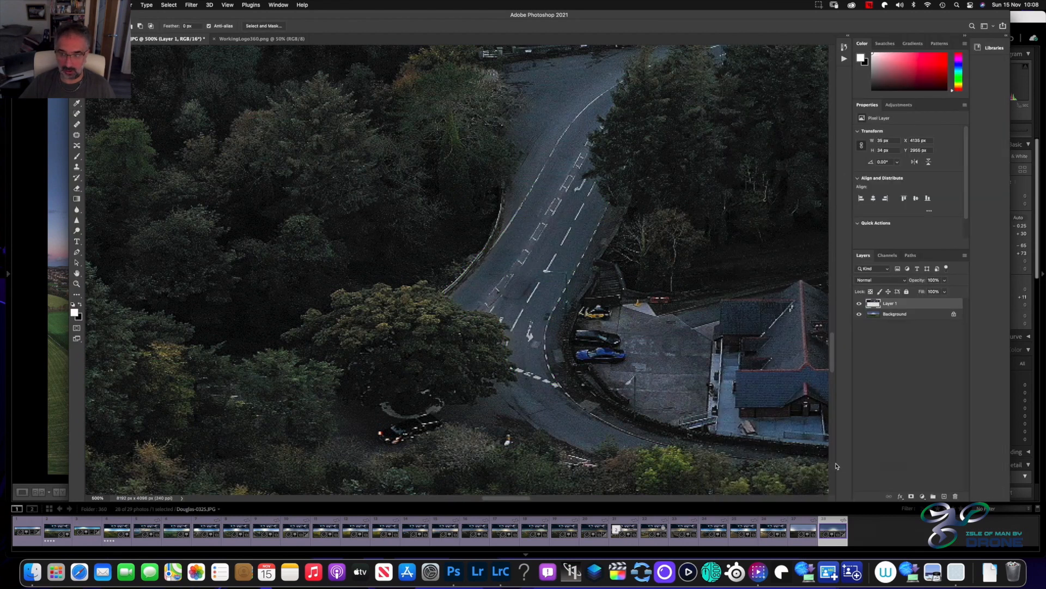
left_click(520, 267)
double_click(525, 323)
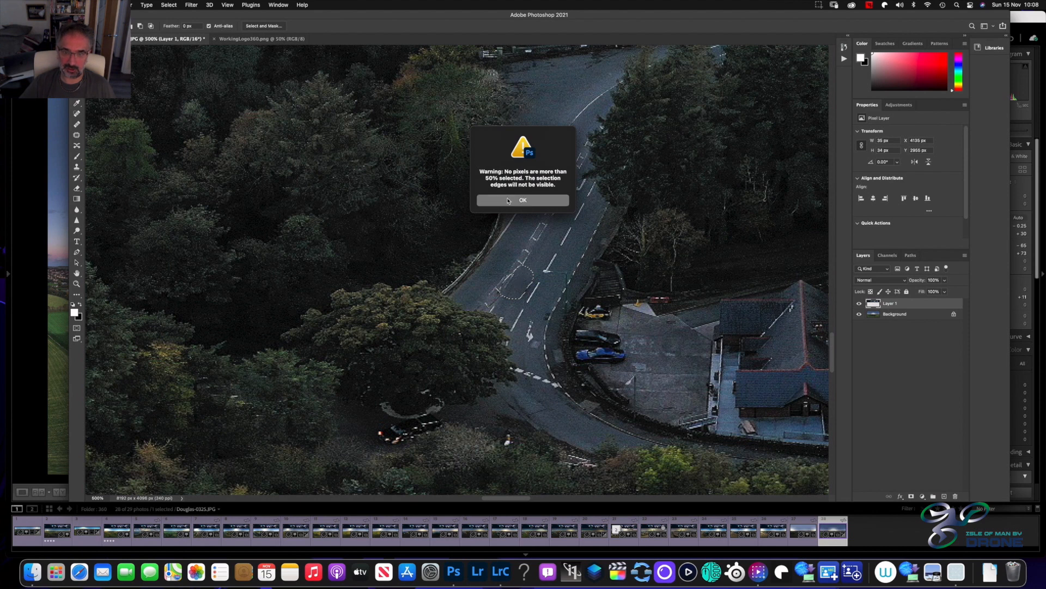
left_click(510, 200)
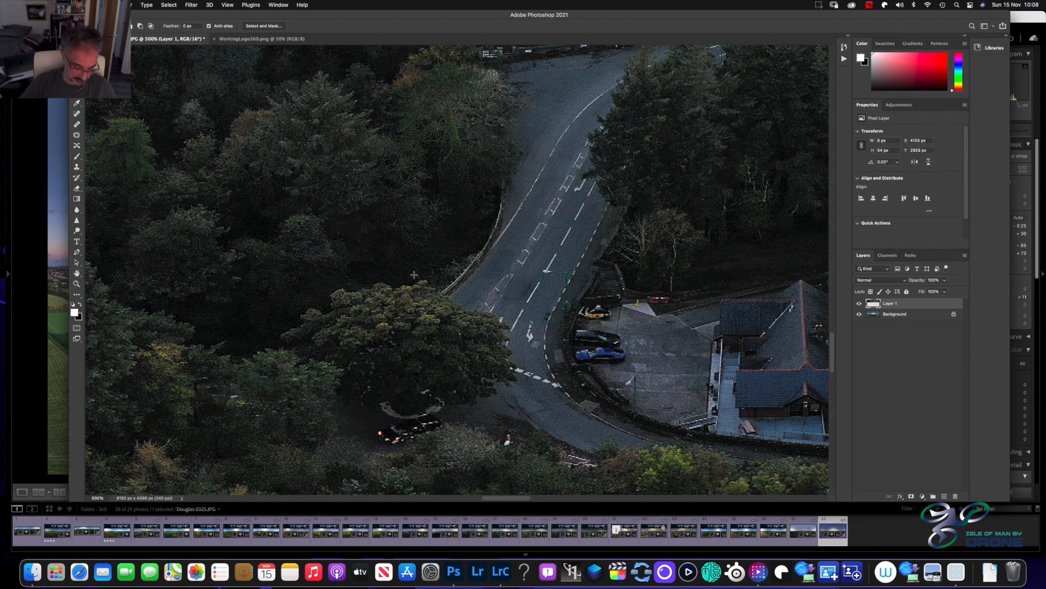
Examine the retouched road both up close and within the whole panorama
key("super+minus")
key("super+minus")
key("super+minus")
key("super+minus")
key("super+minus")
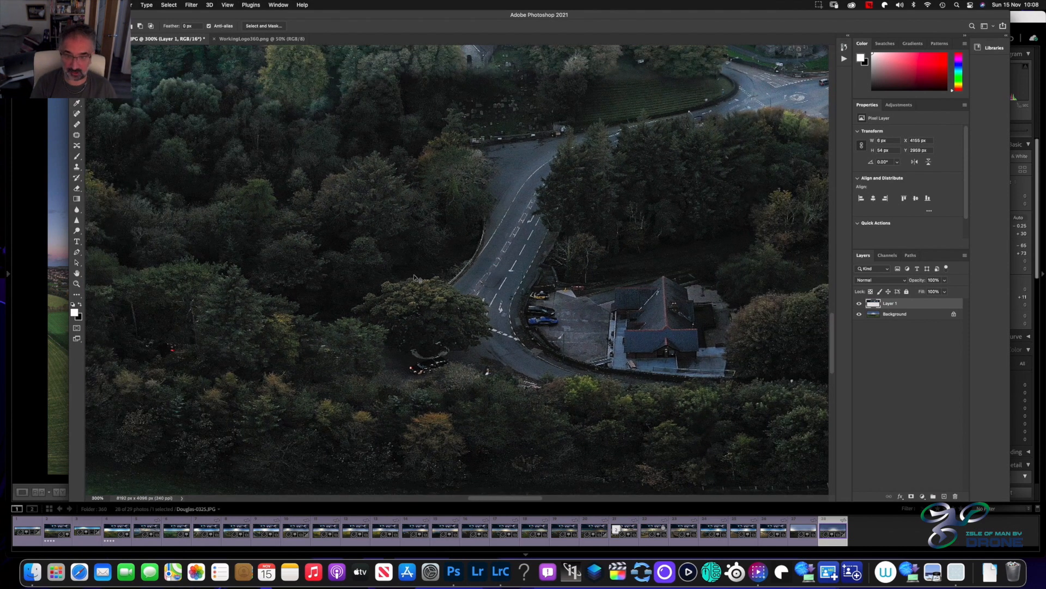
key("super+minus")
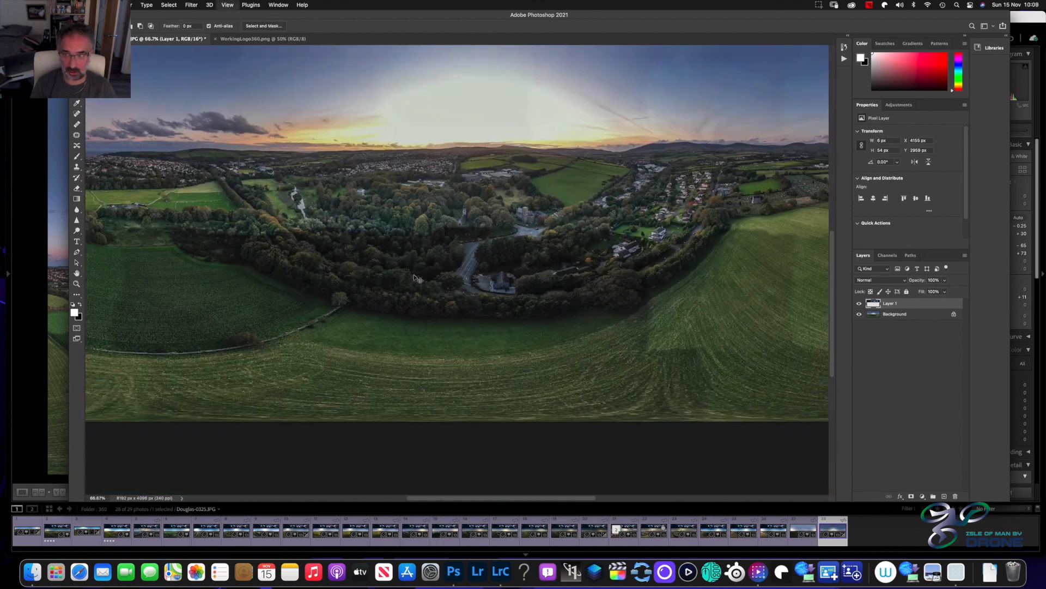
key("super+minus")
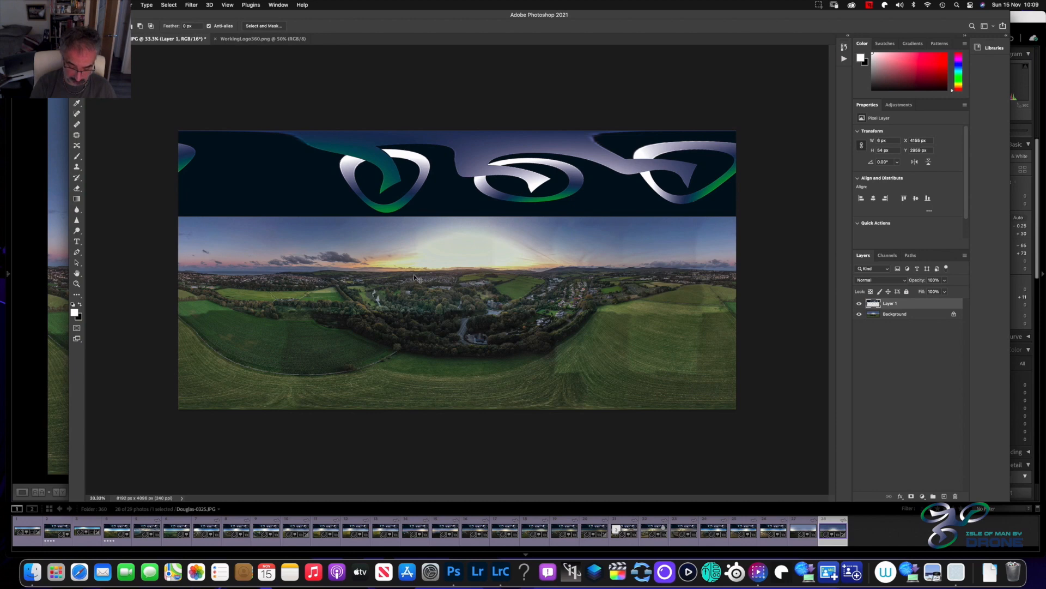
key("super+plus")
key("super+plus")
key("super+plus")
key("super+plus")
key("super+plus")
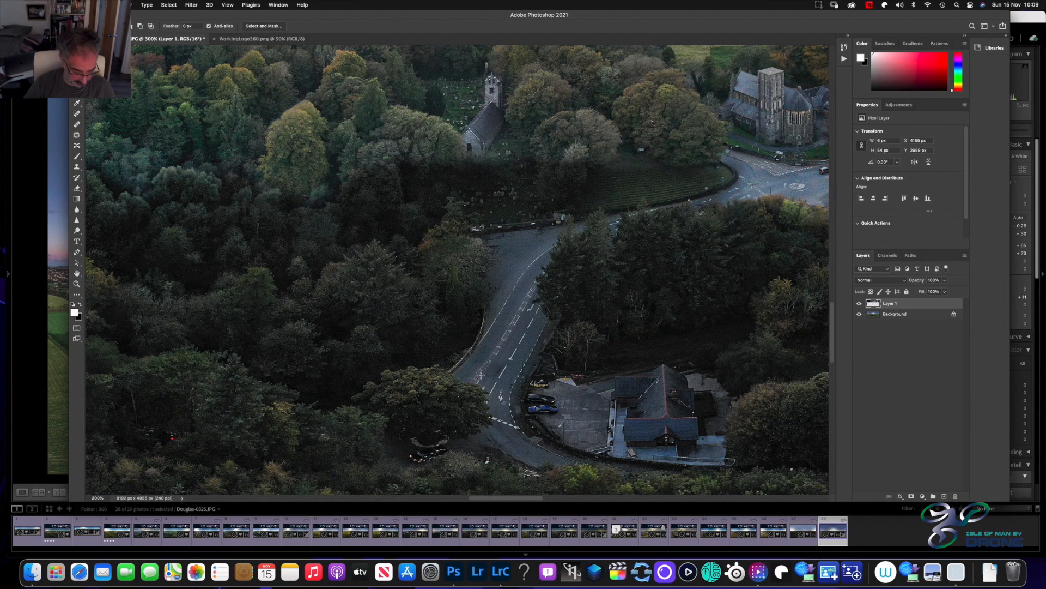
scroll(481, 376, "up", 5)
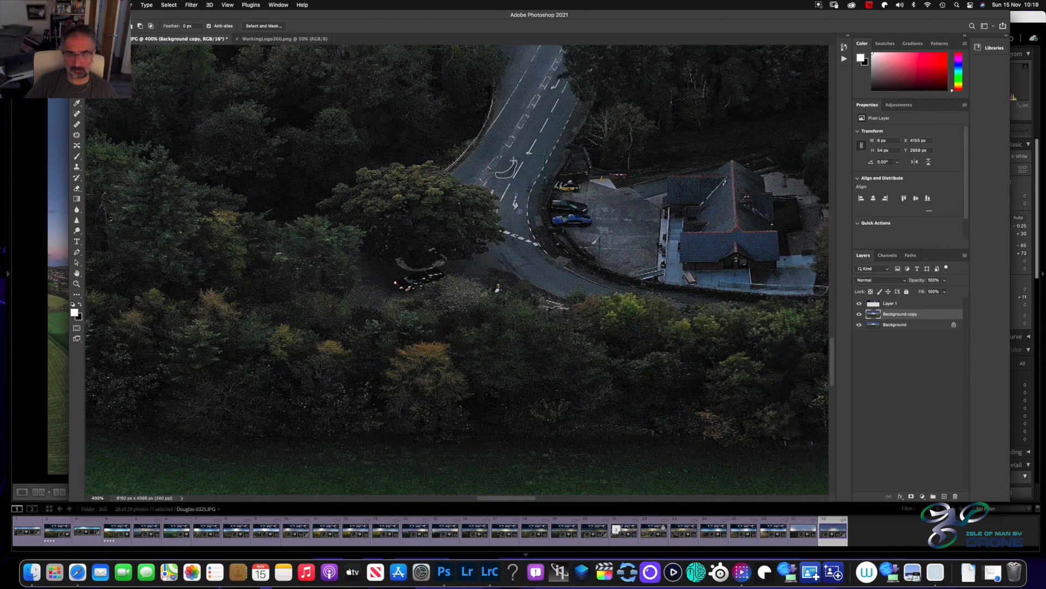
Apply Content-Aware Fill to the small selected patch of road on the Background copy layer, output to the current layer, and deselect
right_click(507, 177)
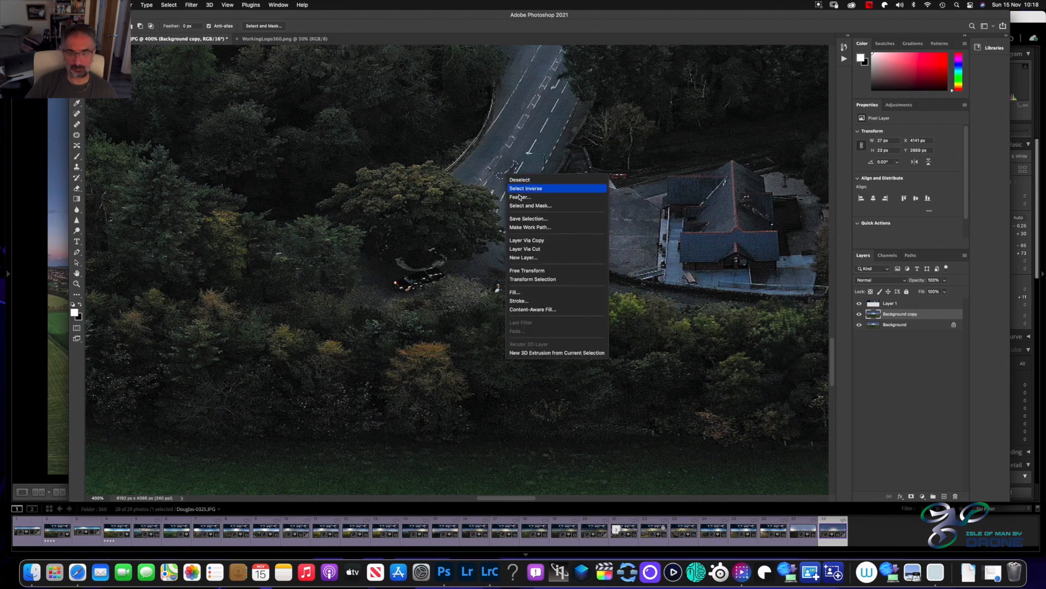
left_click(528, 310)
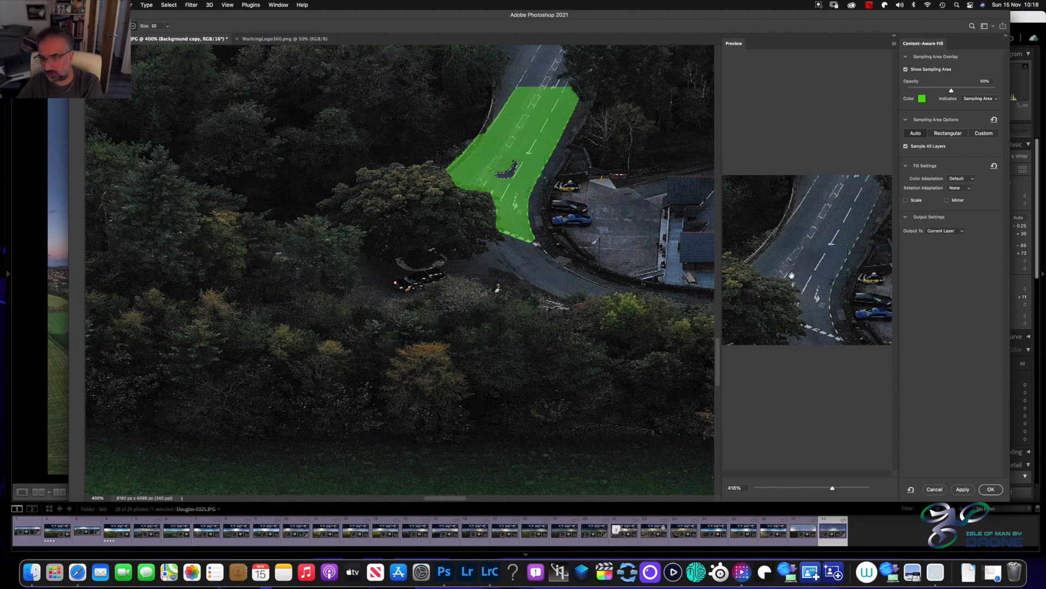
left_click(991, 488)
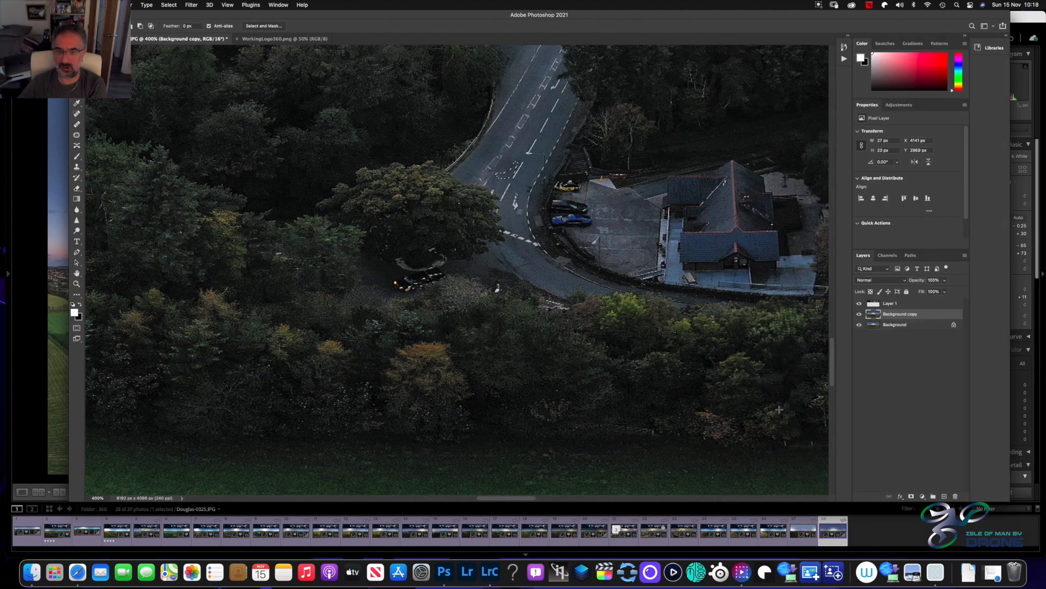
left_click(513, 216)
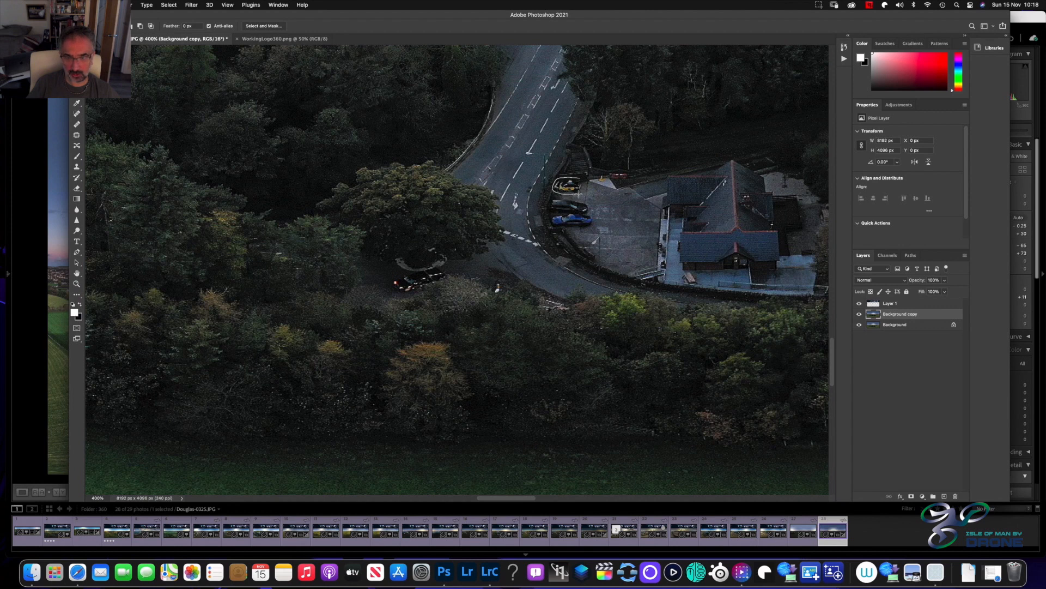
Select the yellow car in the car park, about 39 by 22 px, remove it with Content-Aware Fill, and deselect
key("super+z")
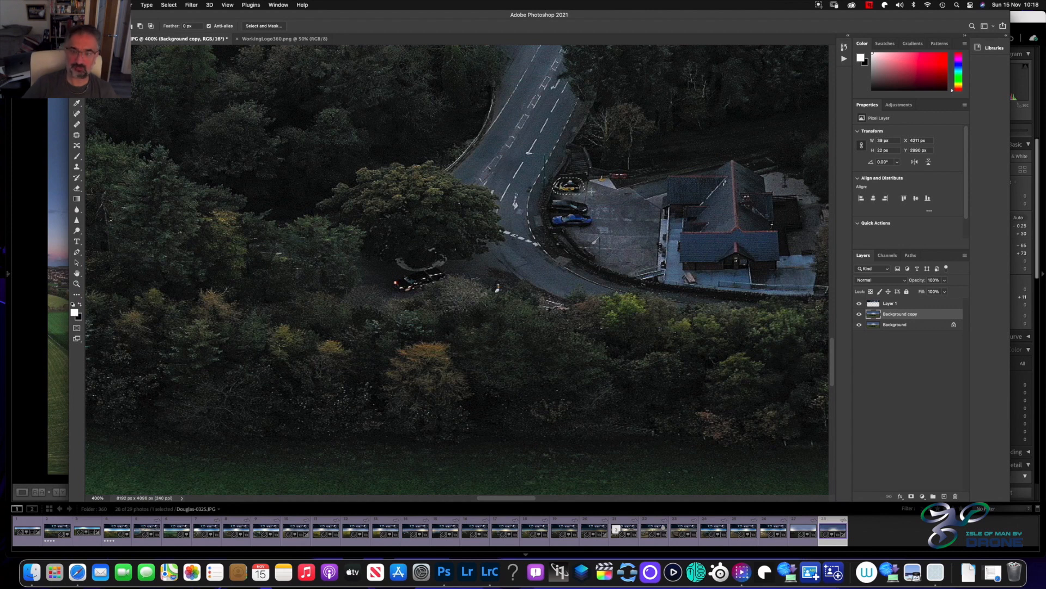
right_click(562, 185)
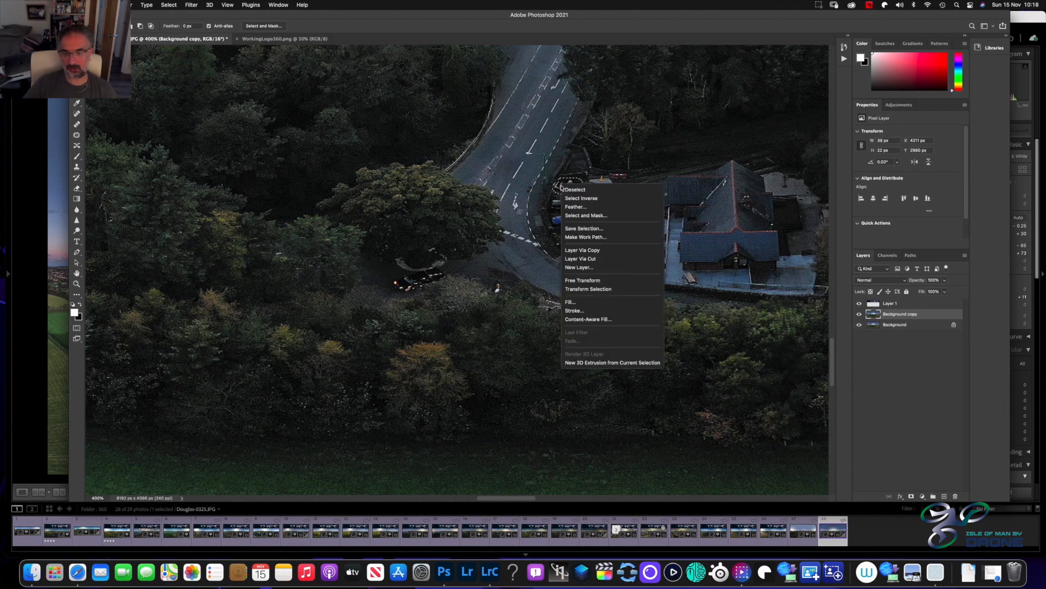
left_click(581, 320)
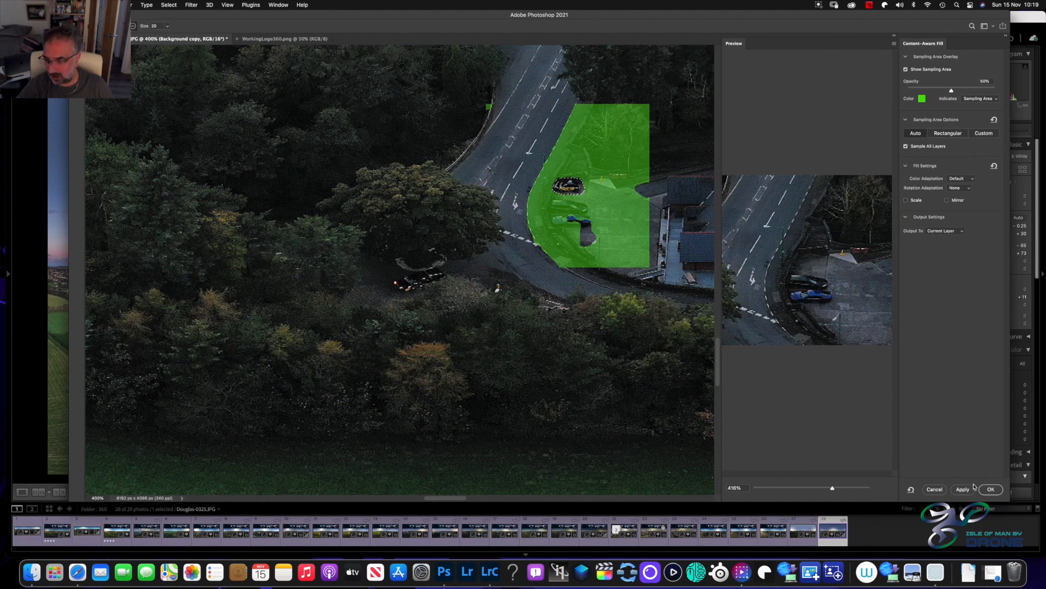
left_click(991, 488)
left_click(617, 238)
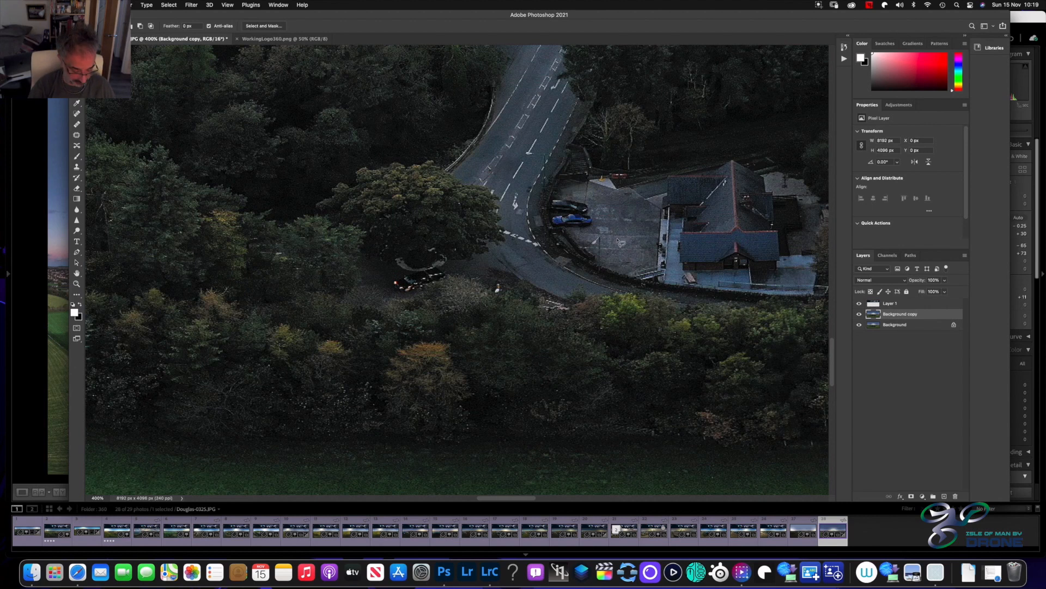
Inspect the whole panorama and the area around the car park for remaining distracting objects
scroll(621, 242, "down", 6)
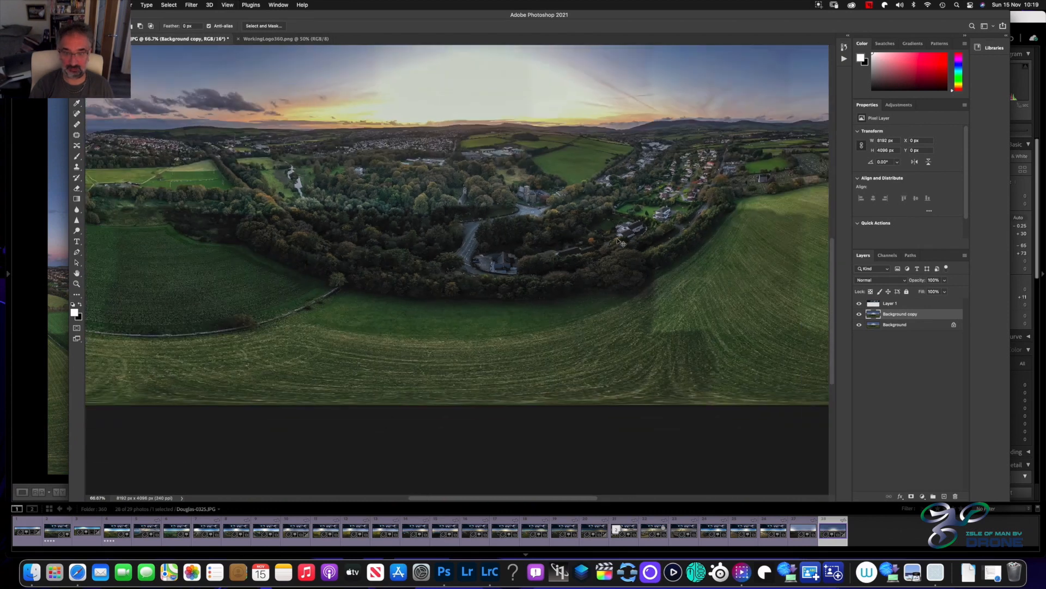
scroll(620, 242, "down", 2)
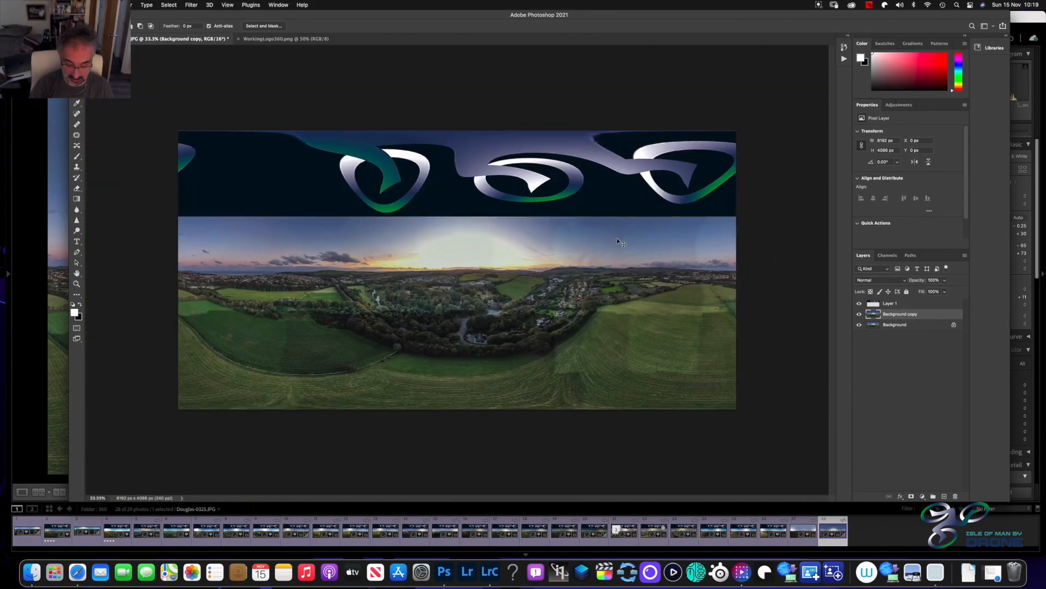
scroll(617, 240, "up", 1)
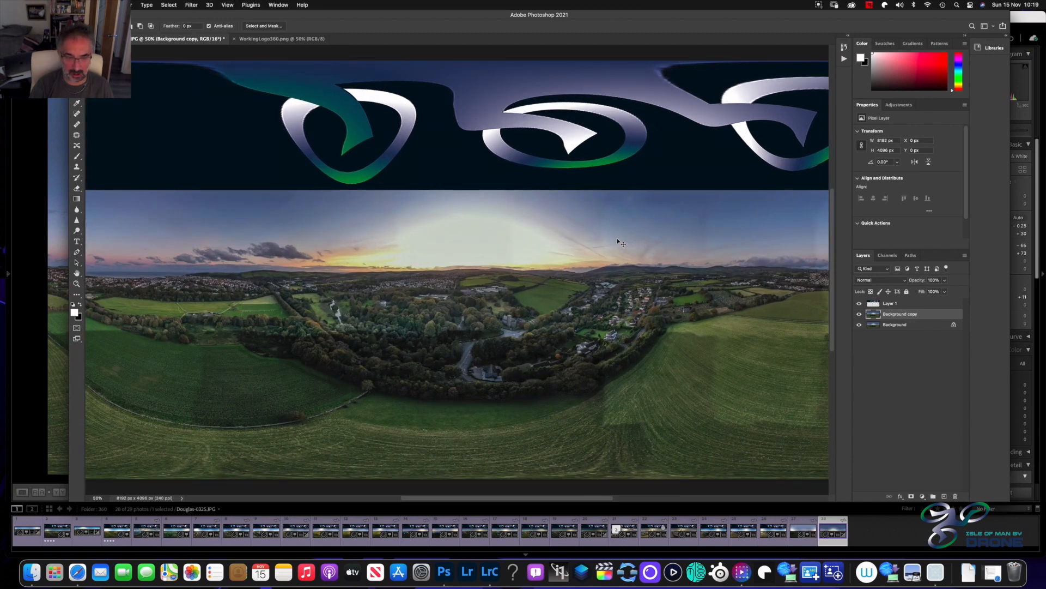
scroll(621, 242, "up", 1)
scroll(620, 242, "up", 1)
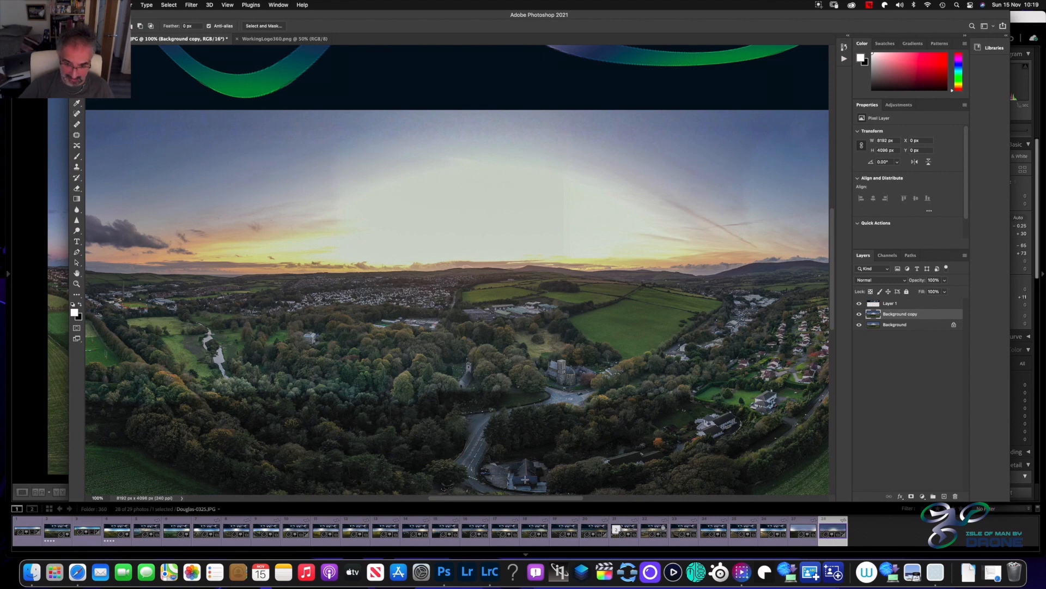
scroll(509, 445, "down", 10)
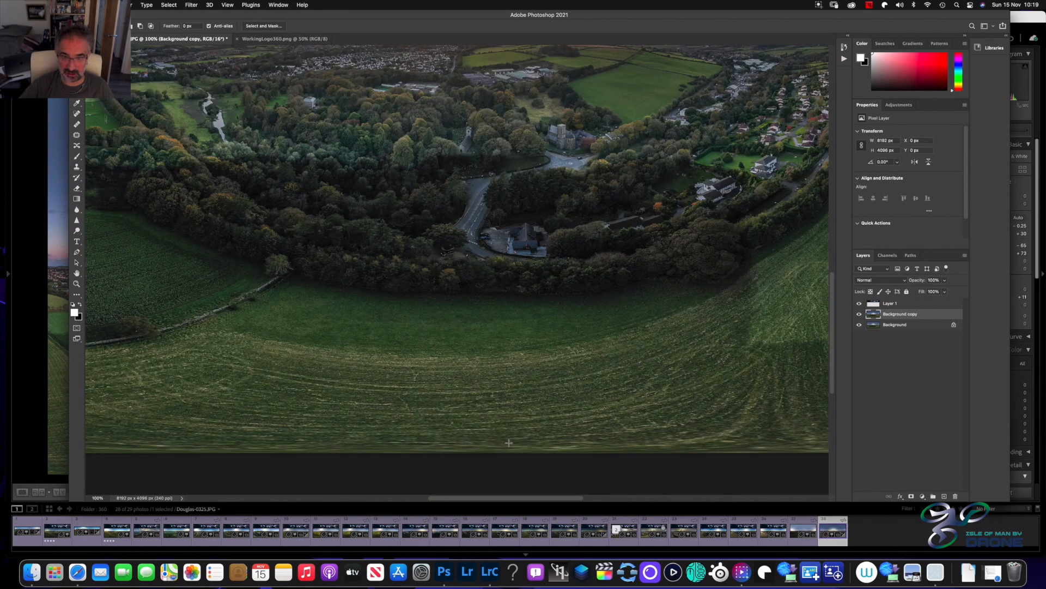
key("super+plus")
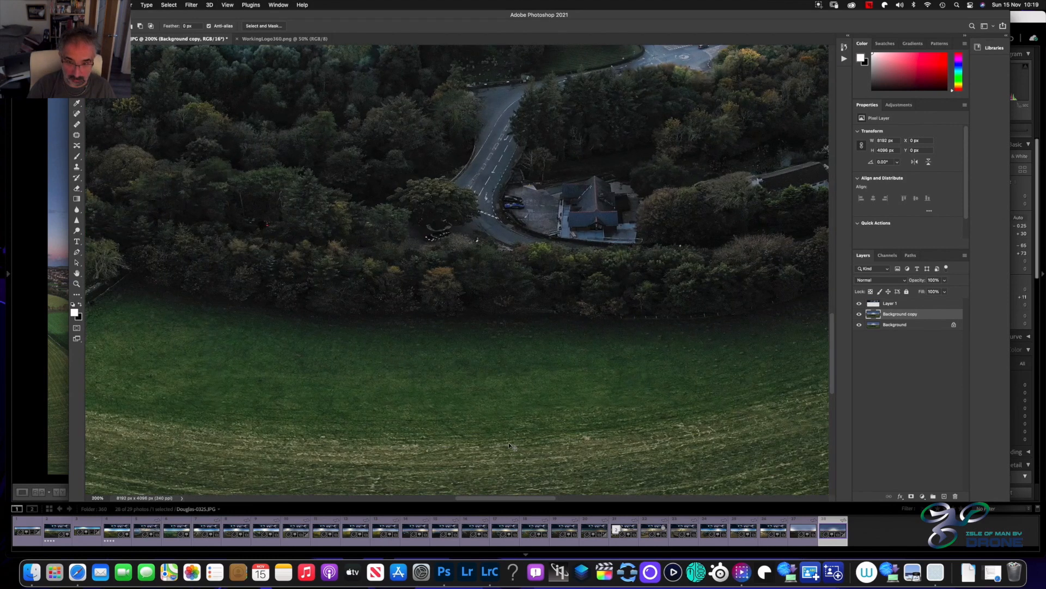
key("super+plus")
key("super+plus")
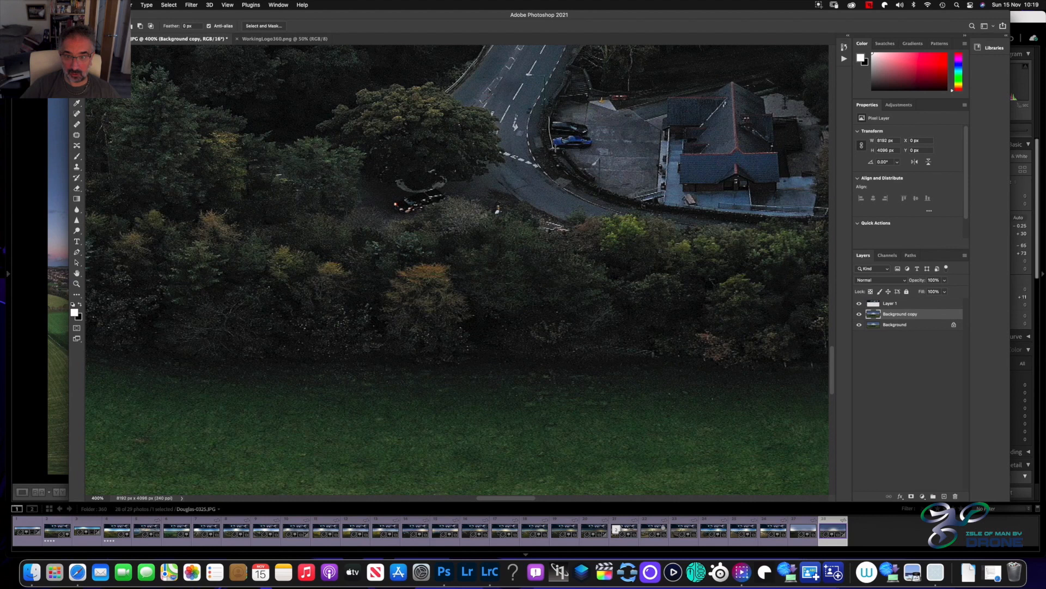
Draw a freehand selection about 66 by 45 px around the two remaining parked cars and open it in Content-Aware Fill
mouse_move(602, 143)
left_mouse_down()
mouse_move(593, 126)
mouse_move(550, 117)
left_mouse_up()
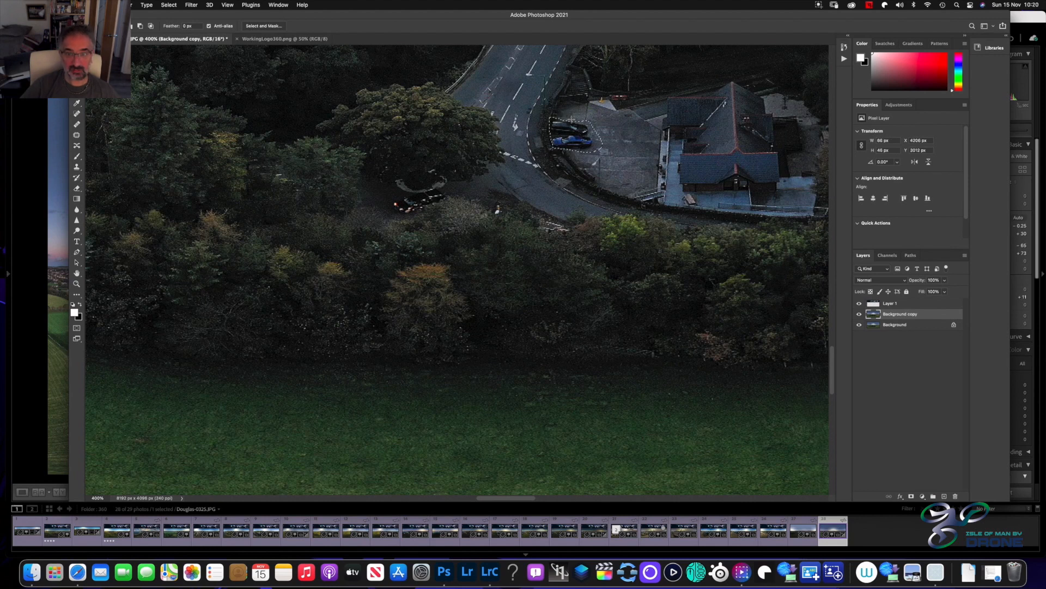
right_click(571, 136)
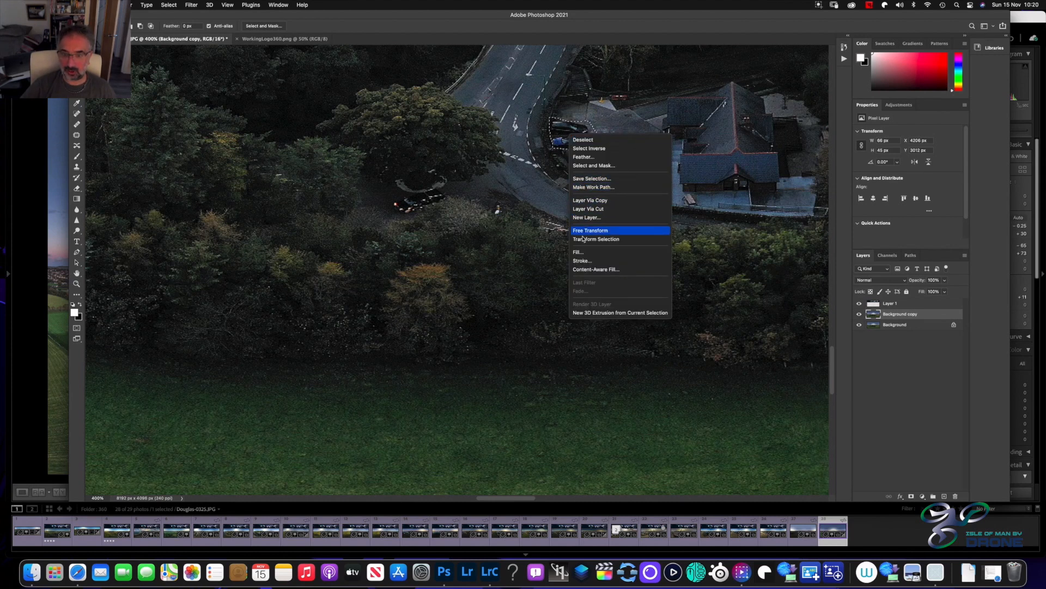
left_click(592, 269)
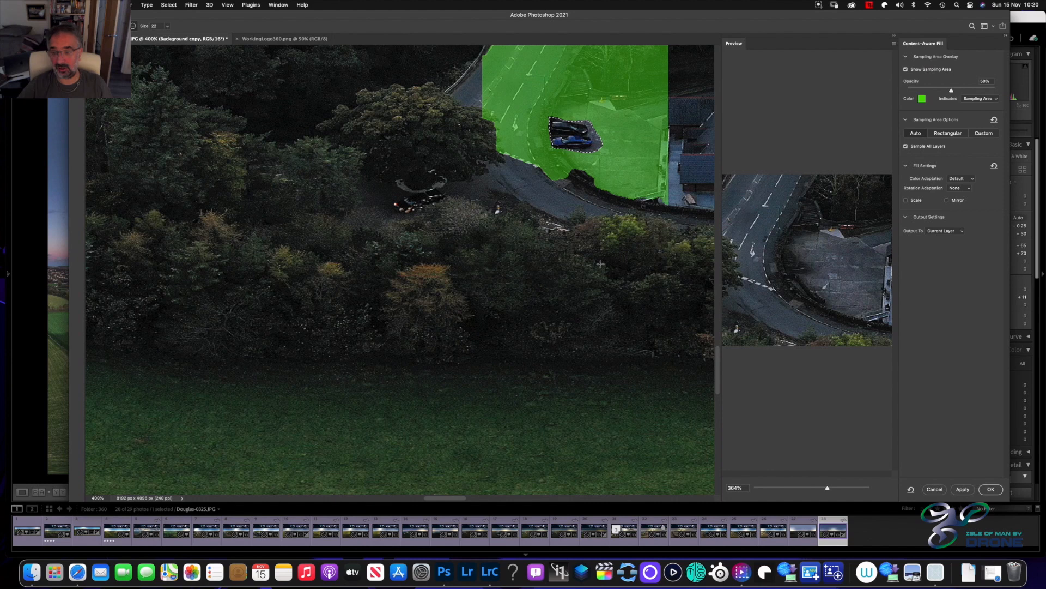
Subtract the trees, building edge, wall and road from the fill's sampling area, keeping only the car park surface
scroll(607, 257, "up", 3)
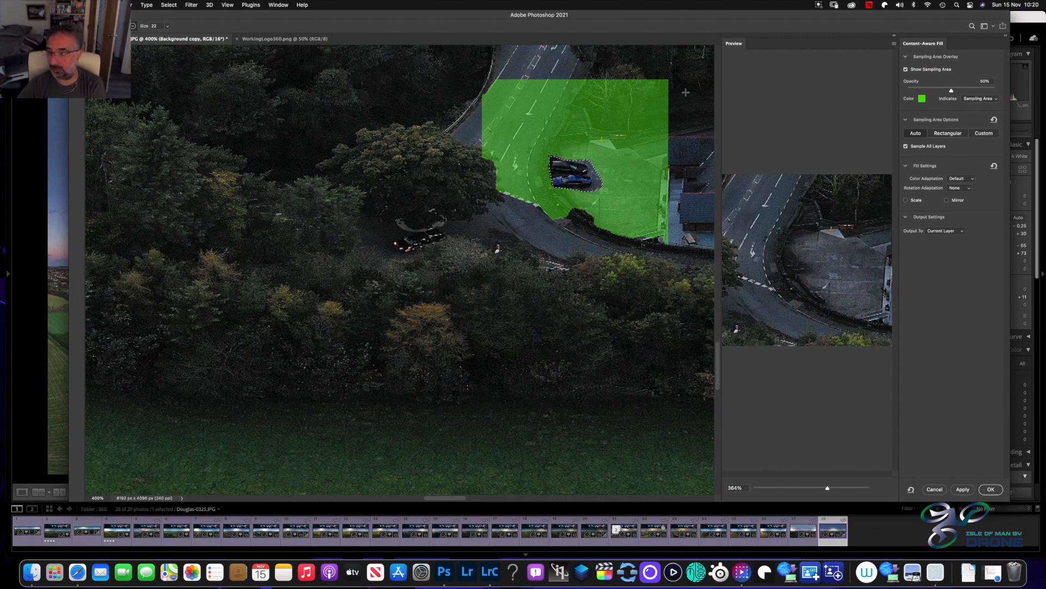
mouse_move(657, 103)
left_mouse_down()
mouse_move(627, 101)
mouse_move(663, 97)
mouse_move(655, 82)
mouse_move(593, 83)
mouse_move(580, 105)
mouse_move(598, 105)
mouse_move(598, 124)
mouse_move(673, 118)
mouse_move(614, 113)
mouse_move(607, 101)
mouse_move(627, 99)
mouse_move(604, 98)
left_mouse_up()
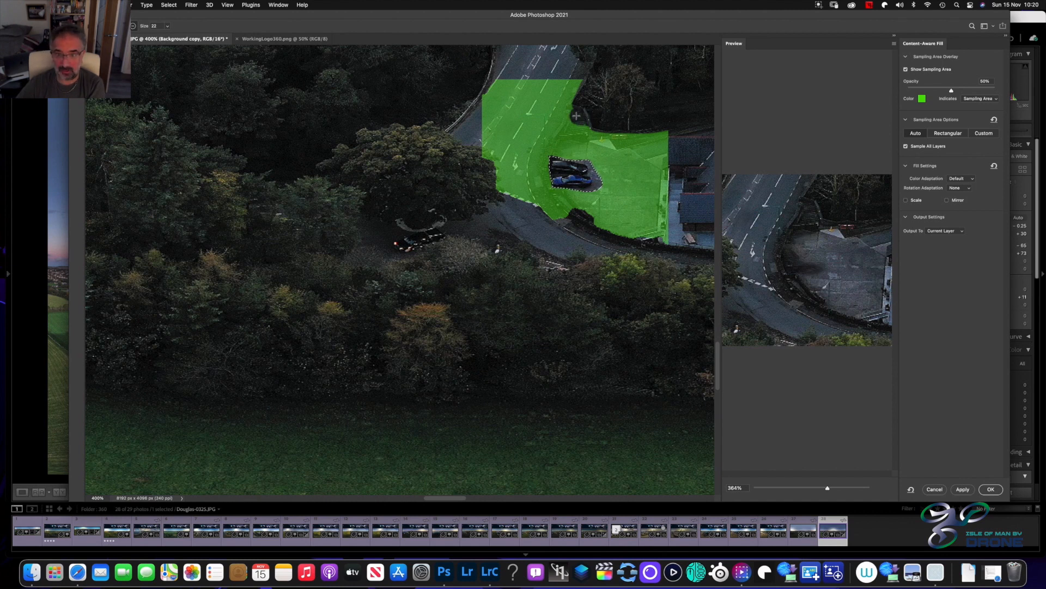
mouse_move(575, 106)
left_mouse_down()
mouse_move(558, 134)
mouse_move(644, 128)
mouse_move(627, 147)
mouse_move(590, 140)
mouse_move(659, 170)
mouse_move(664, 144)
mouse_move(663, 239)
mouse_move(623, 239)
left_mouse_up()
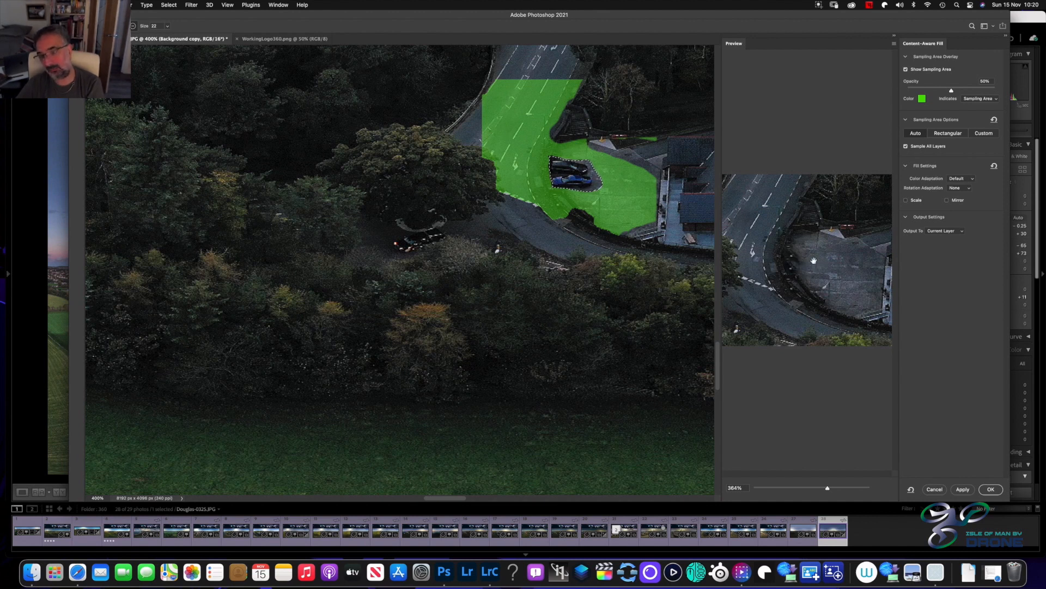
left_click_drag(553, 138, 586, 141)
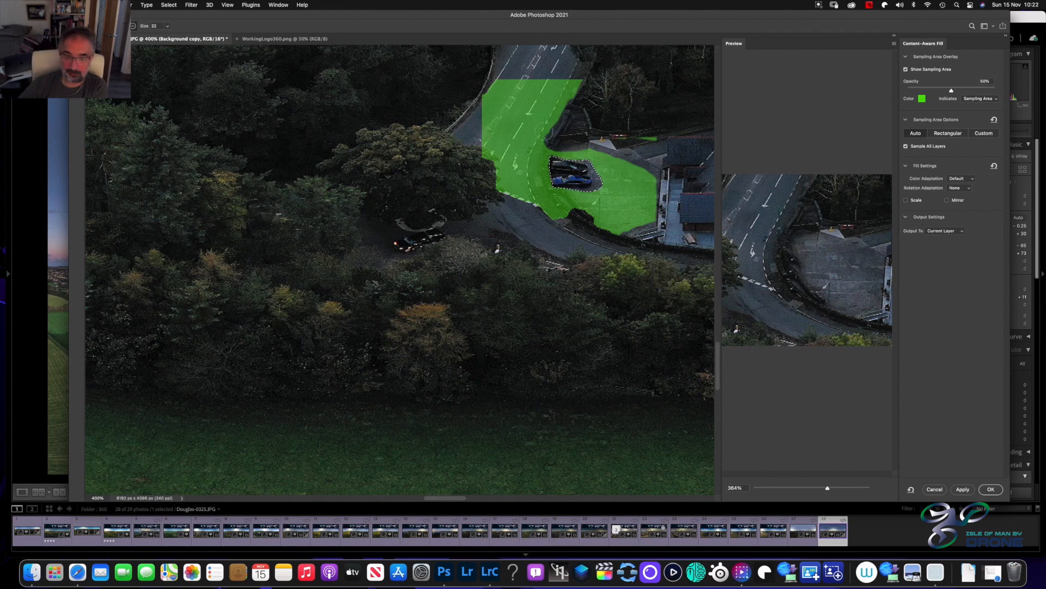
left_click_drag(564, 94, 538, 179)
mouse_move(547, 196)
left_mouse_down()
mouse_move(570, 216)
mouse_move(549, 204)
mouse_move(525, 156)
mouse_move(574, 77)
mouse_move(482, 84)
mouse_move(530, 89)
mouse_move(524, 104)
mouse_move(492, 107)
mouse_move(498, 87)
mouse_move(500, 112)
mouse_move(541, 114)
mouse_move(484, 116)
mouse_move(496, 187)
mouse_move(530, 200)
mouse_move(525, 157)
mouse_move(540, 117)
mouse_move(492, 195)
mouse_move(512, 117)
mouse_move(496, 162)
mouse_move(524, 113)
mouse_move(505, 184)
left_mouse_up()
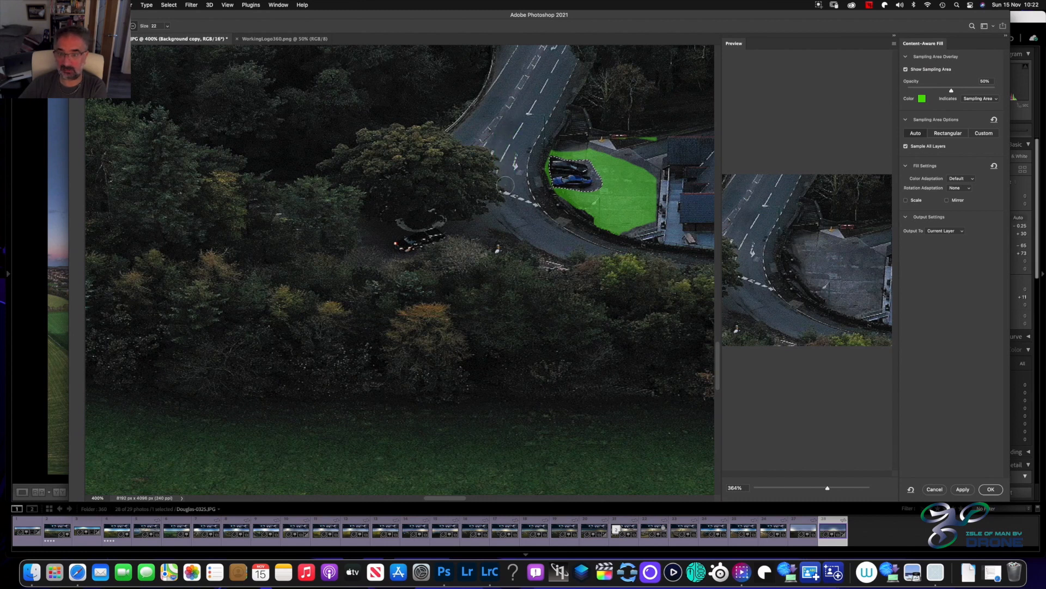
left_click_drag(639, 131, 606, 134)
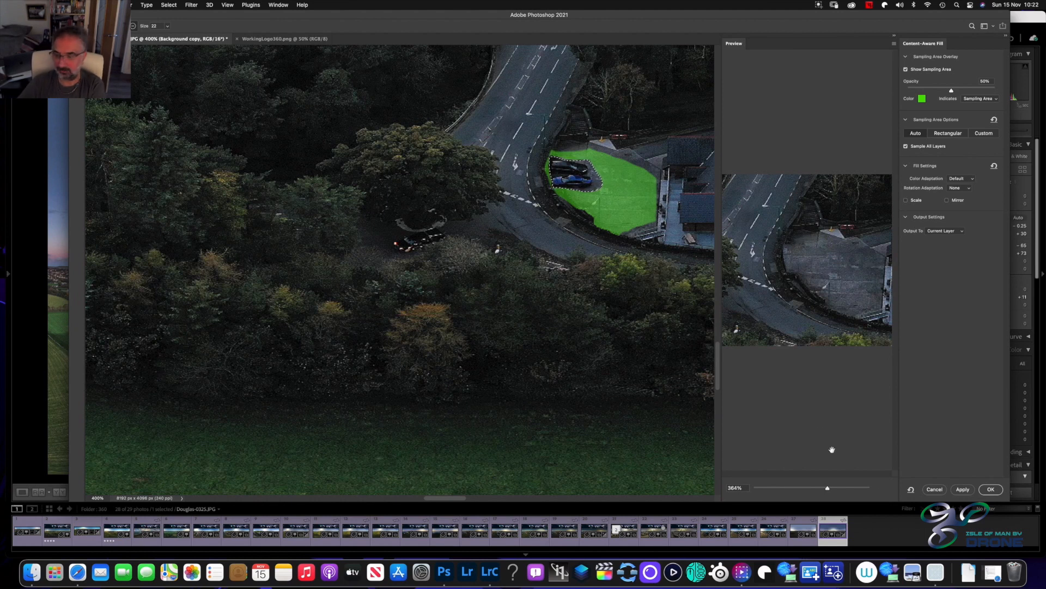
Commit the Content-Aware Fill over the two parked cars to the current layer and deselect
left_click(990, 492)
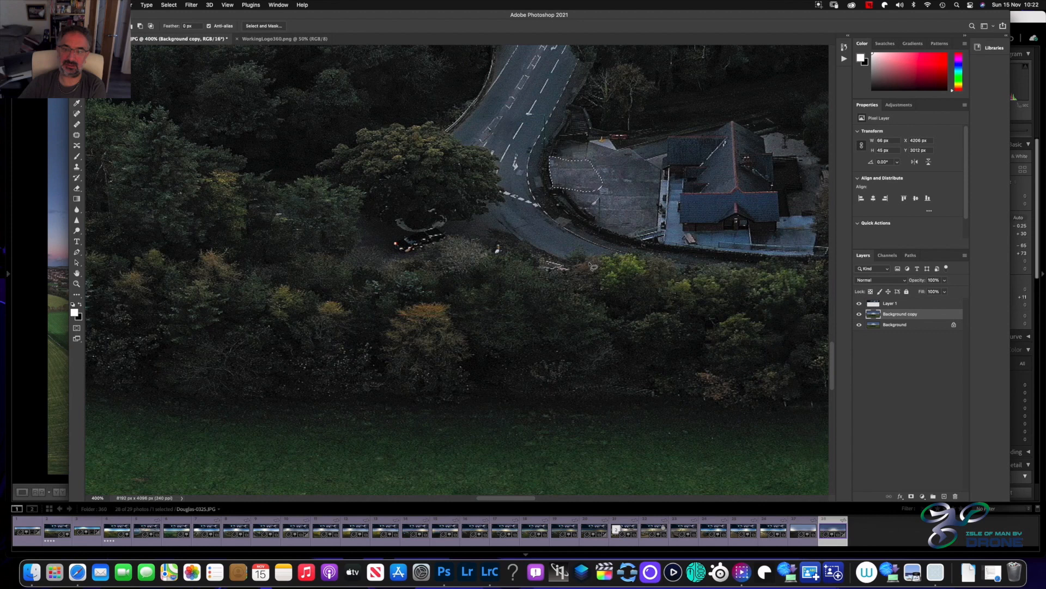
key("ctrl+d")
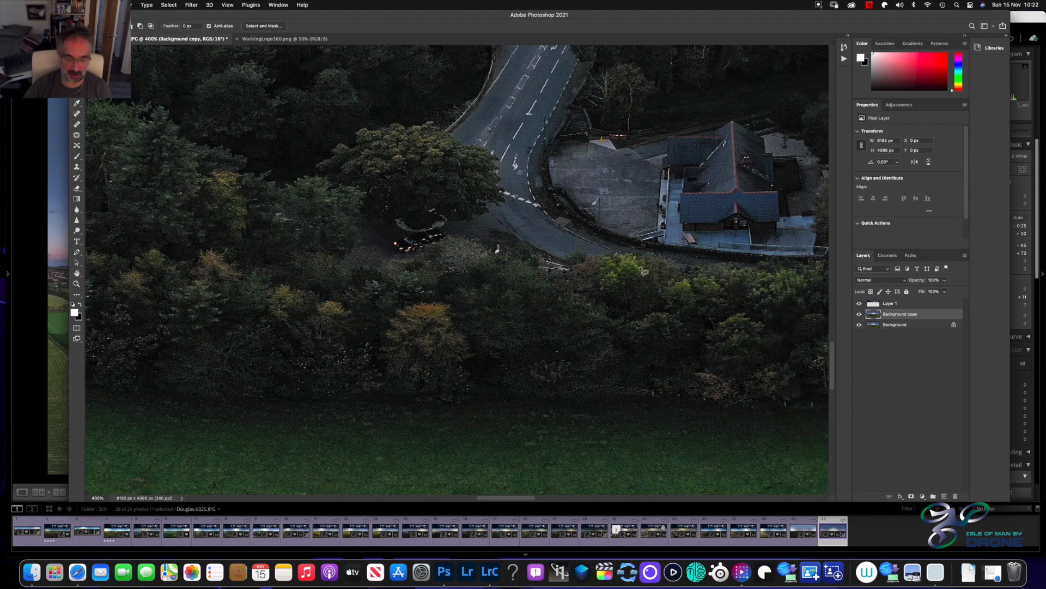
scroll(643, 271, "down", 10)
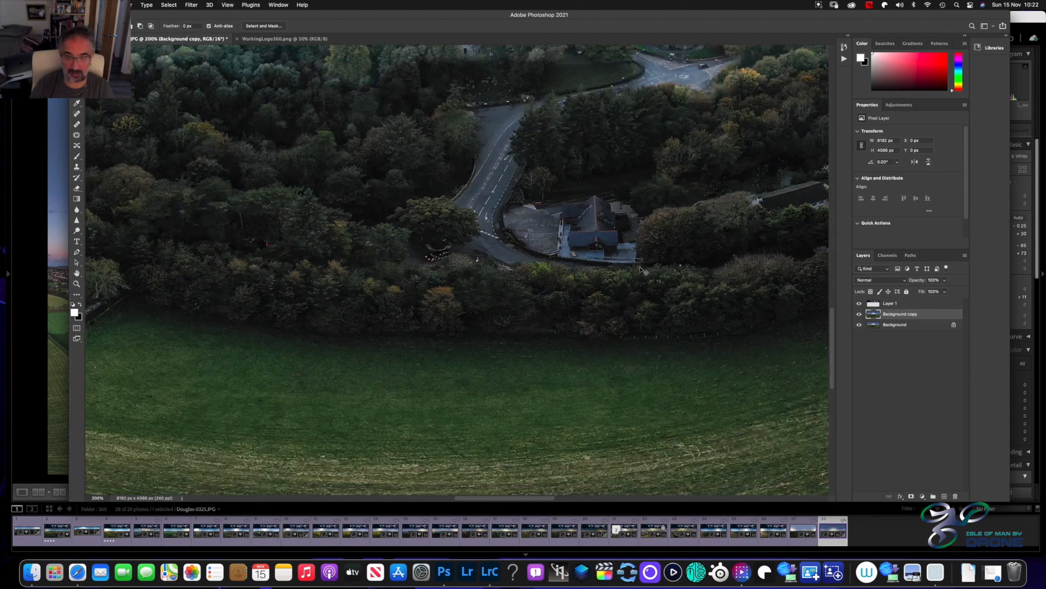
Inspect the road by the car park, the old church, the white houses and the roundabout junction for remaining cars
scroll(643, 271, "down", 2)
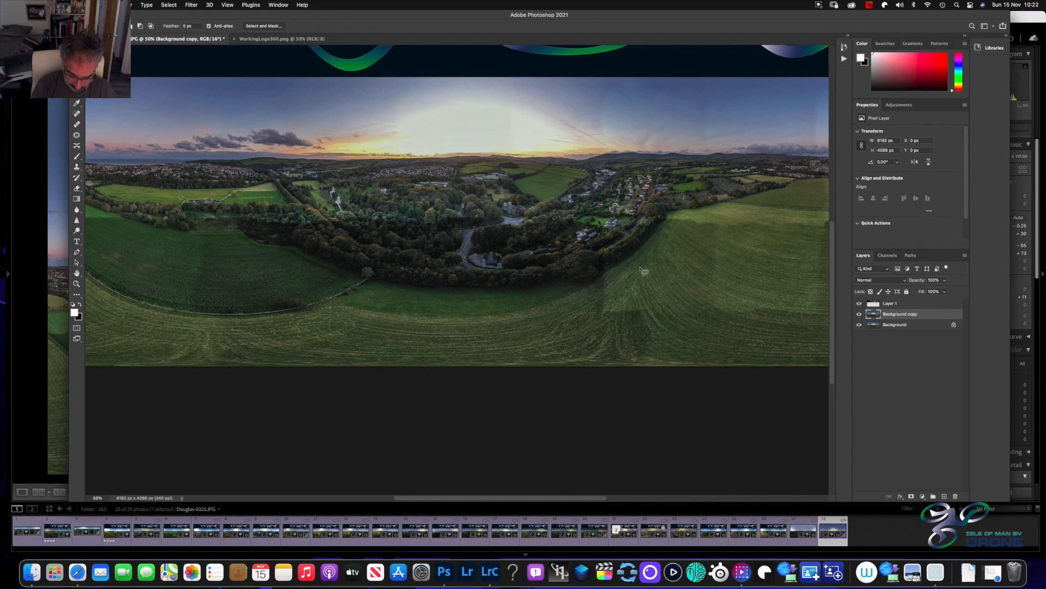
key("super+plus")
key("super+plus")
key("super+plus")
key("super+plus")
key("super+plus")
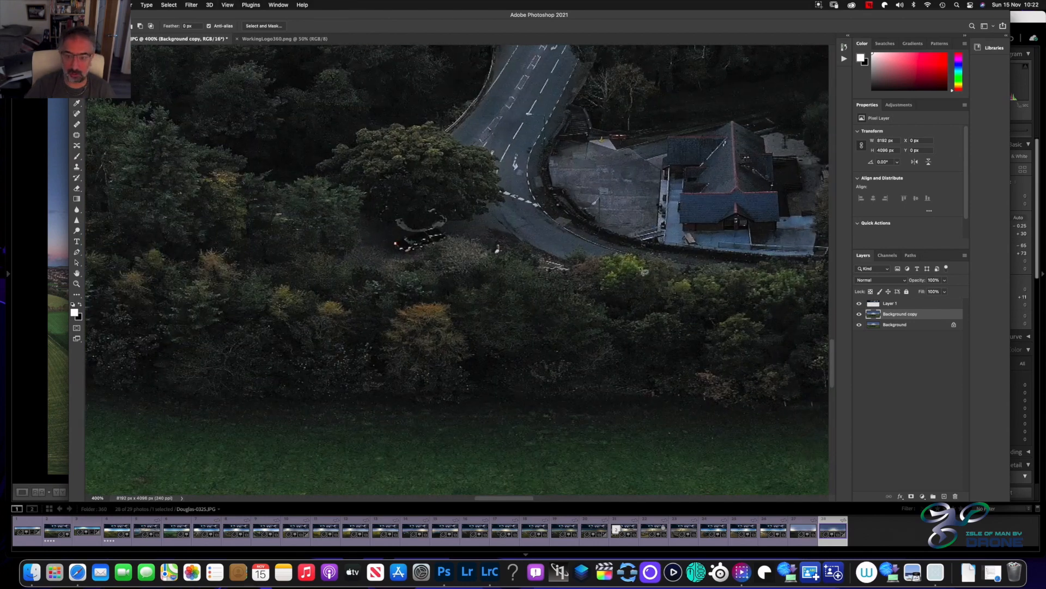
scroll(644, 272, "up", 10)
scroll(646, 273, "down", 2)
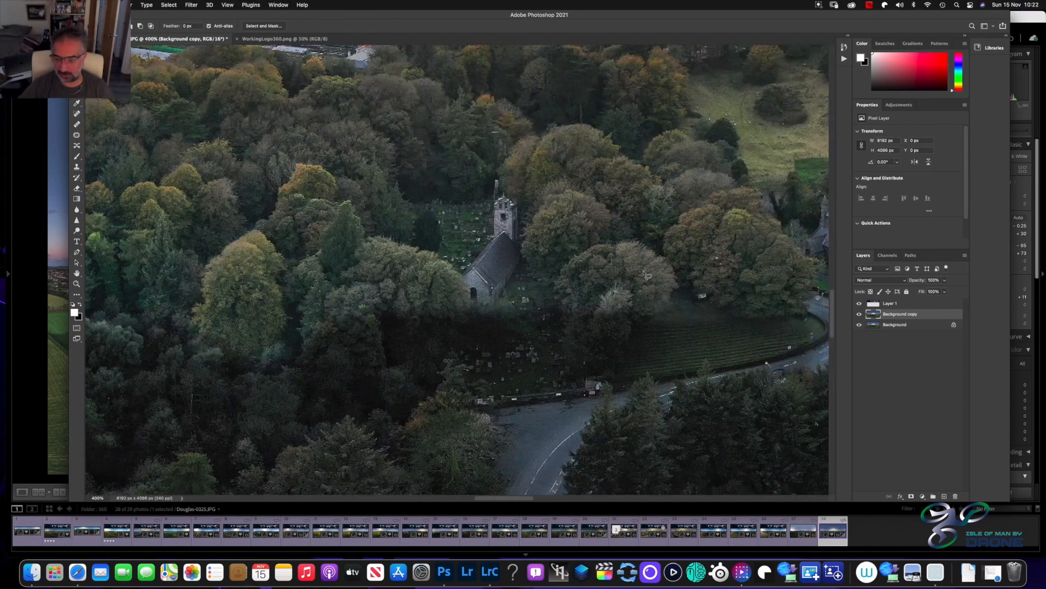
left_click_drag(497, 498, 560, 500)
scroll(537, 391, "down", 5)
scroll(537, 391, "down", 15)
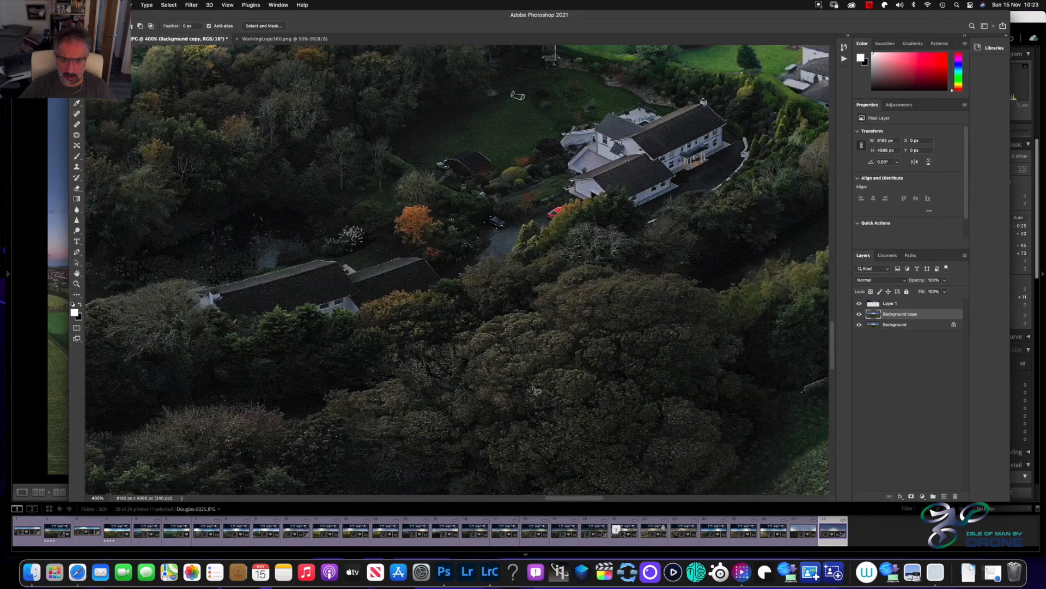
scroll(537, 391, "up", 1)
left_click_drag(562, 500, 525, 505)
scroll(551, 430, "up", 20)
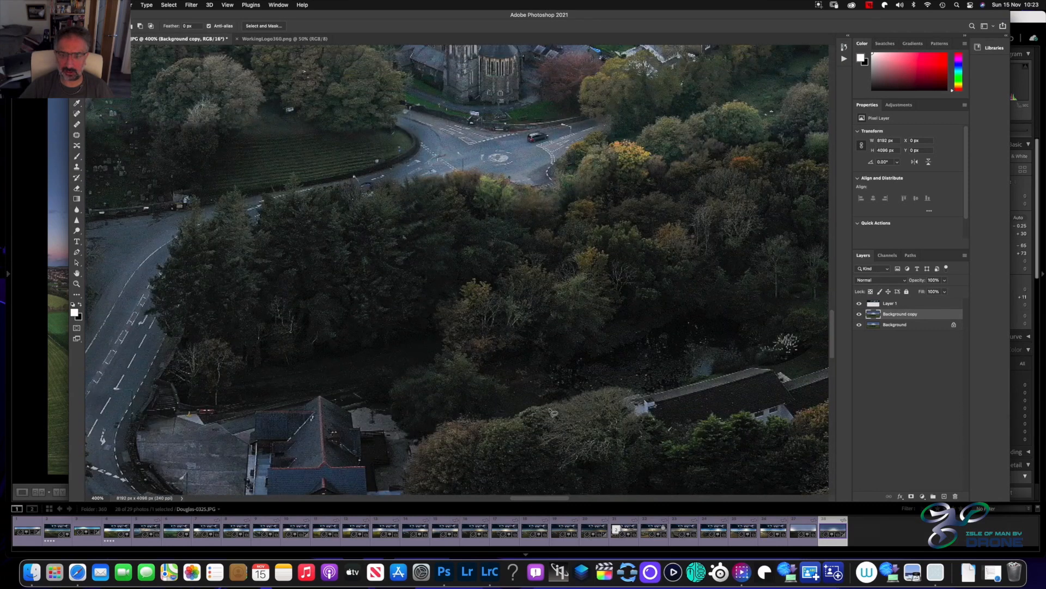
scroll(551, 398, "down", 10)
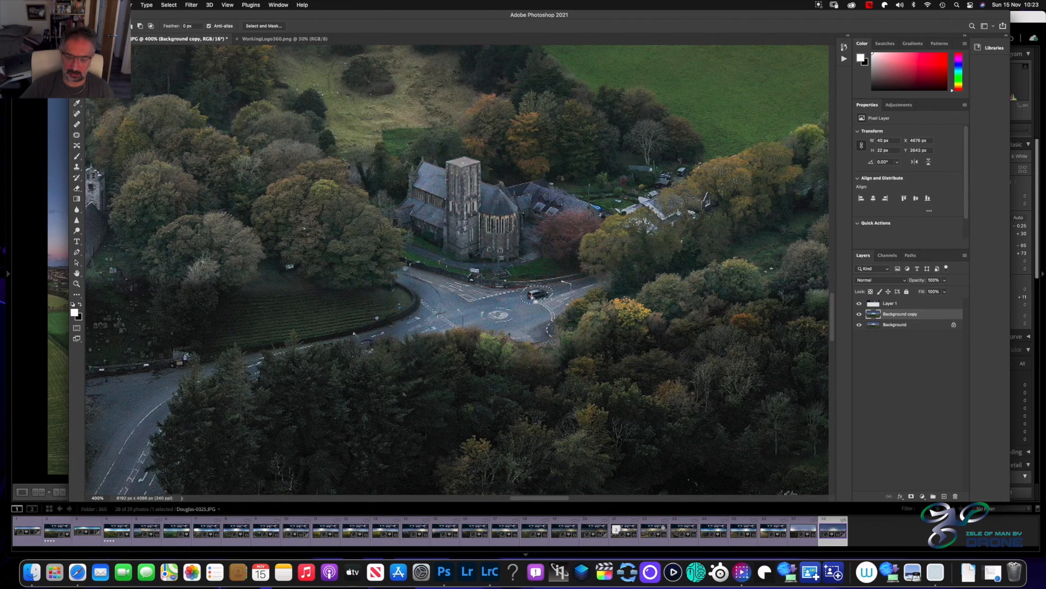
Open the selected car beside the mini-roundabout in Content-Aware Fill and subtract the church, verge and outer road edges from the sampling area
right_click(531, 295)
left_click(545, 428)
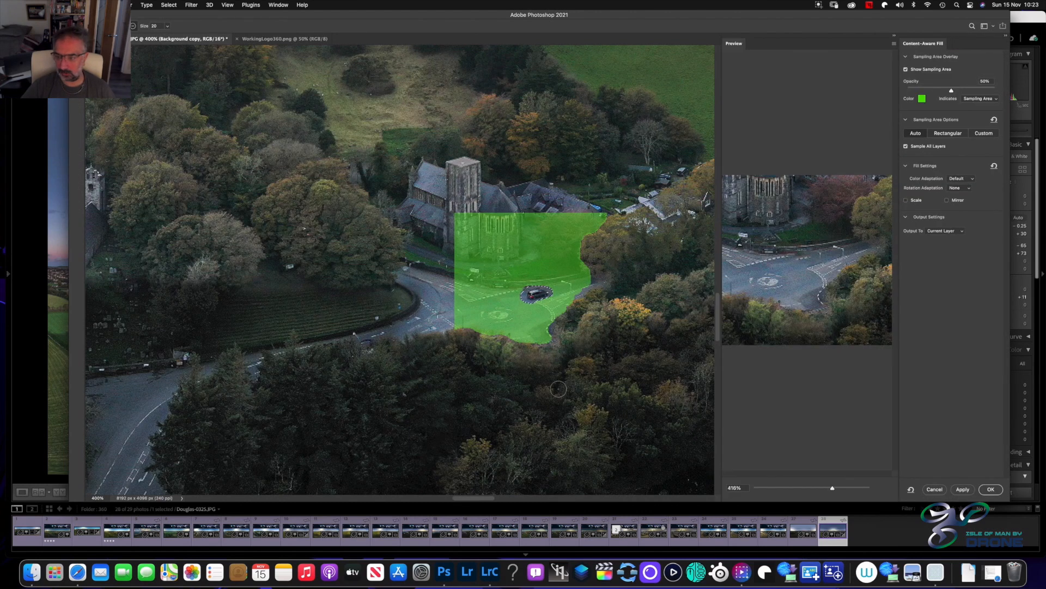
mouse_move(608, 207)
left_mouse_down()
mouse_move(494, 213)
mouse_move(376, 242)
mouse_move(603, 235)
mouse_move(547, 220)
mouse_move(665, 231)
mouse_move(481, 239)
mouse_move(455, 257)
mouse_move(581, 270)
mouse_move(501, 278)
left_mouse_up()
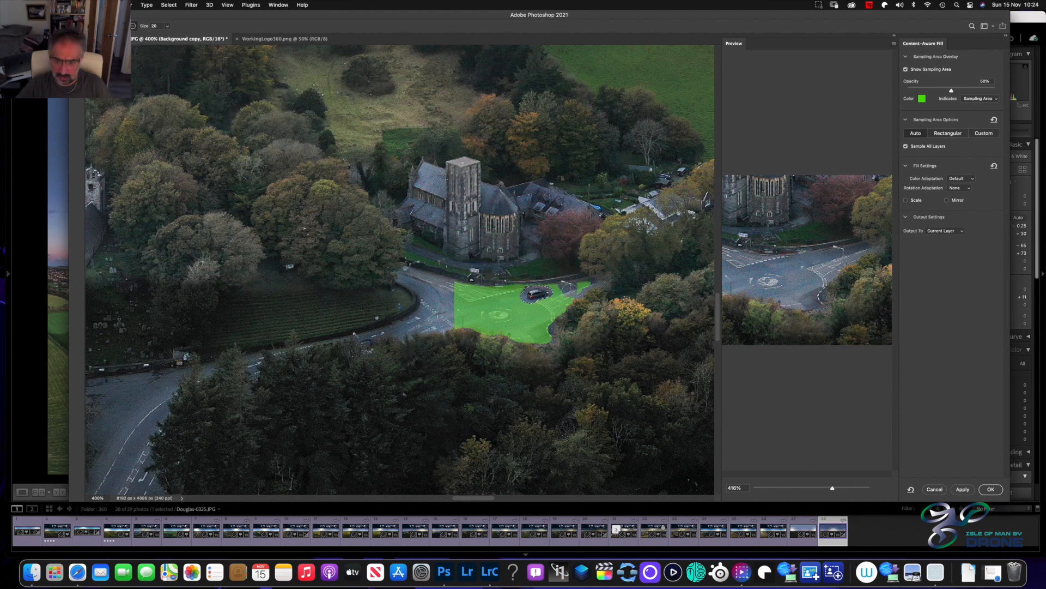
left_click_drag(569, 288, 589, 281)
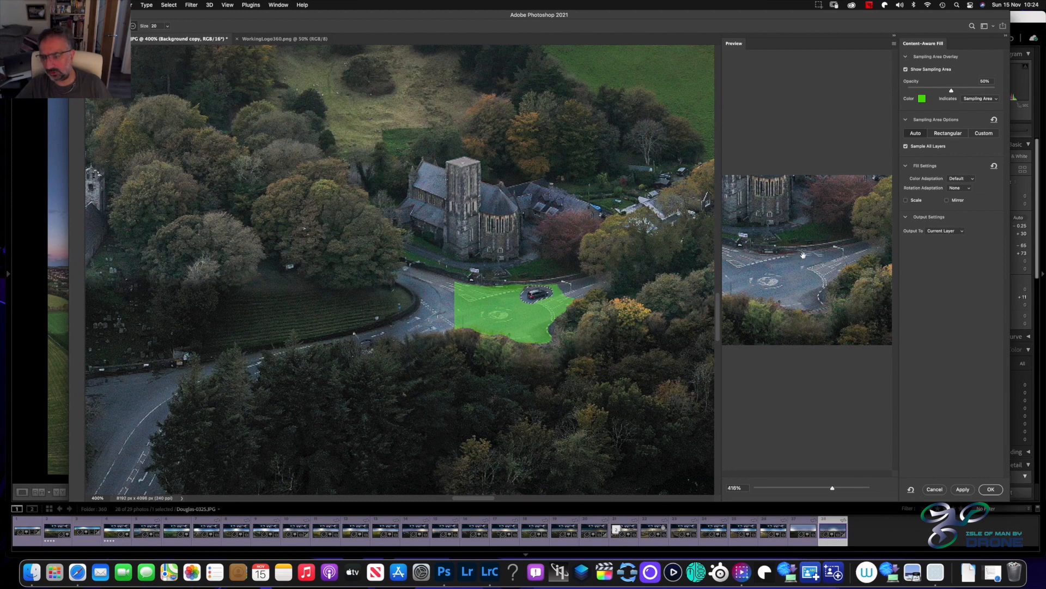
mouse_move(457, 278)
left_mouse_down()
mouse_move(517, 283)
mouse_move(462, 297)
left_mouse_up()
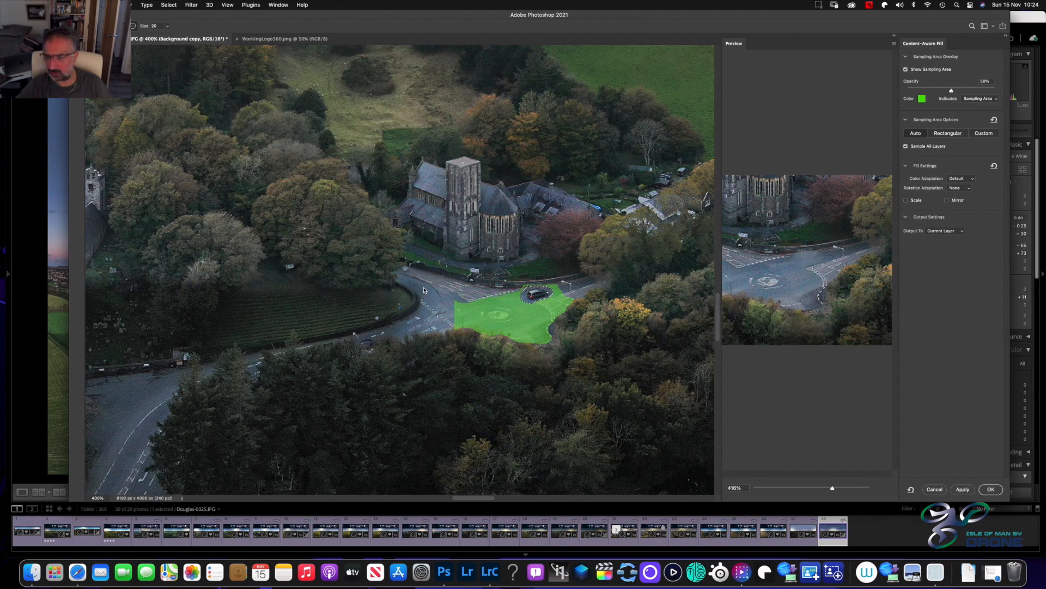
Subtract the mini-roundabout and the road's lower edge from the sampling area, and add the plain tarmac of the adjoining road
left_click_drag(506, 311, 495, 312)
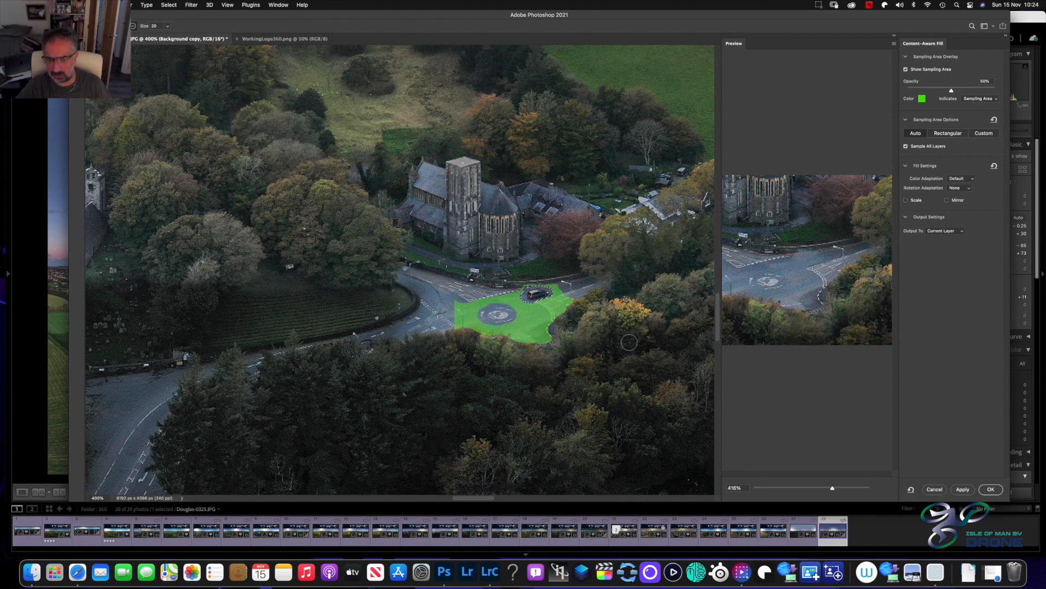
mouse_move(554, 326)
left_mouse_down()
mouse_move(489, 346)
mouse_move(538, 336)
left_mouse_up()
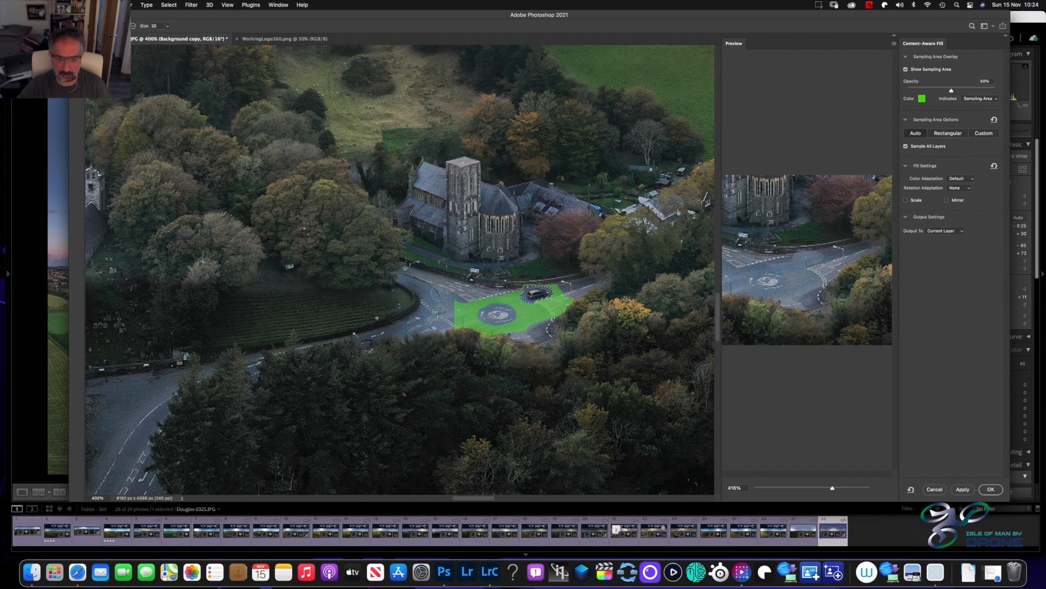
left_click(428, 294)
left_click_drag(435, 295, 458, 306)
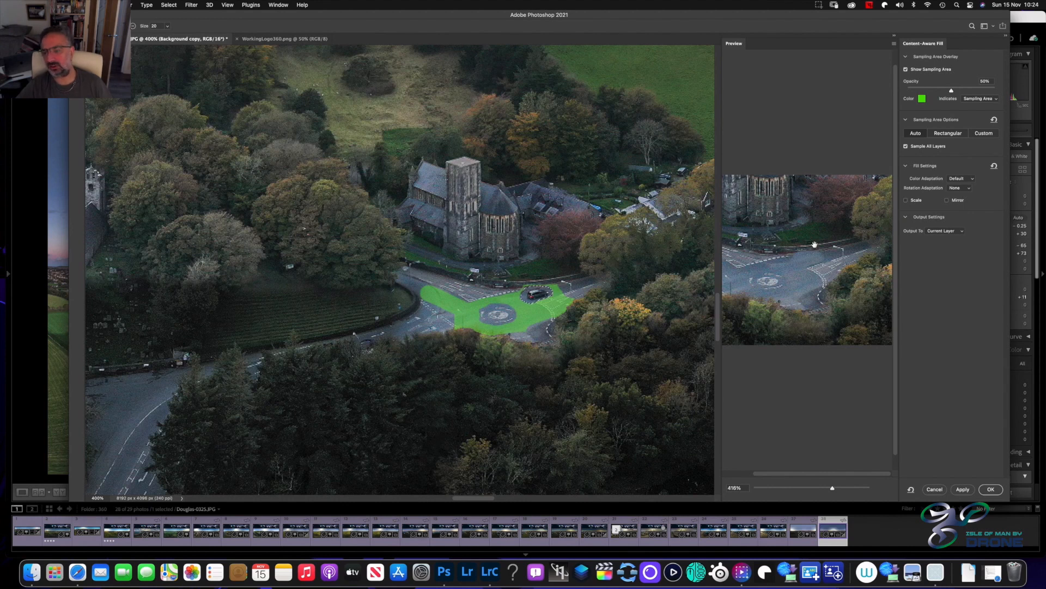
Commit the Content-Aware Fill over the car to the current layer, deselect and check the result at 100%
left_click(990, 489)
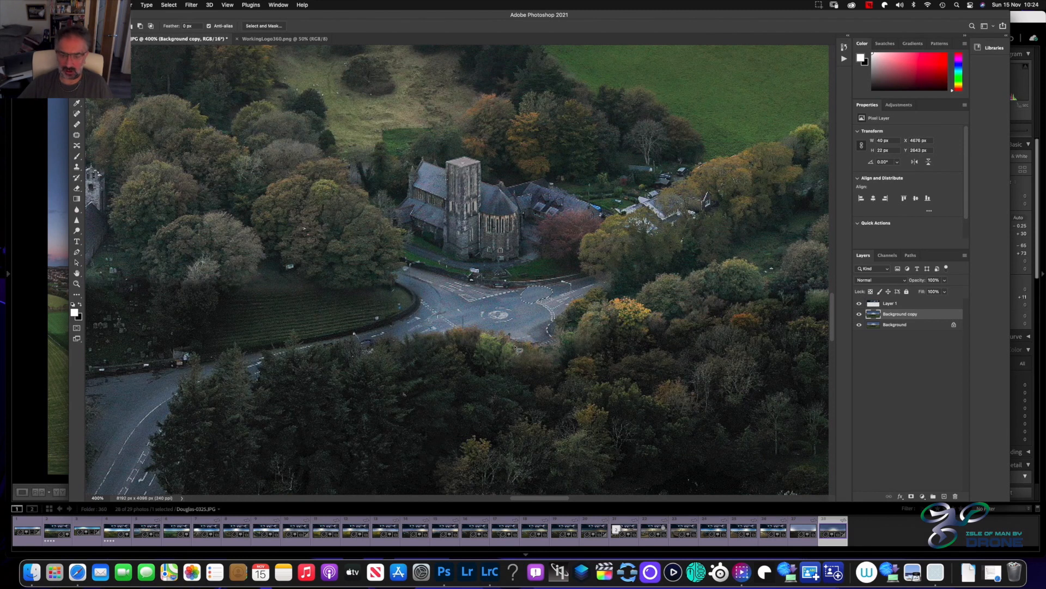
left_click(523, 325)
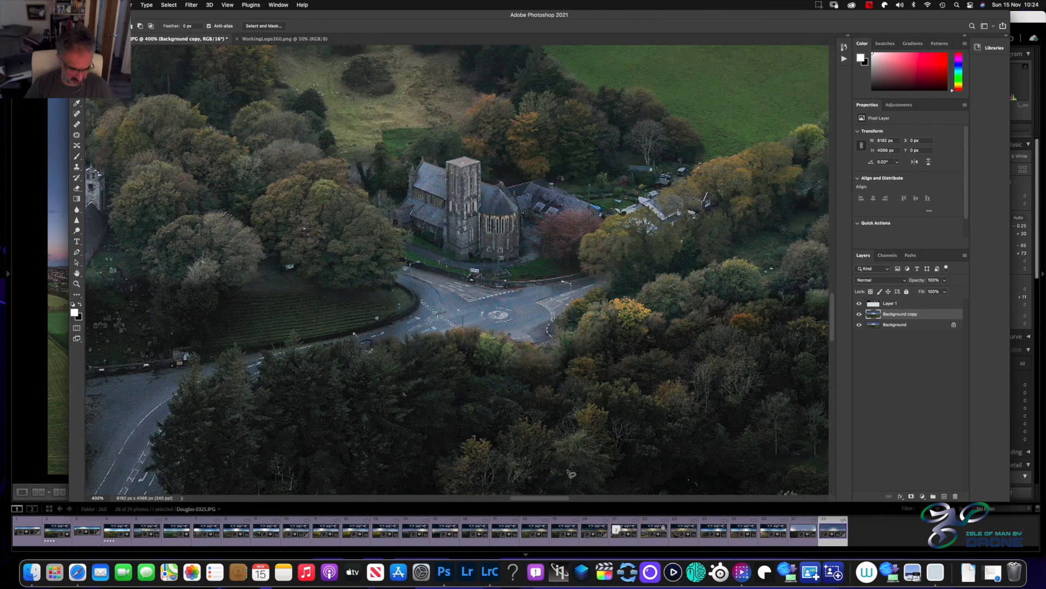
key("super+1")
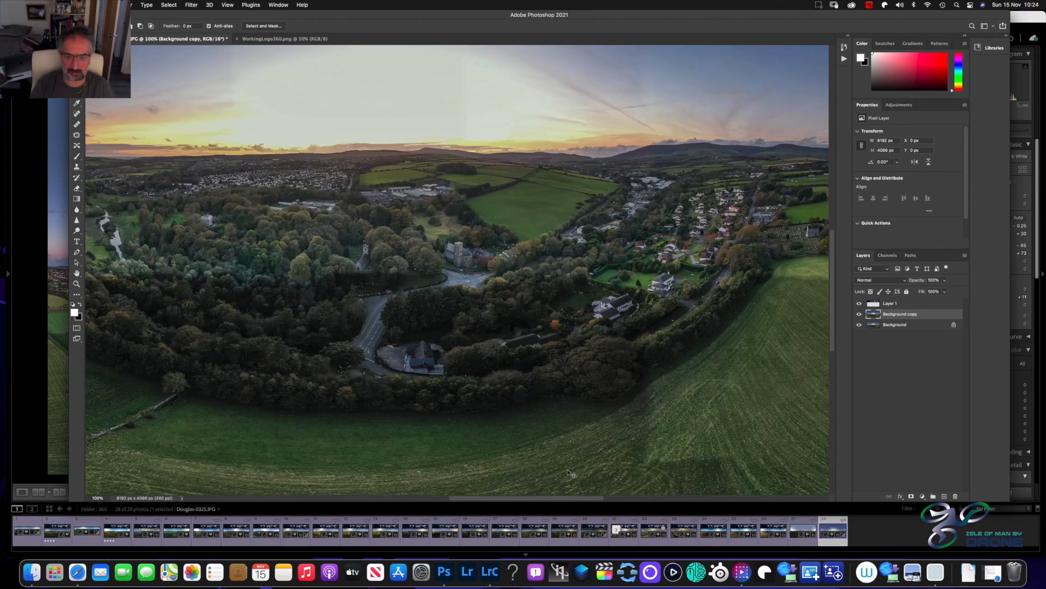
Select the filled patch beside the mini-roundabout, about 44 by 21 px, and open it in Content-Aware Fill
key("super+plus")
key("super+plus")
key("super+plus")
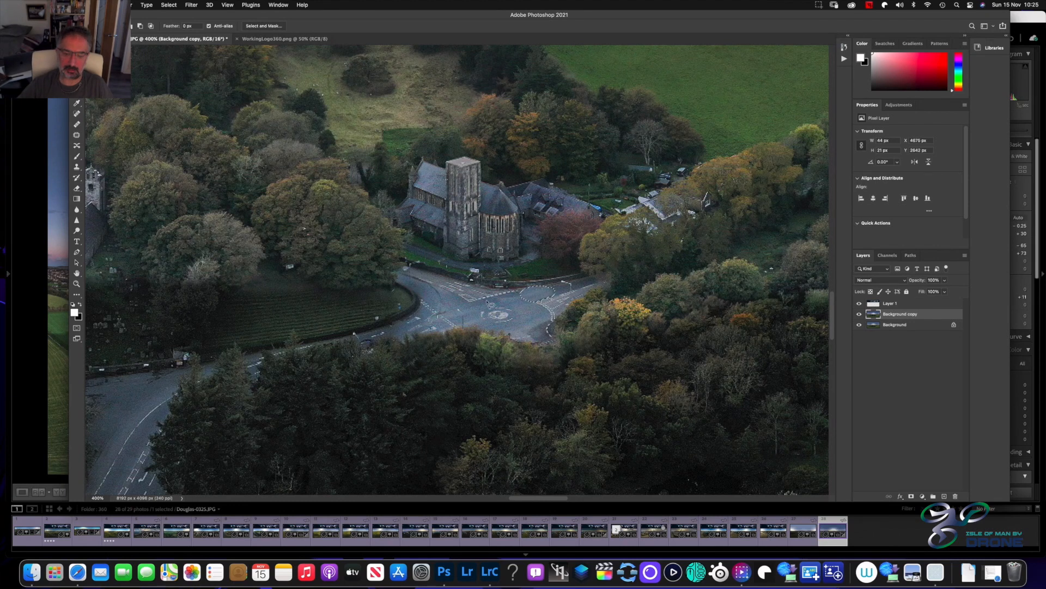
right_click(541, 288)
left_click(566, 428)
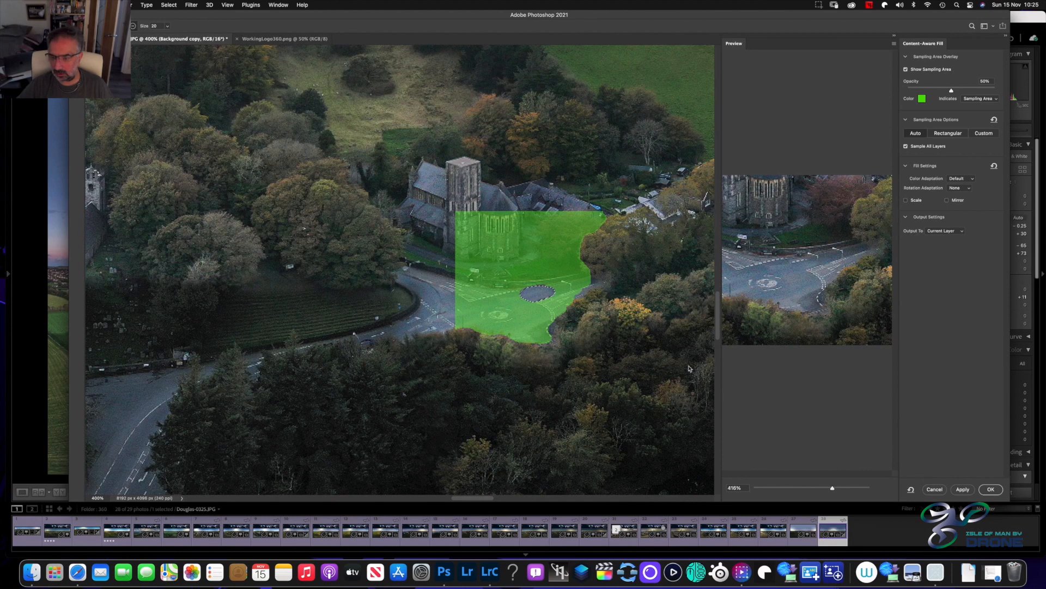
Subtract the church, verge and lower road edge from the sampling area, commit the fill over the patch and deselect
mouse_move(582, 215)
left_mouse_down()
mouse_move(606, 216)
mouse_move(458, 221)
mouse_move(586, 212)
mouse_move(457, 231)
mouse_move(591, 237)
mouse_move(459, 258)
mouse_move(546, 250)
left_mouse_up()
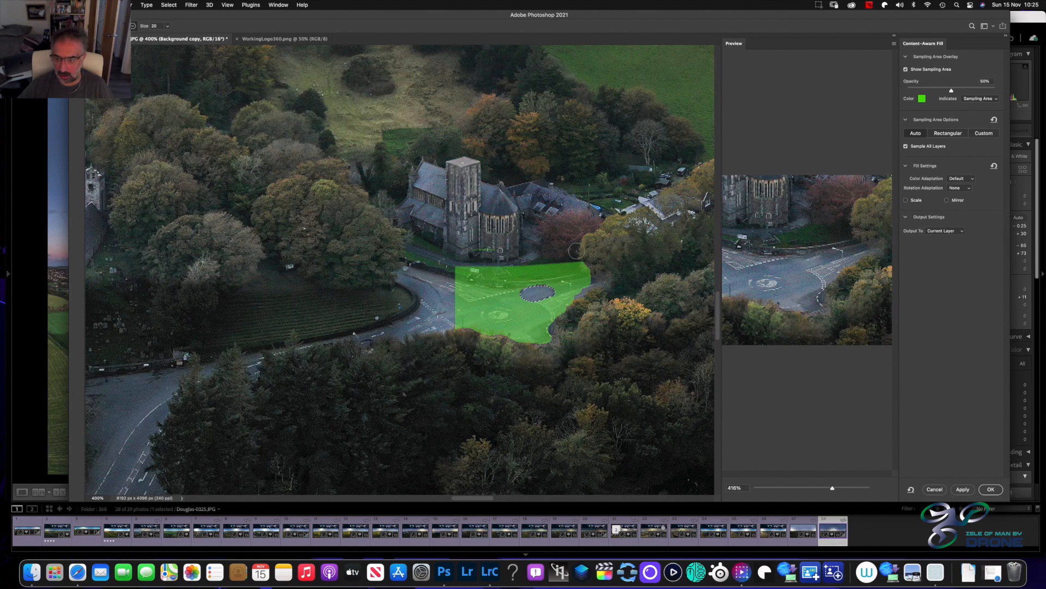
left_click_drag(582, 264, 577, 283)
mouse_move(470, 261)
left_mouse_down()
mouse_move(464, 271)
mouse_move(591, 267)
mouse_move(416, 265)
left_mouse_up()
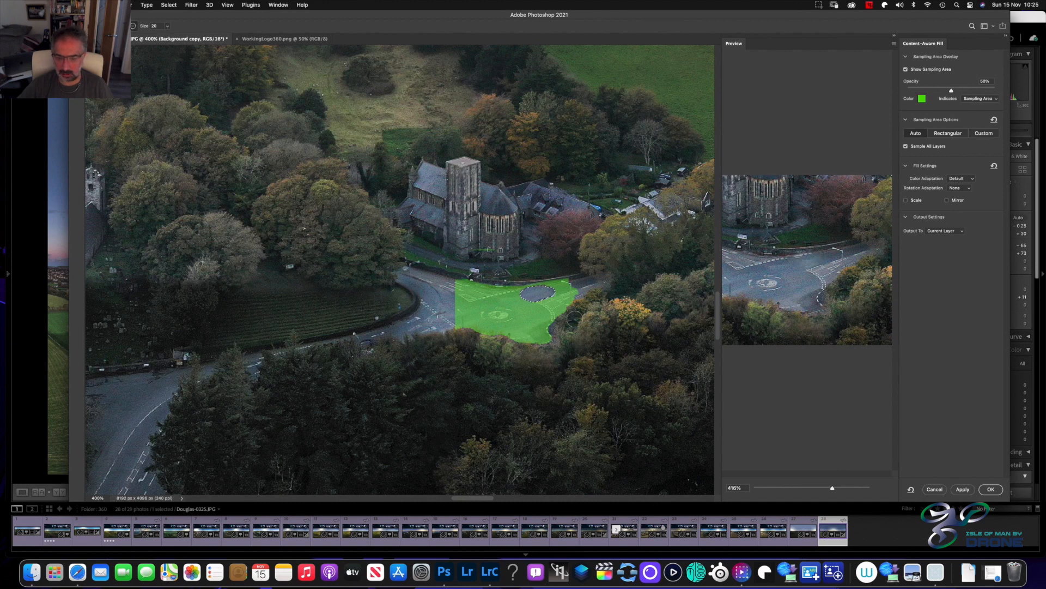
left_click_drag(574, 318, 469, 340)
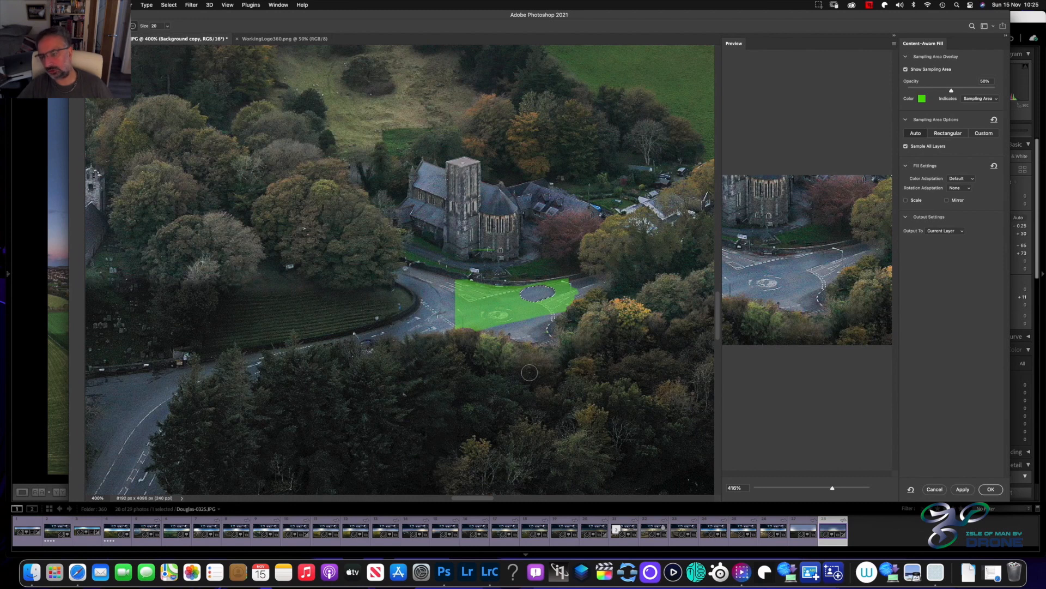
left_click(991, 489)
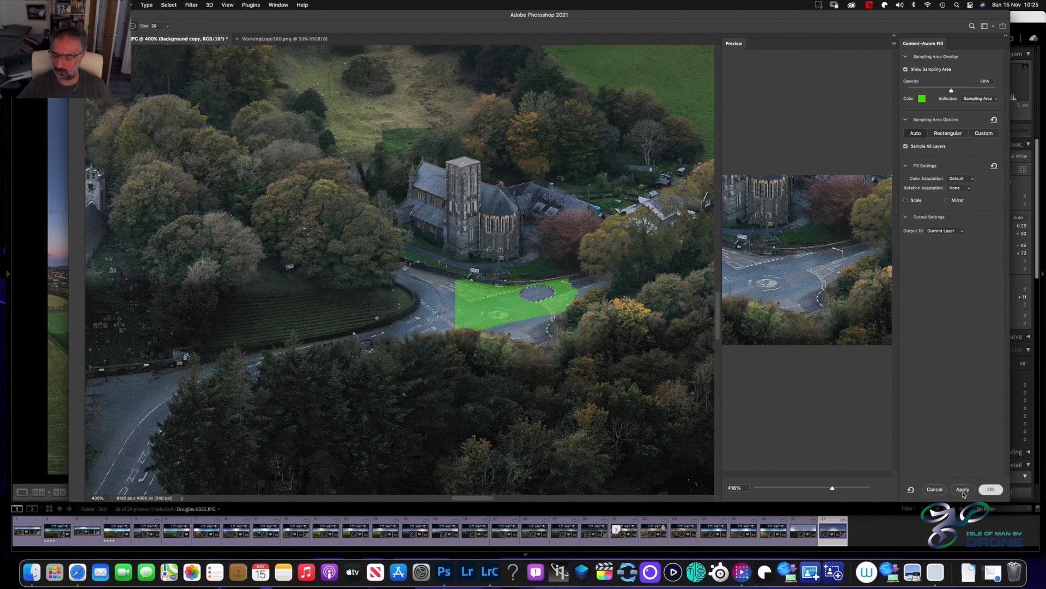
key("super+d")
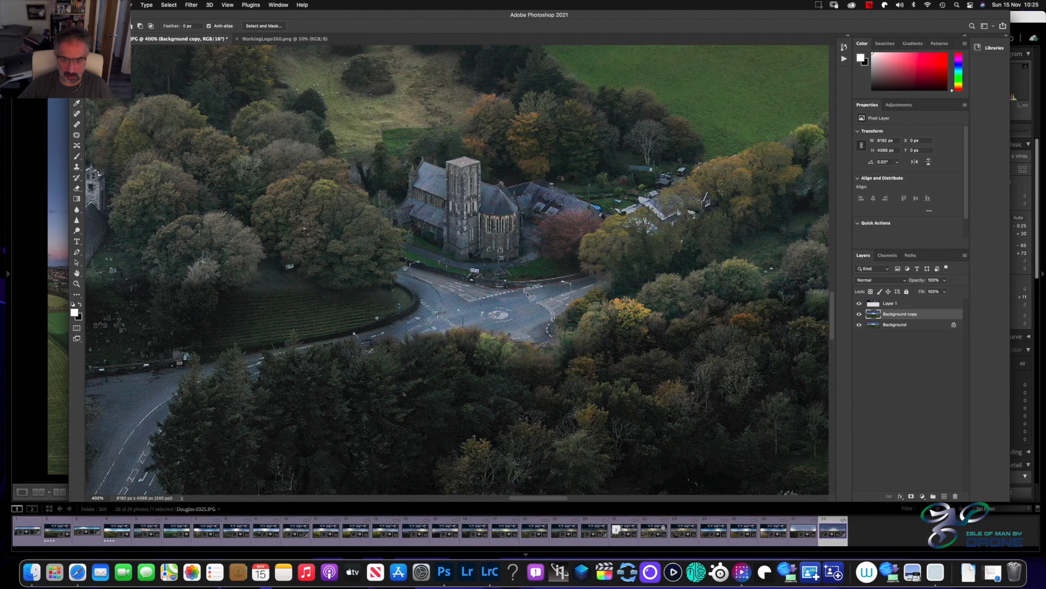
Select a small road patch about 25 by 11 px above the mini-roundabout and fill it with Content-Aware Fill's automatic sampling area
left_click_drag(540, 289, 522, 301)
right_click(534, 293)
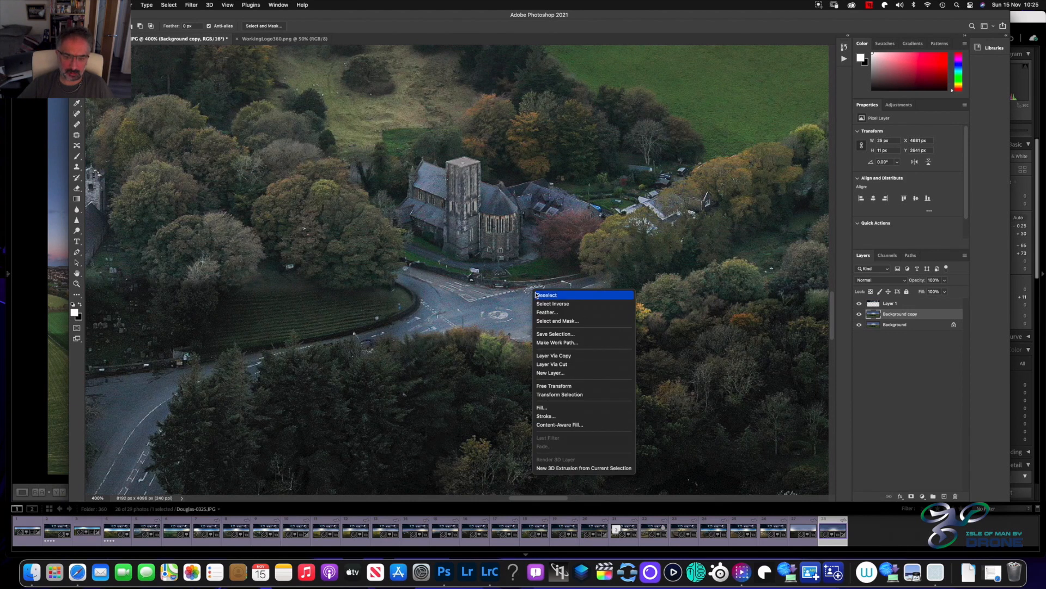
left_click(546, 427)
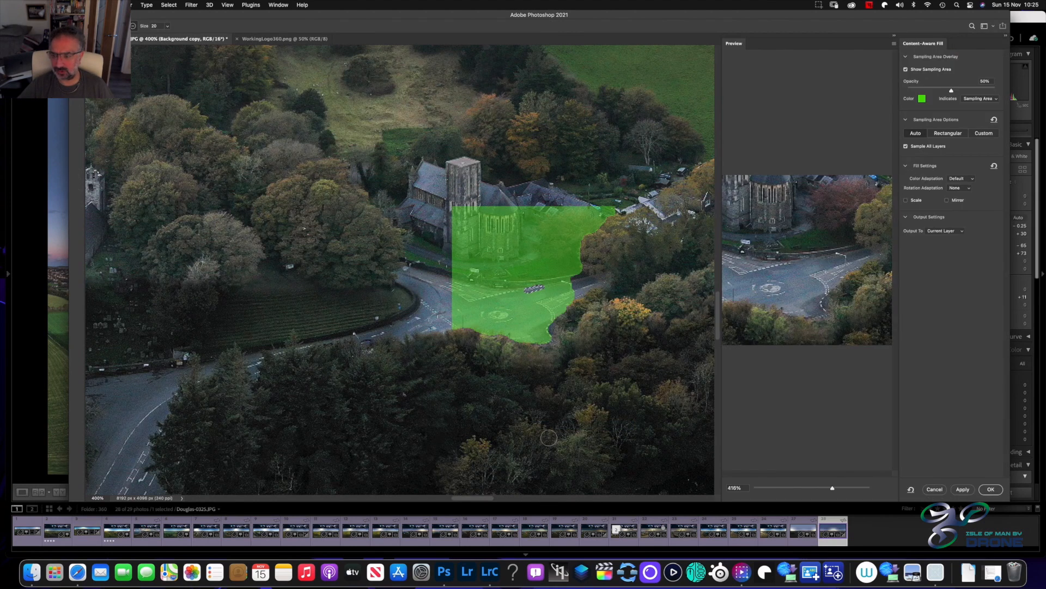
left_click(994, 493)
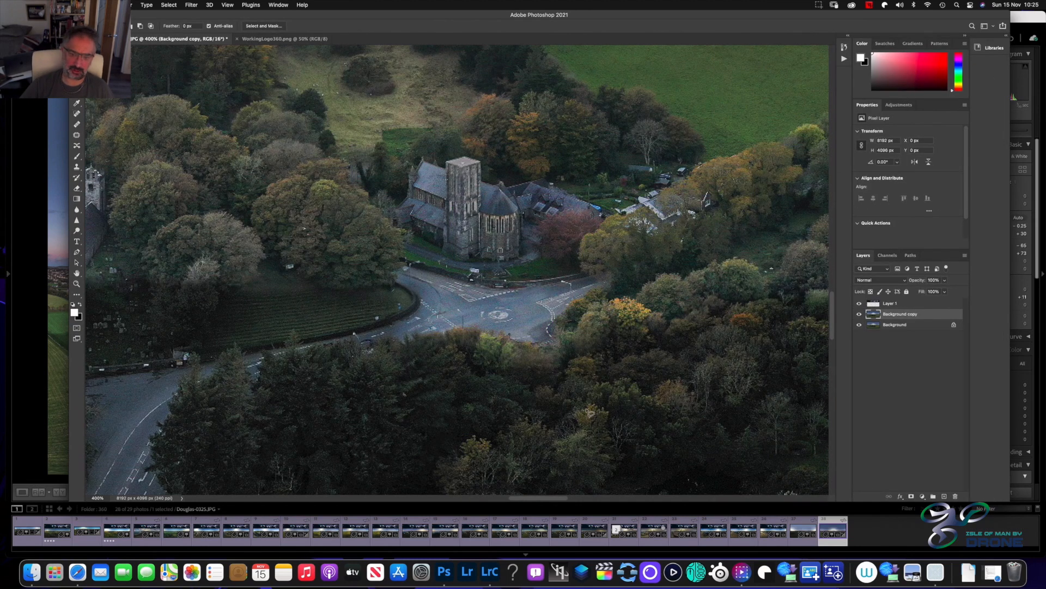
Review the retouched junction and car park at several magnifications and within the whole panorama
key("super+minus")
key("super+minus")
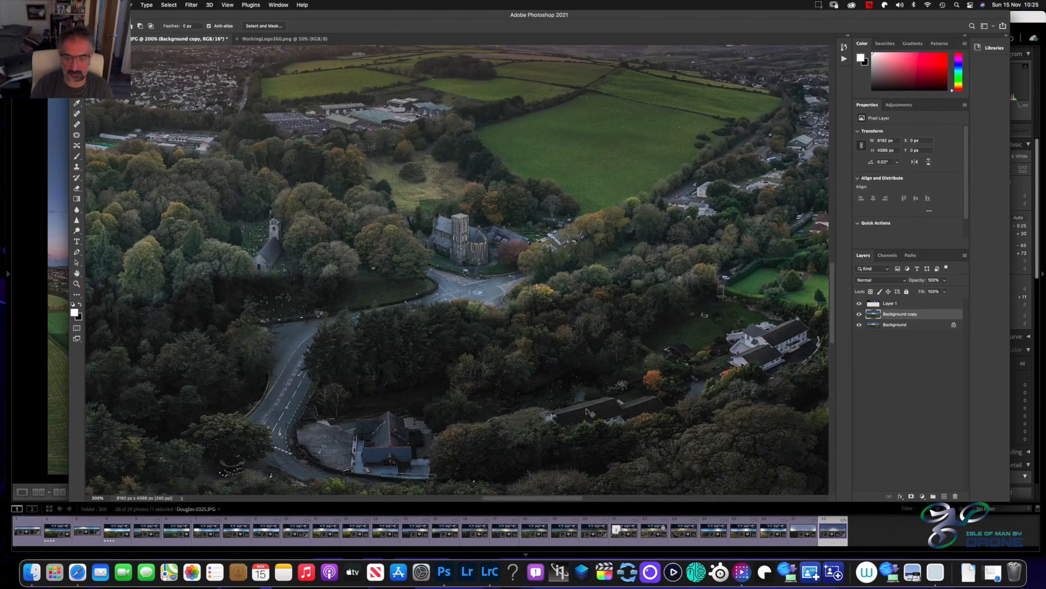
key("super+minus")
key("super+minus")
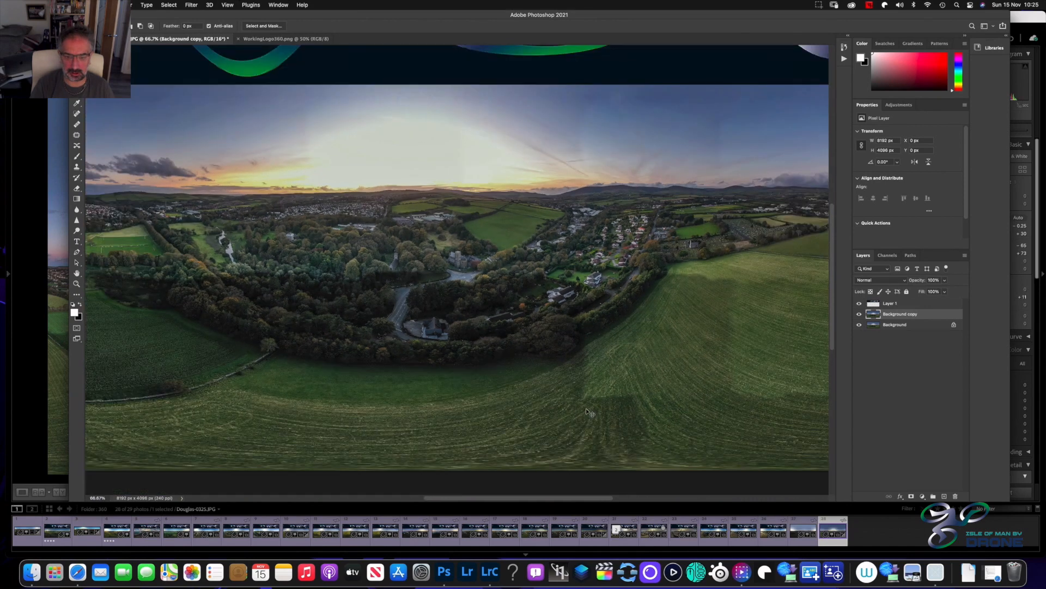
key("super+plus")
key("super+plus")
key("super+plus")
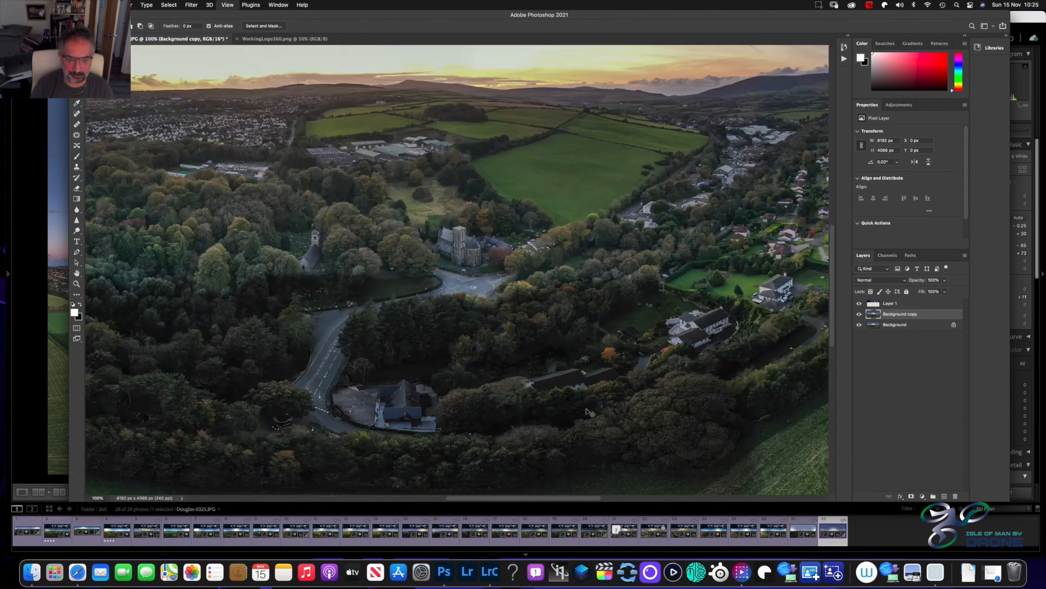
key("super+minus")
key("super+minus")
key("super+minus")
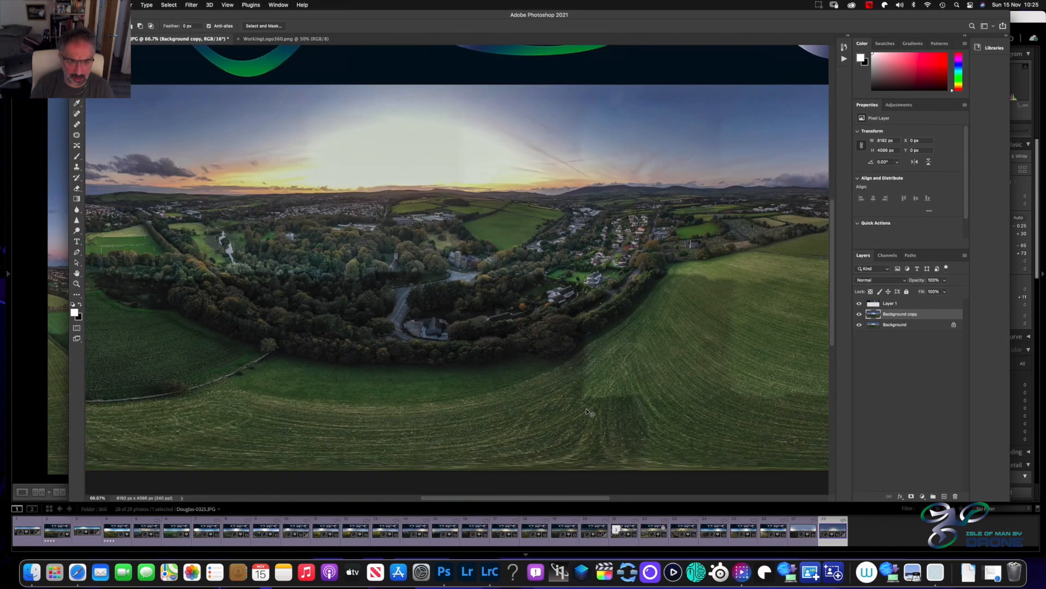
key("super+minus")
key("super+minus")
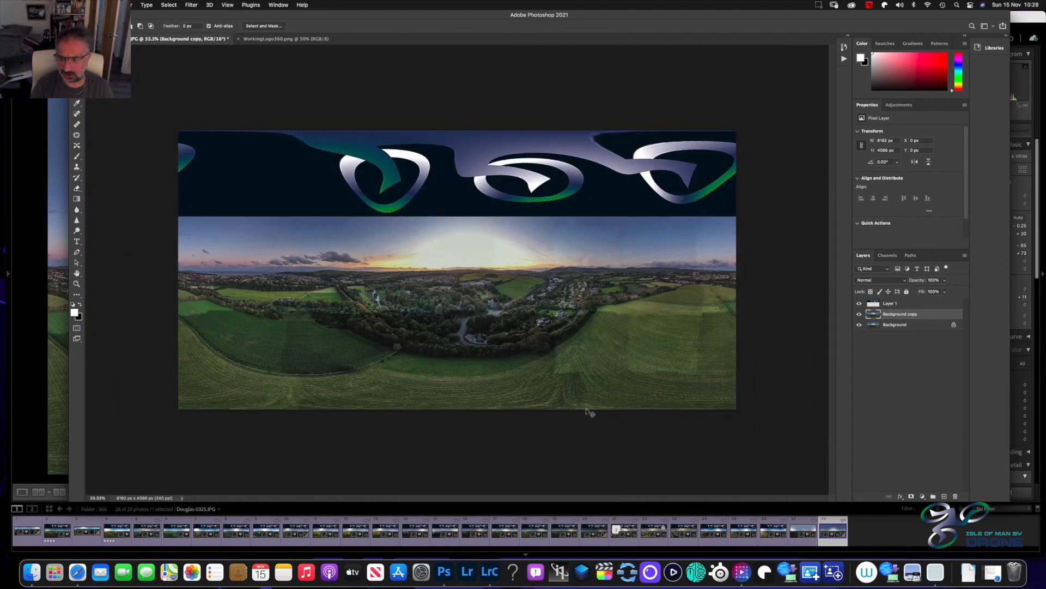
Inspect the distant housing estates, industrial units and roads below the horizon at 400% for distracting objects
key("super+plus")
key("super+plus")
key("super+plus")
key("super+plus")
key("super+plus")
key("super+plus")
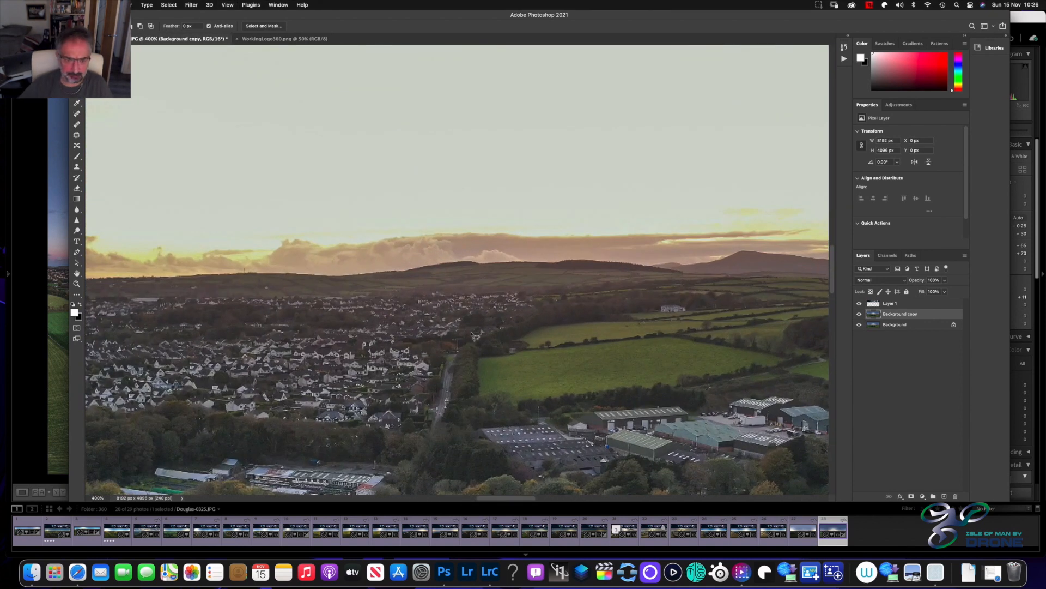
scroll(480, 344, "down", 3)
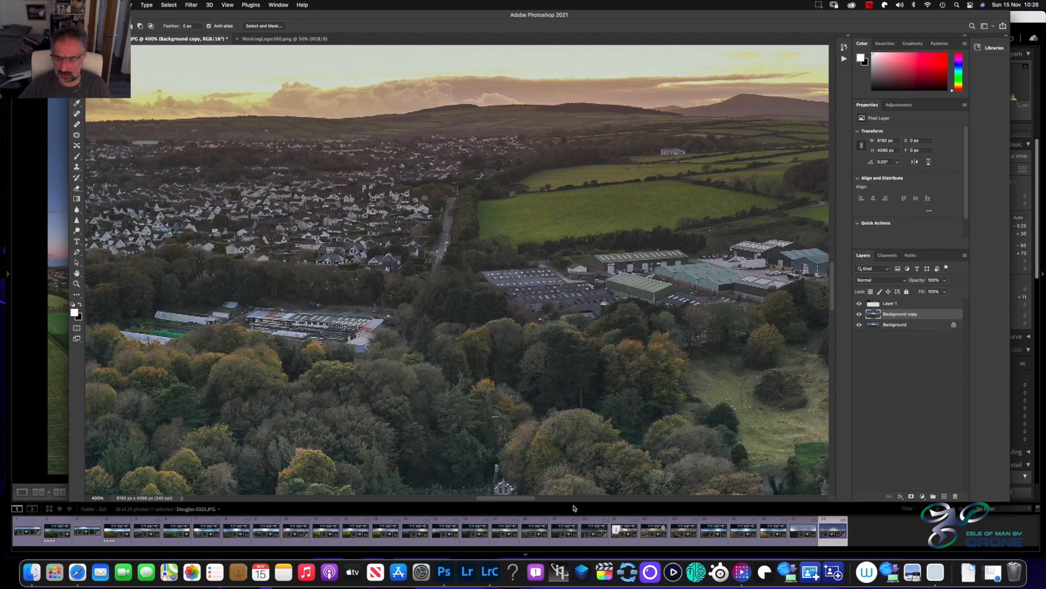
left_click_drag(505, 498, 590, 496)
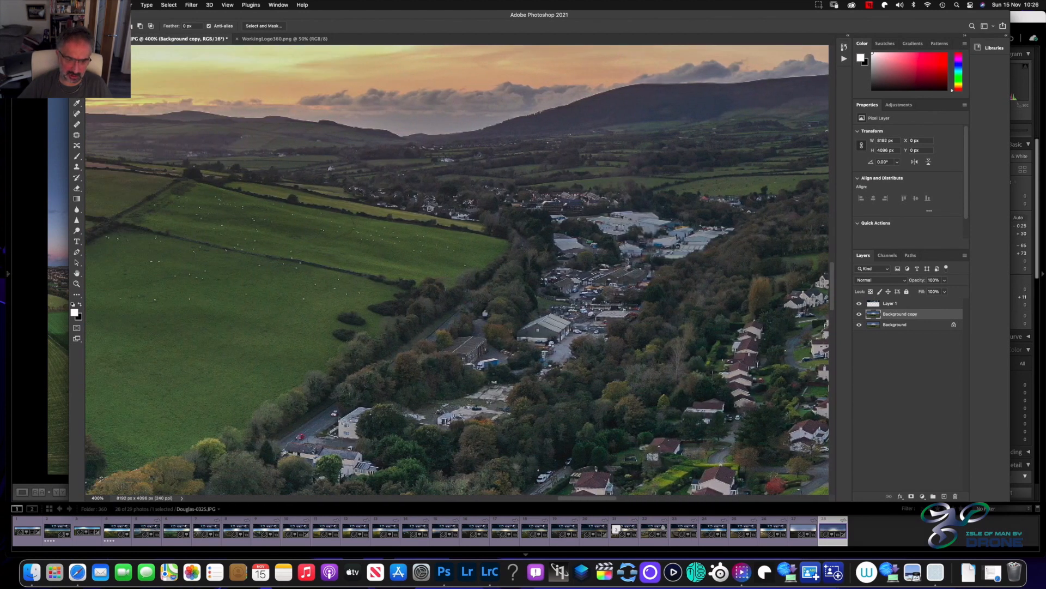
left_click_drag(582, 500, 605, 484)
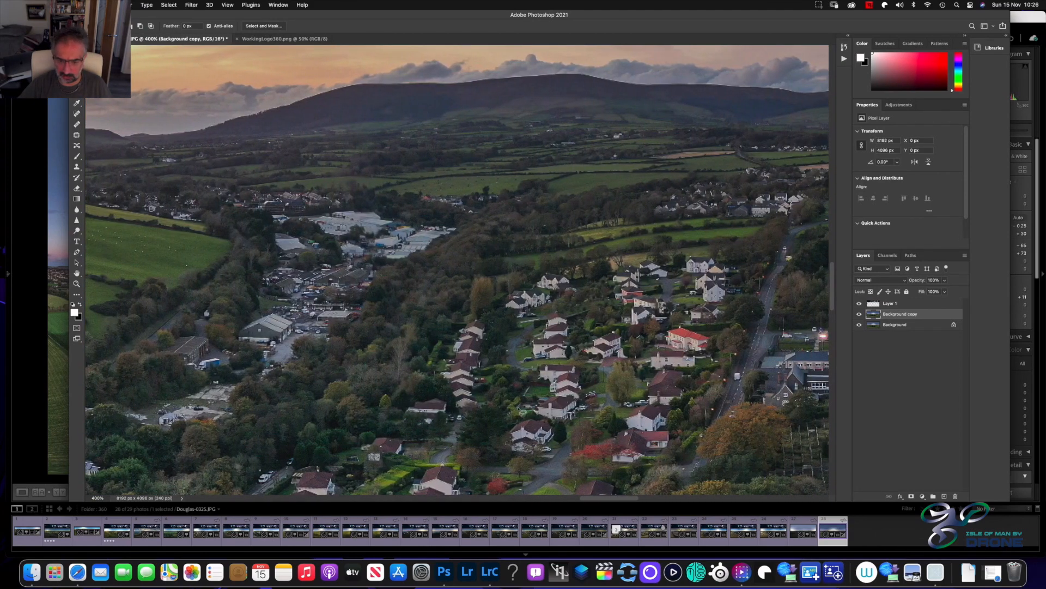
Examine the houses, gardens and wooded roadside below the distant estates at 400% for areas needing retouching
scroll(523, 412, "down", 2)
scroll(523, 411, "down", 5)
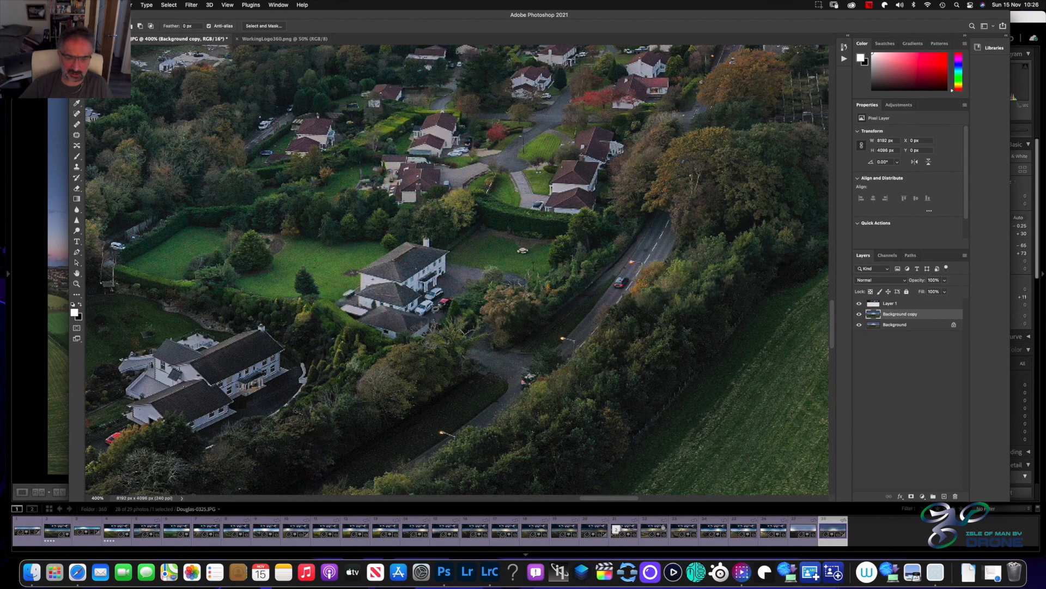
scroll(372, 338, "down", 2)
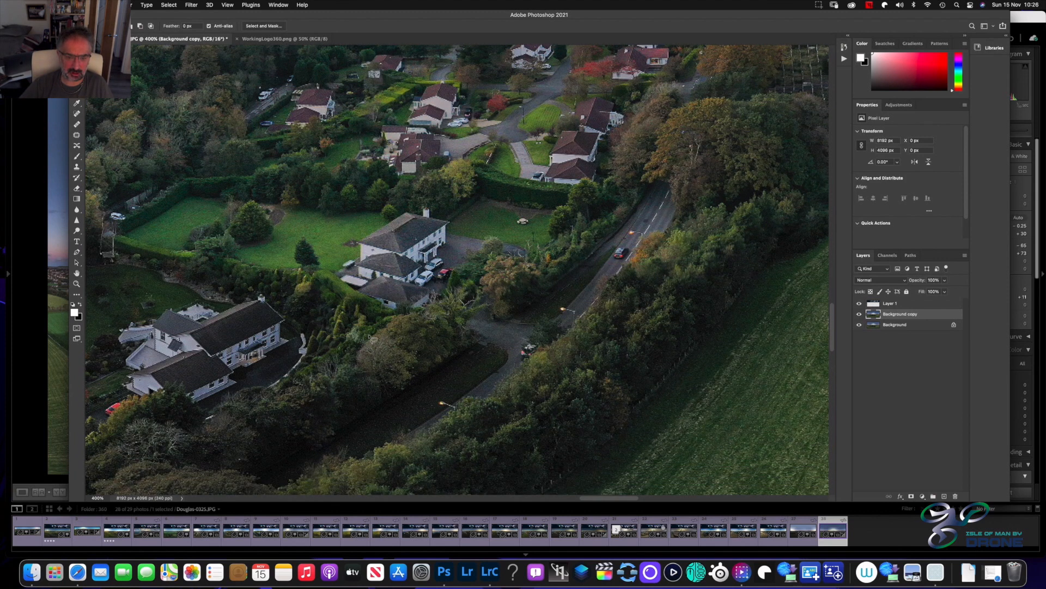
scroll(372, 338, "down", 8)
left_click_drag(252, 292, 283, 294)
key("Return")
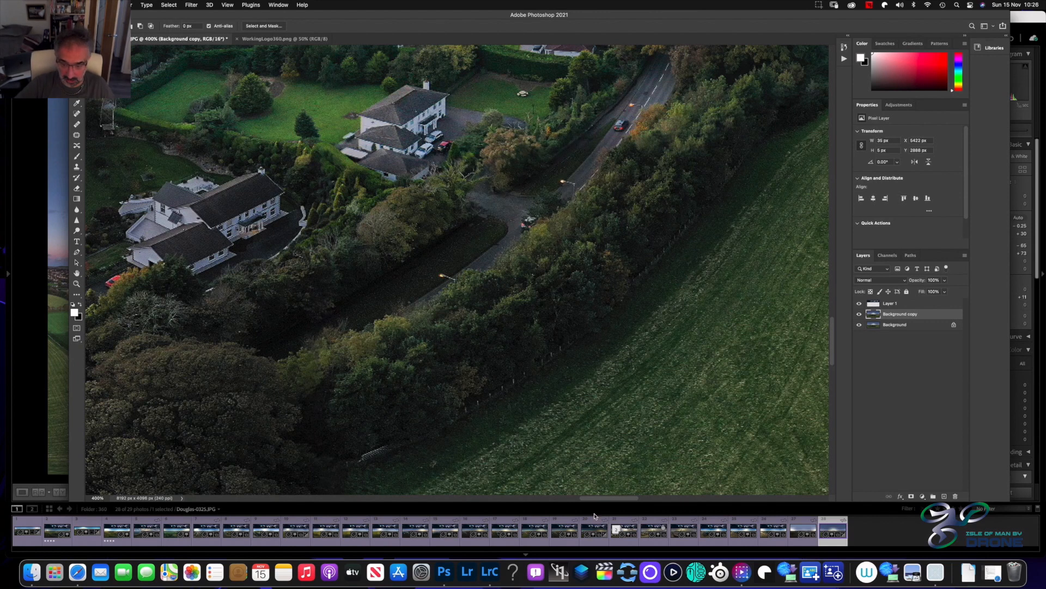
mouse_move(603, 502)
left_mouse_down()
mouse_move(527, 508)
mouse_move(584, 506)
left_mouse_up()
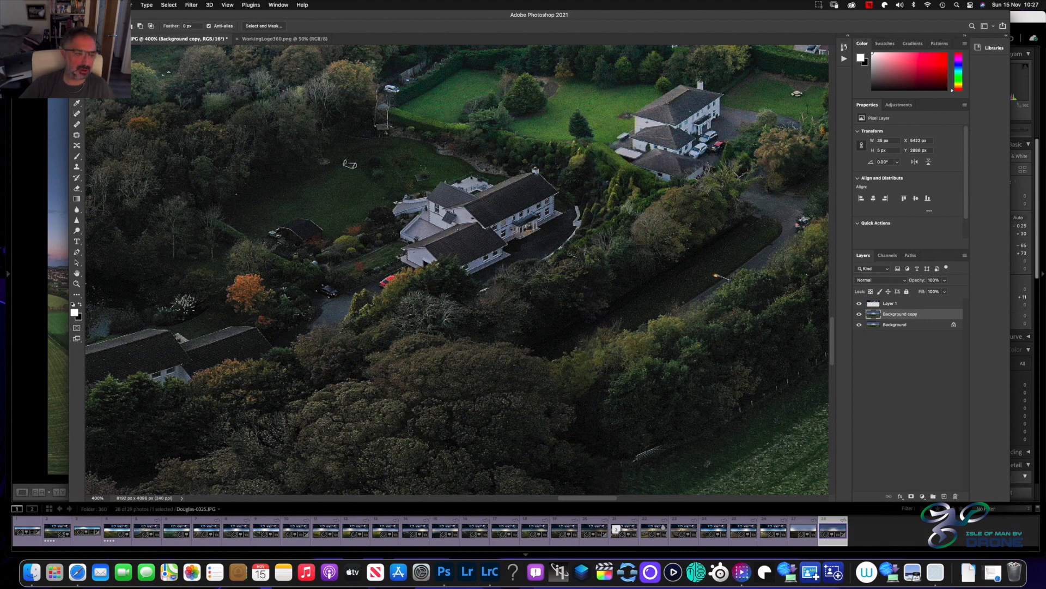
Outline the secluded white house and its garden, about 458 by 215 px, apply a 1.0 px Gaussian Blur and deselect
mouse_move(464, 153)
left_mouse_down()
mouse_move(315, 137)
mouse_move(216, 202)
mouse_move(212, 228)
mouse_move(426, 308)
mouse_move(515, 298)
mouse_move(574, 237)
mouse_move(570, 189)
mouse_move(461, 173)
left_mouse_up()
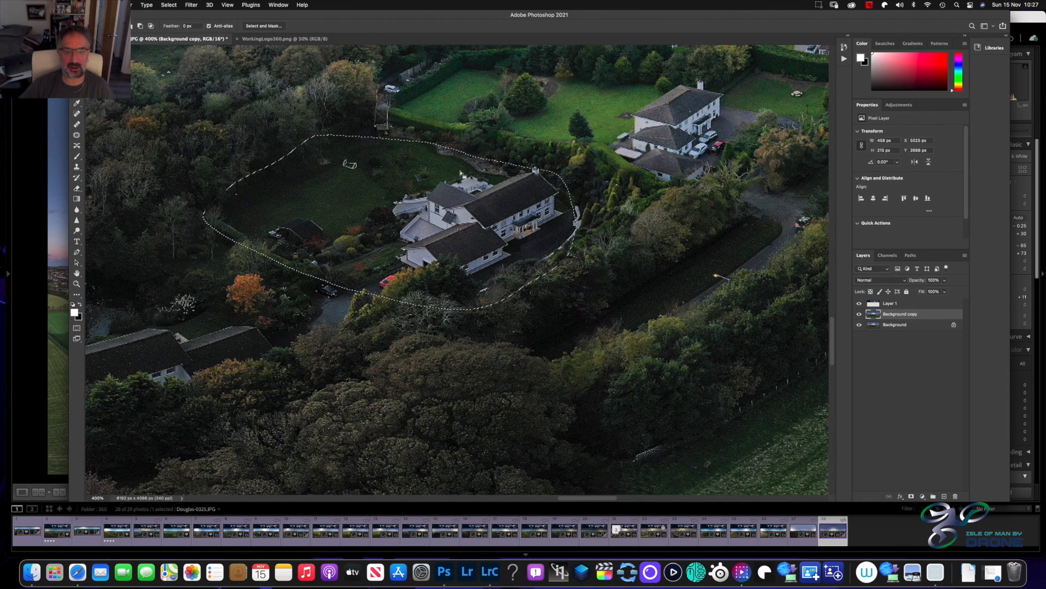
left_click(193, 6)
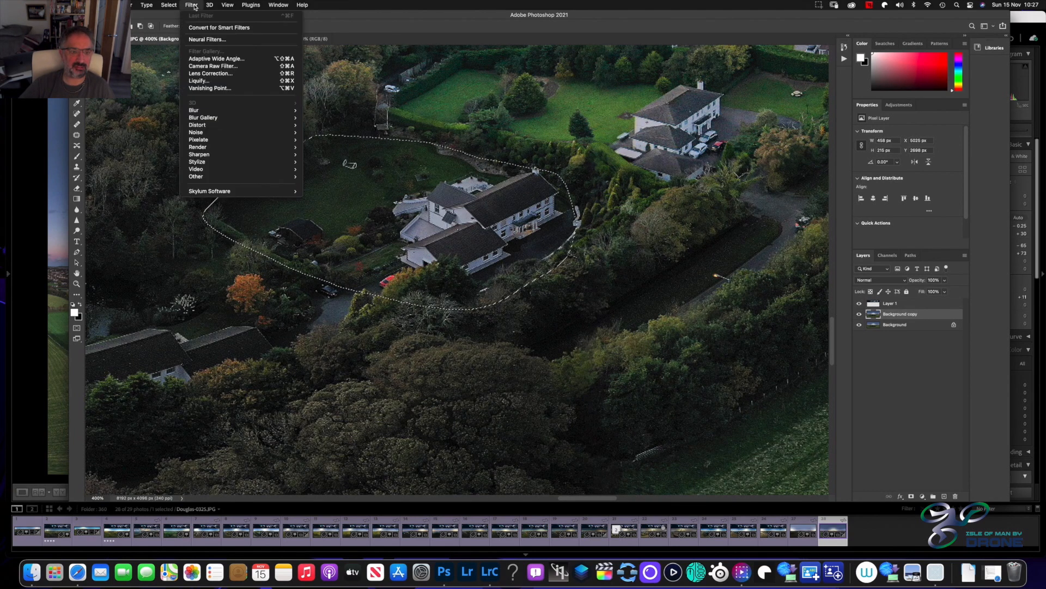
mouse_move(213, 122)
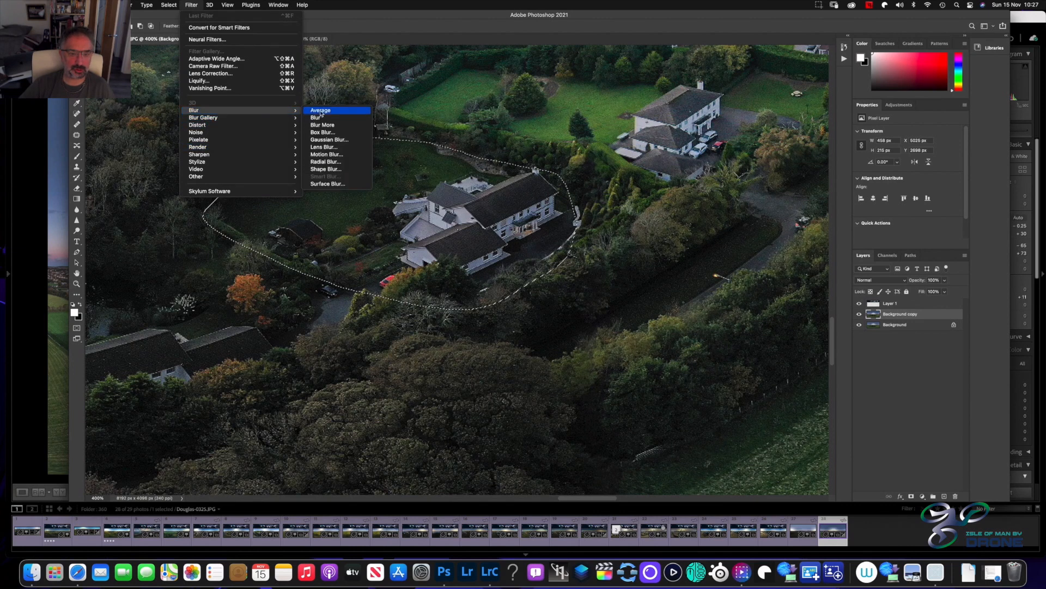
left_click(330, 140)
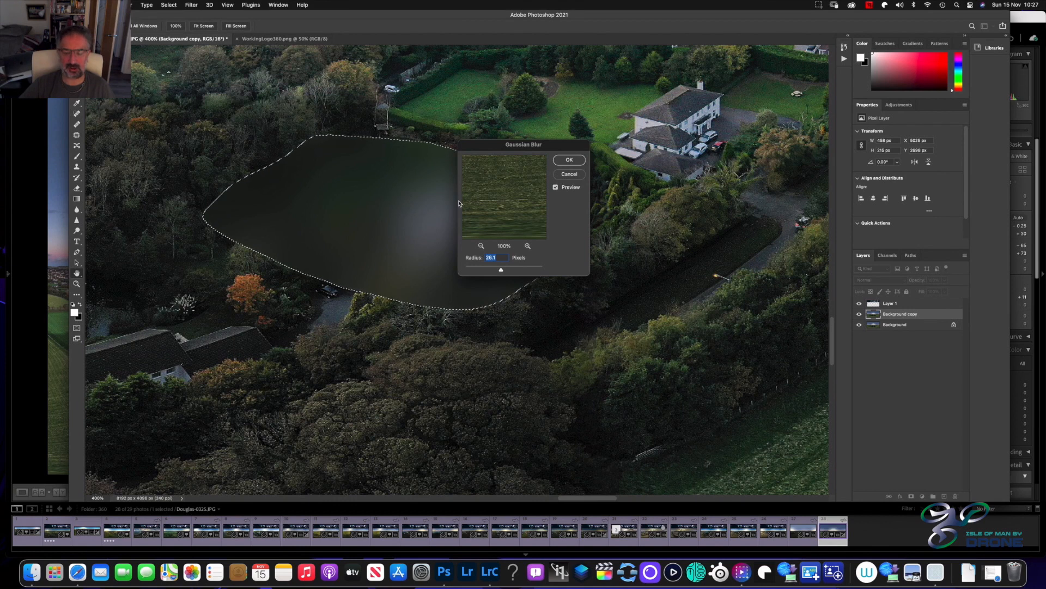
left_click_drag(500, 270, 496, 271)
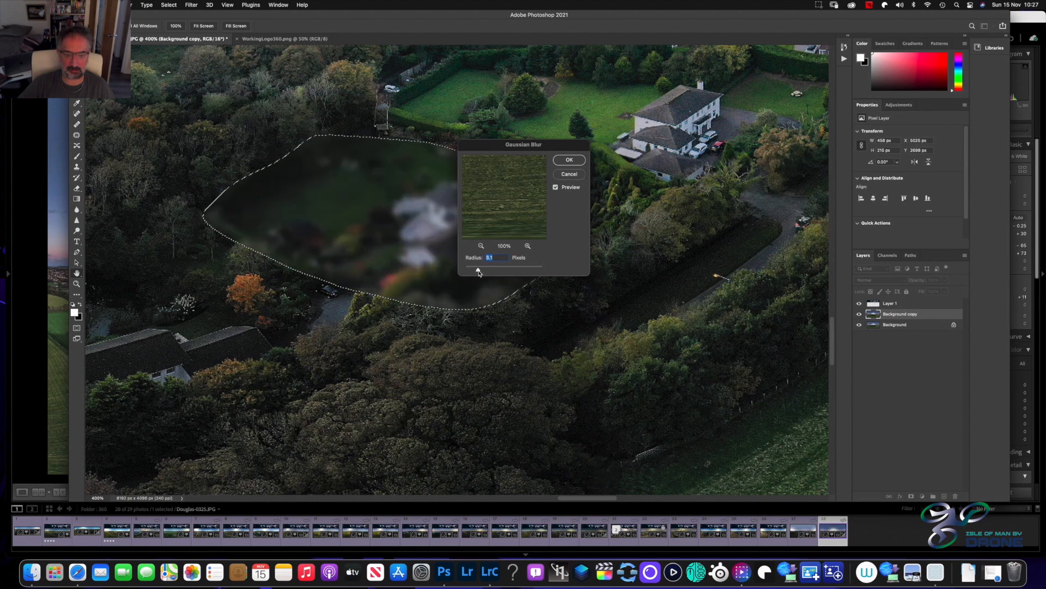
left_click_drag(473, 273, 471, 274)
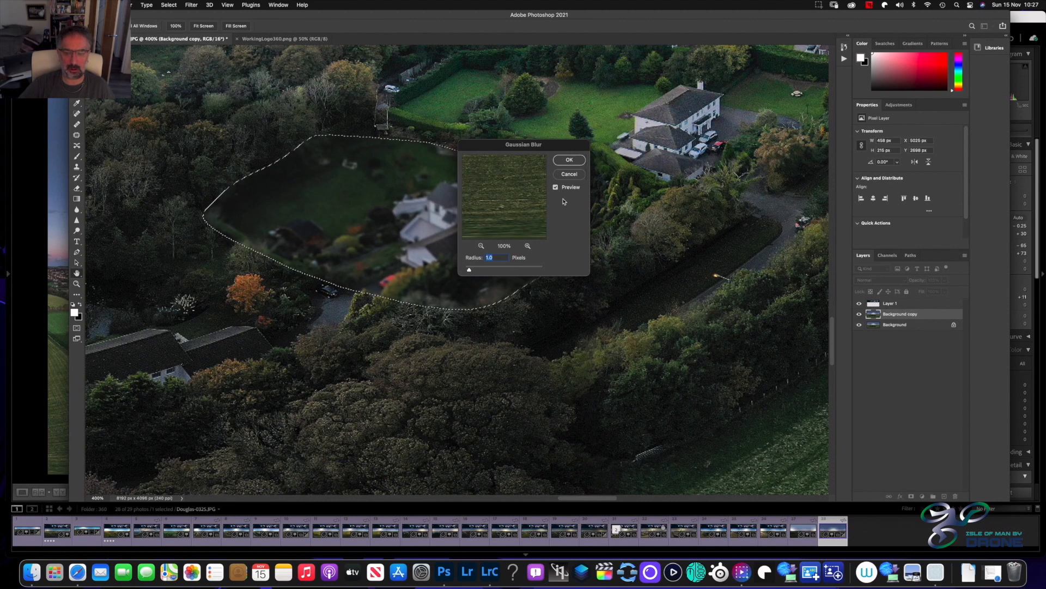
left_click(569, 160)
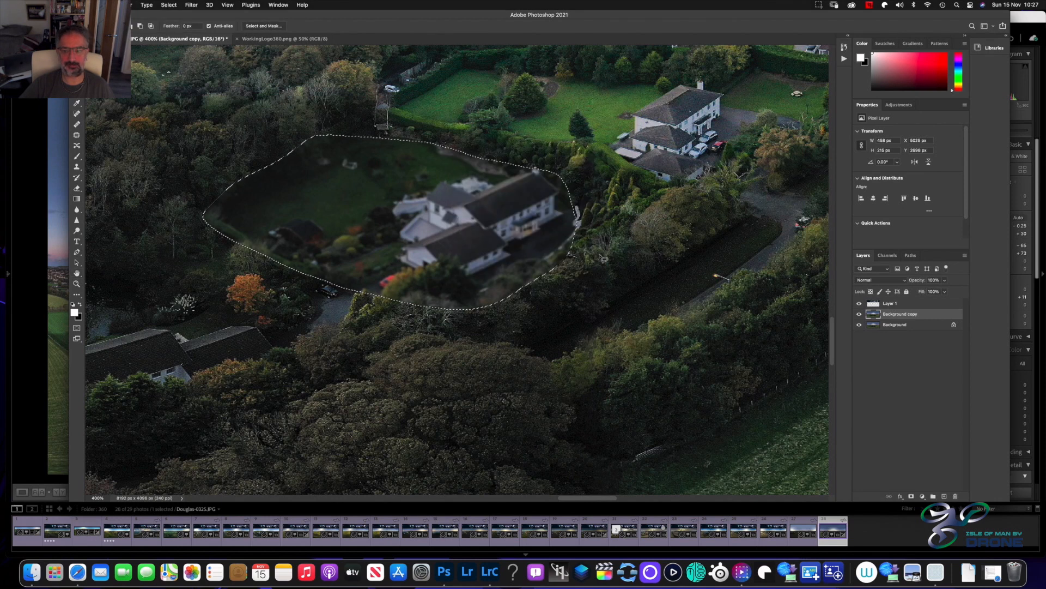
key("super+d")
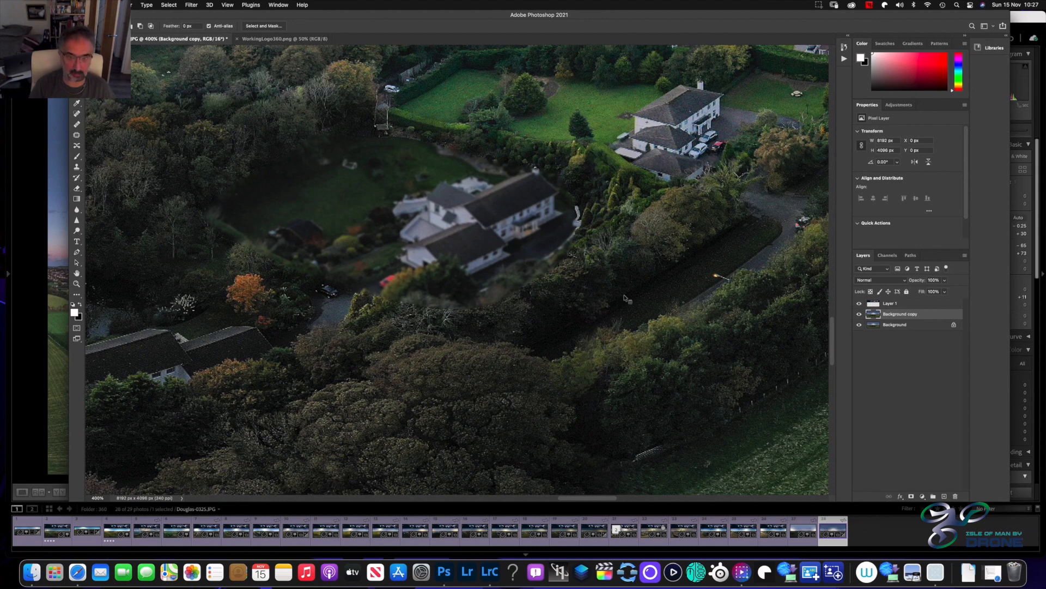
Check how the blurred house and garden blend in at 200% and 100% and within the whole panorama
key("super+minus")
key("super+minus")
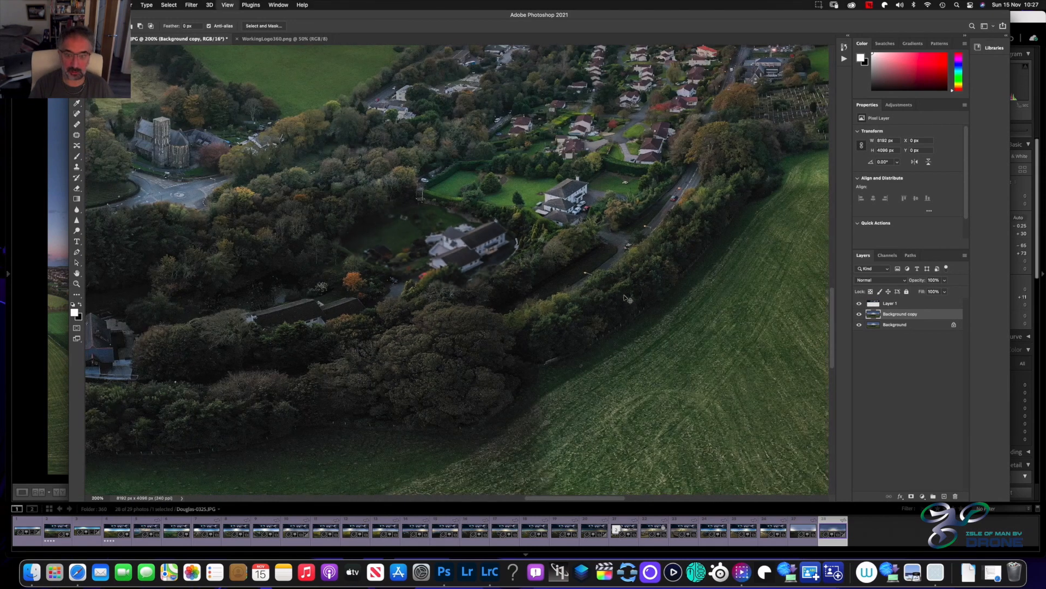
key("super+minus")
key("super+minus")
key("super+plus")
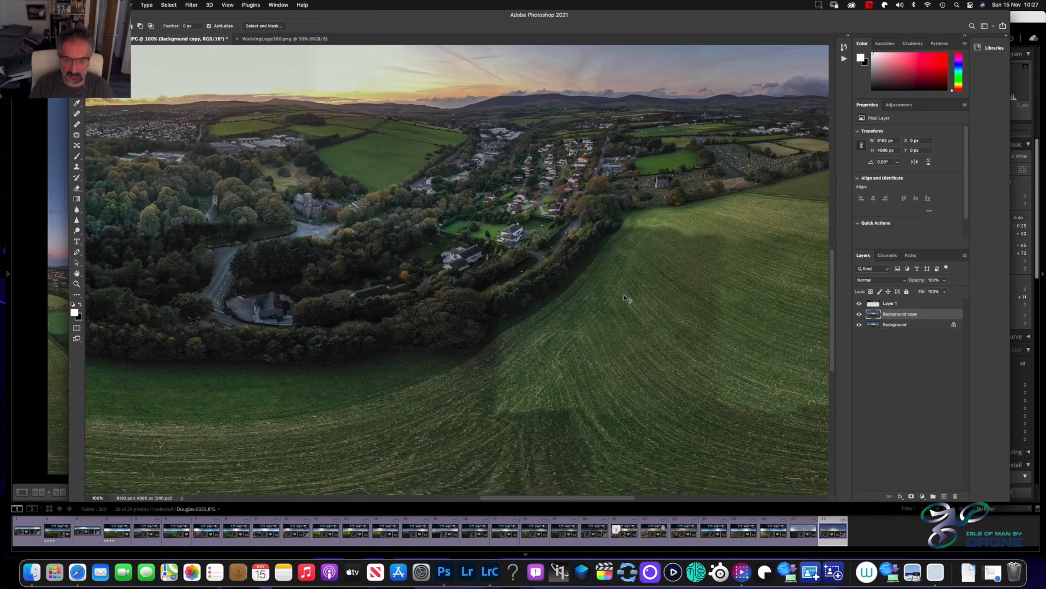
key("super+plus")
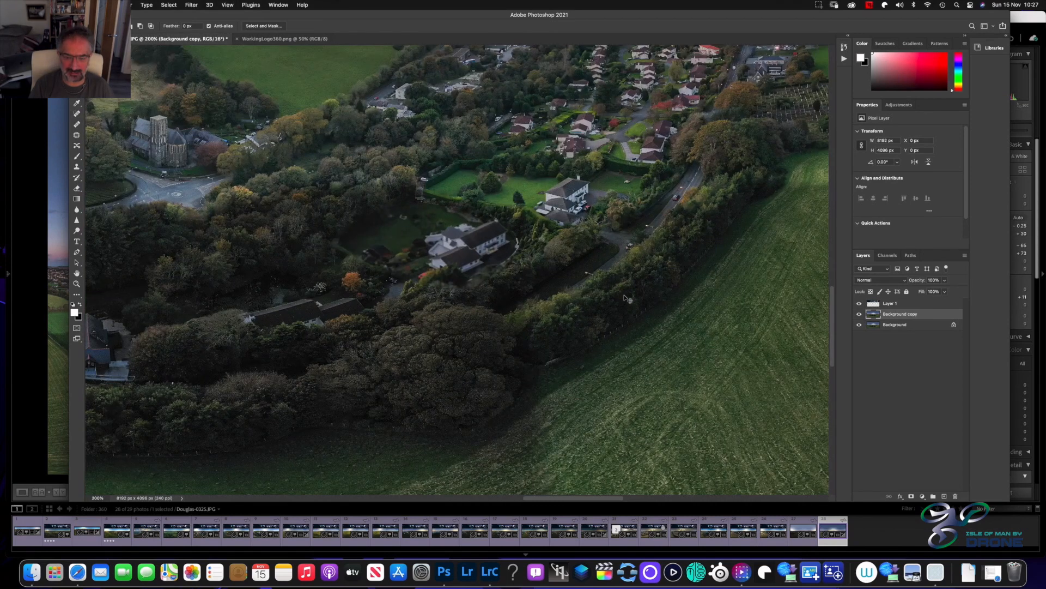
key("super+minus")
key("super+minus")
key("super+minus")
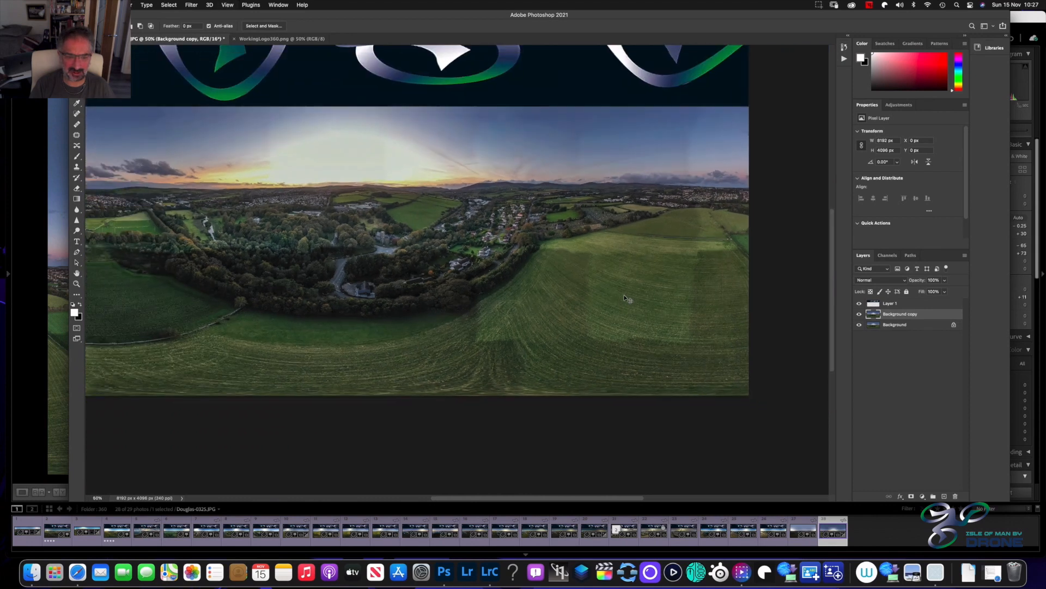
key("super+minus")
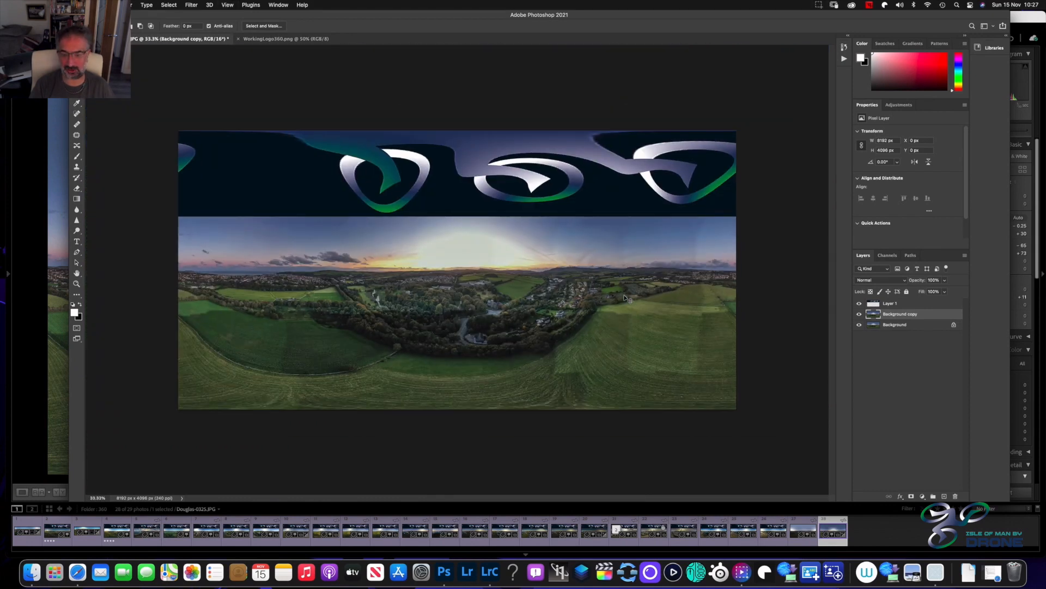
Recheck the blurred property against the surrounding trees and field at 100% and 200%
key("super+plus")
key("super+plus")
key("super+plus")
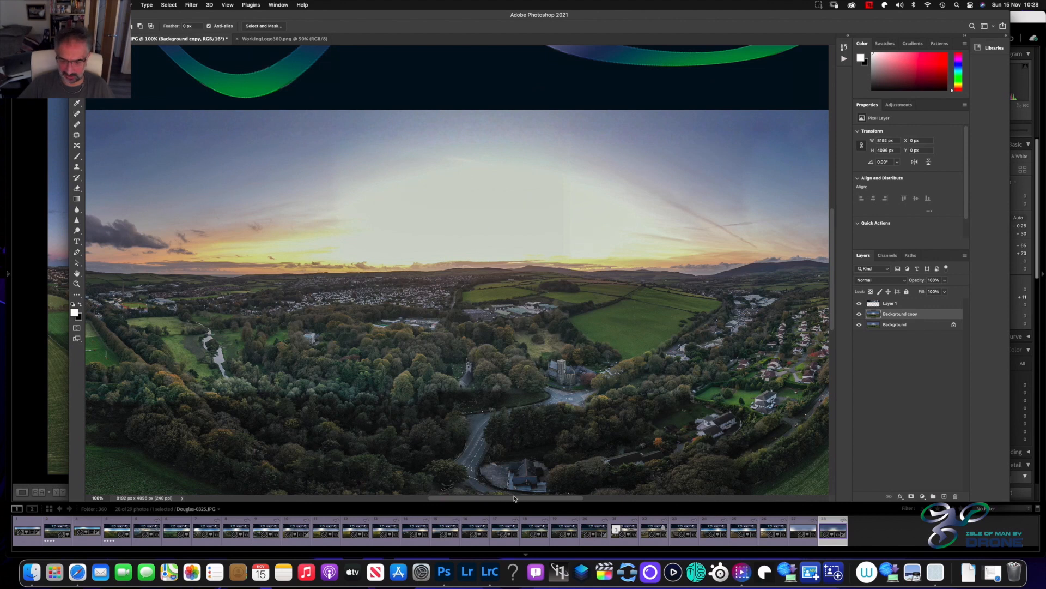
scroll(521, 403, "right", 5)
scroll(493, 413, "down", 2)
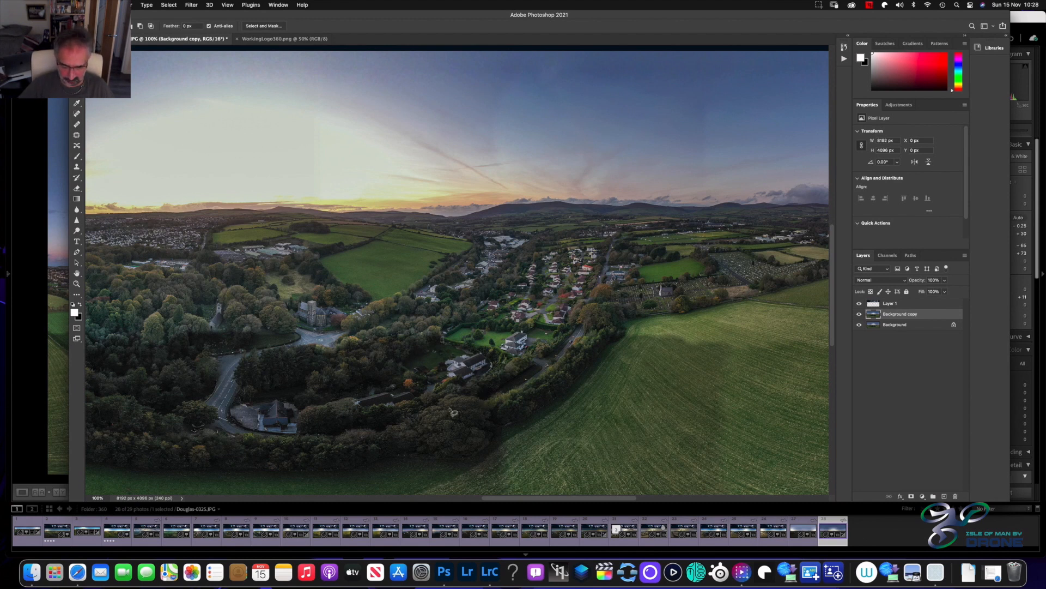
key("super+plus")
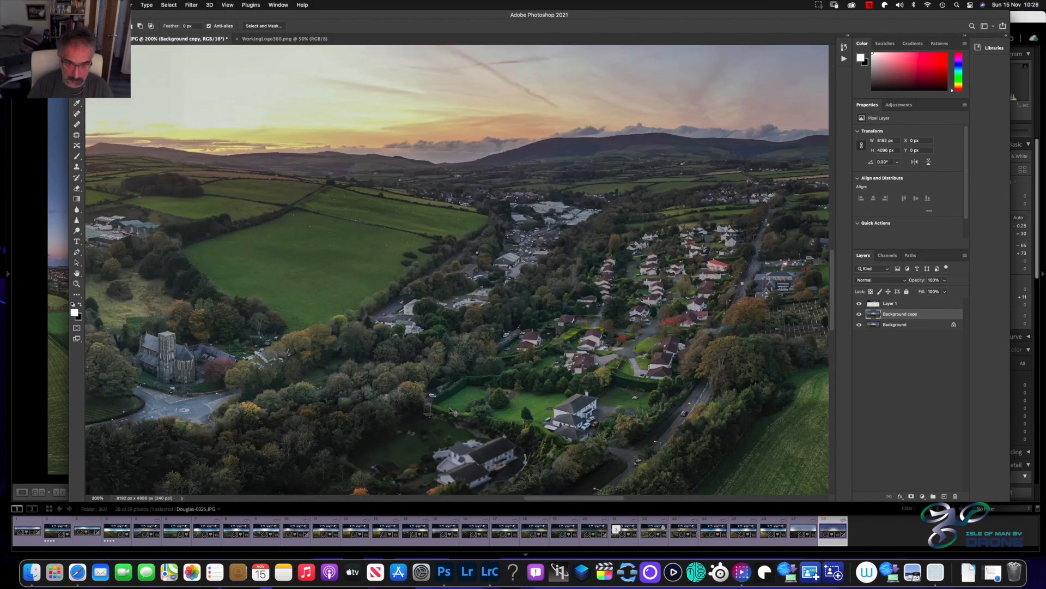
scroll(452, 411, "down", 10)
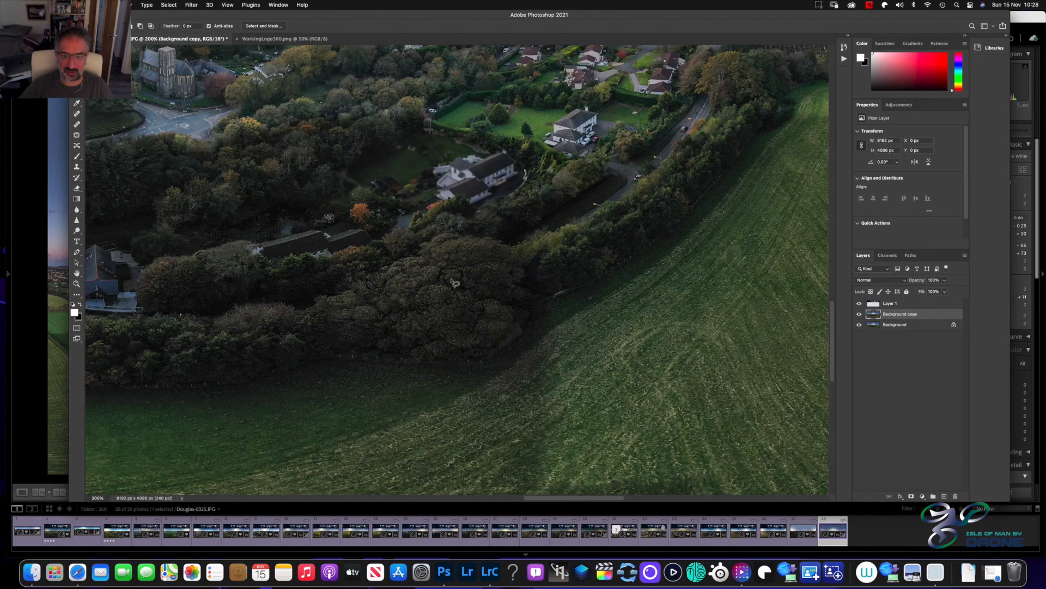
scroll(455, 230, "up", 1)
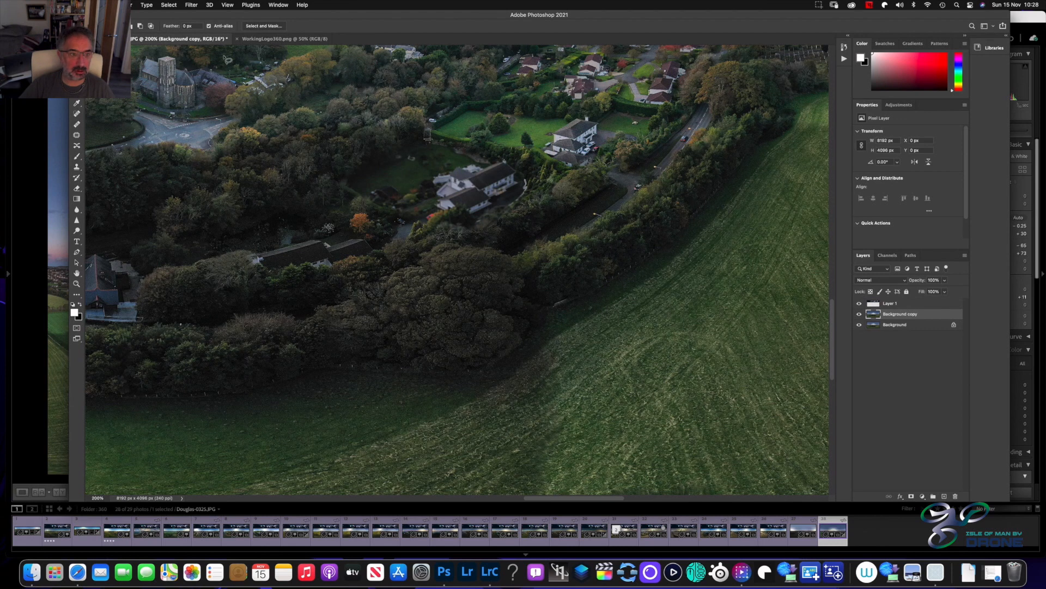
Undo the Gaussian Blur on the white house and garden and clear the selection
key("super+z")
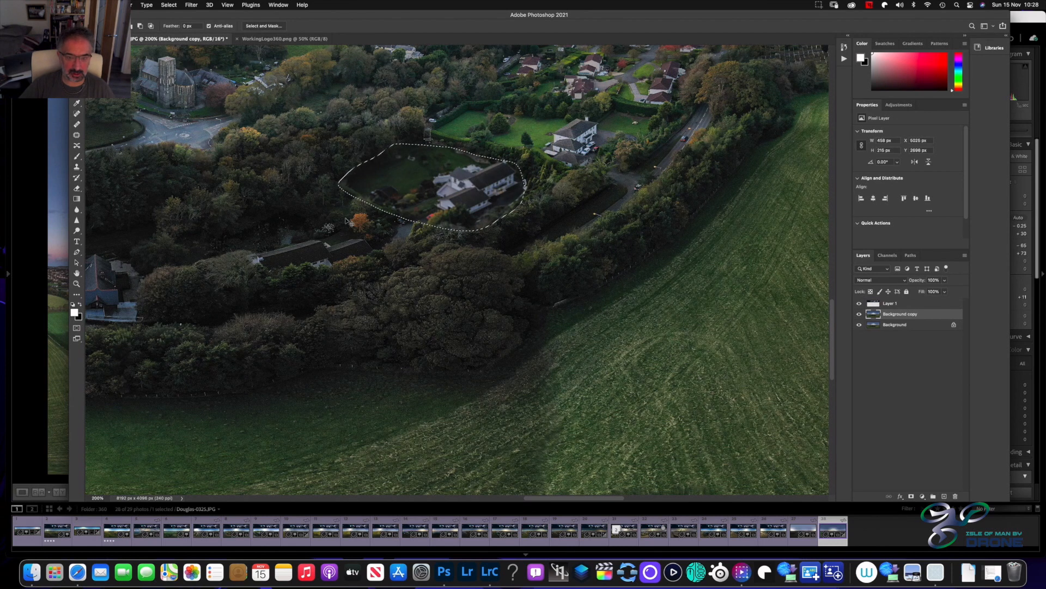
key("super+z")
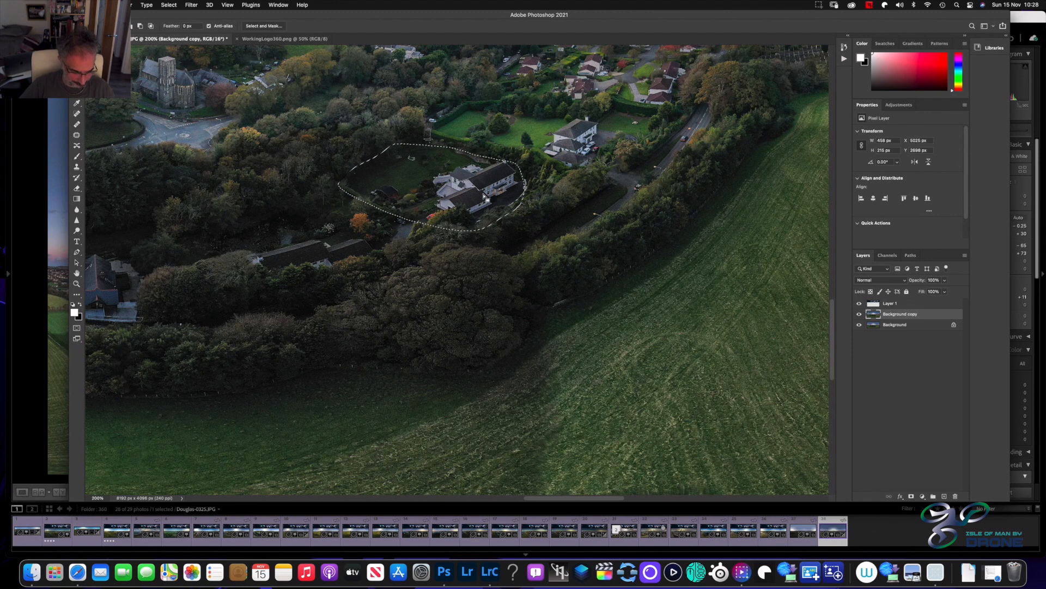
left_click(484, 268)
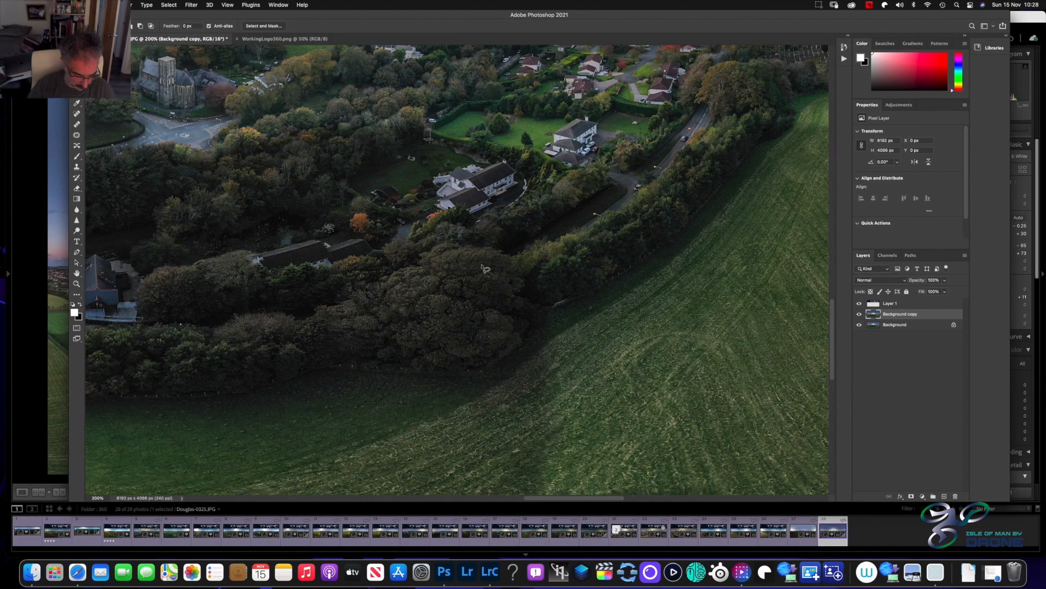
Inspect the white house, drive and garden at up to 700%, then review the entire panorama with its sky logo
scroll(484, 269, "up", 5)
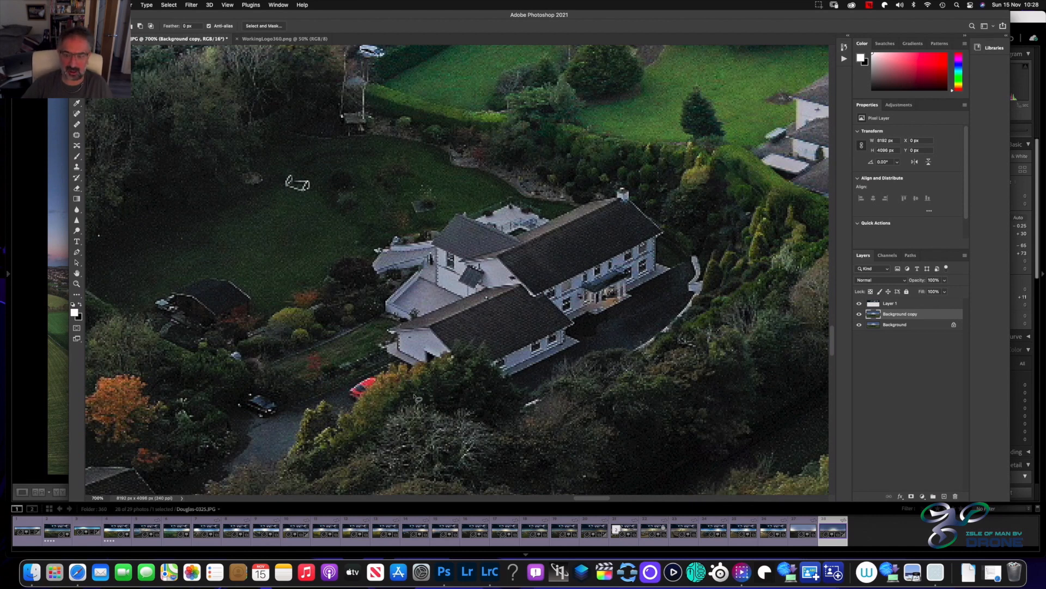
key("super+minus")
key("super+minus")
key("super+minus")
key("super+minus")
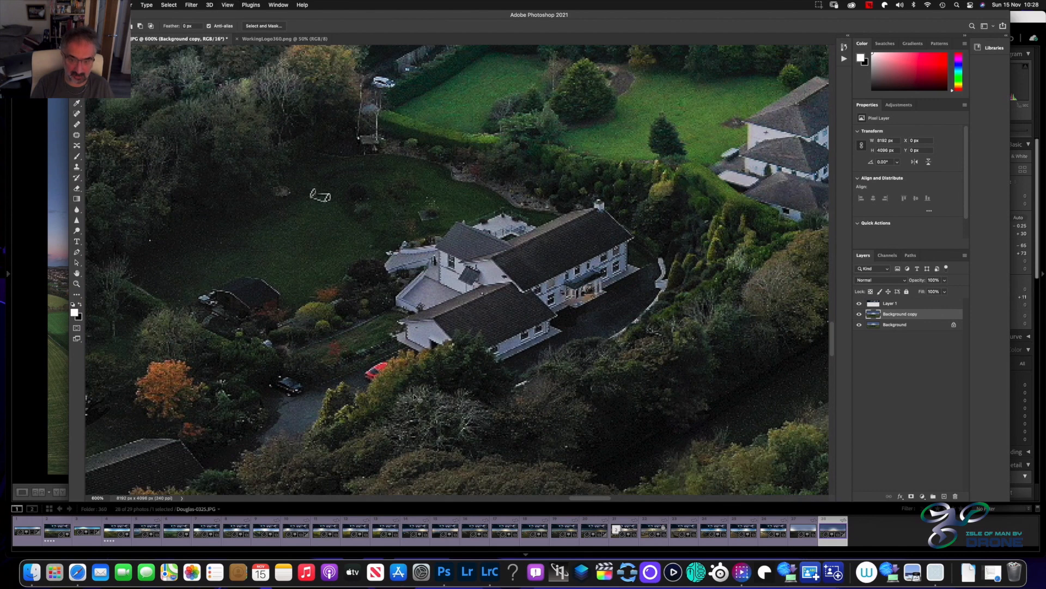
key("super+minus")
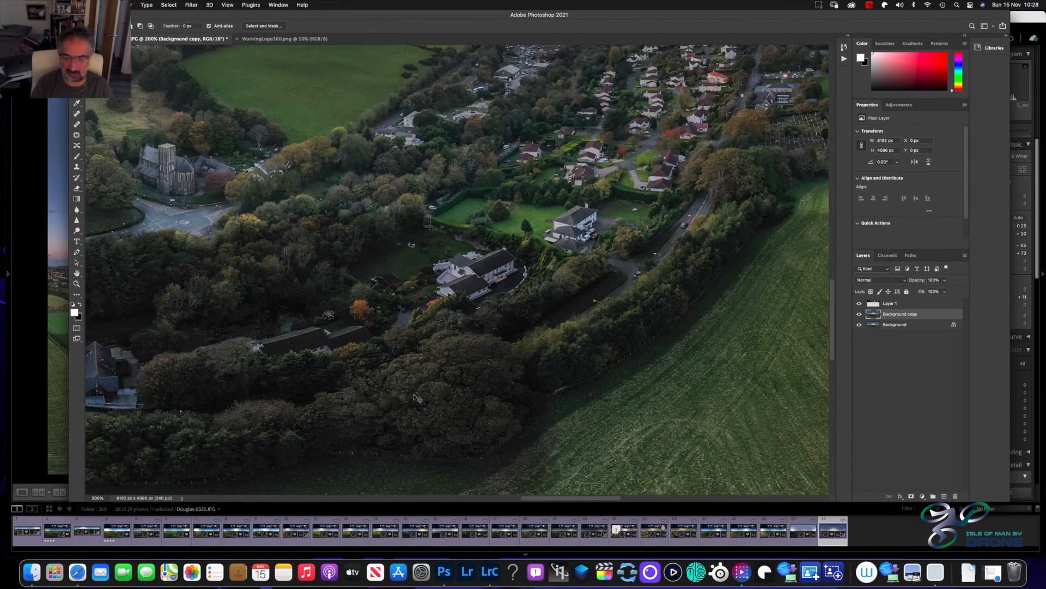
key("super+minus")
key("super+minus")
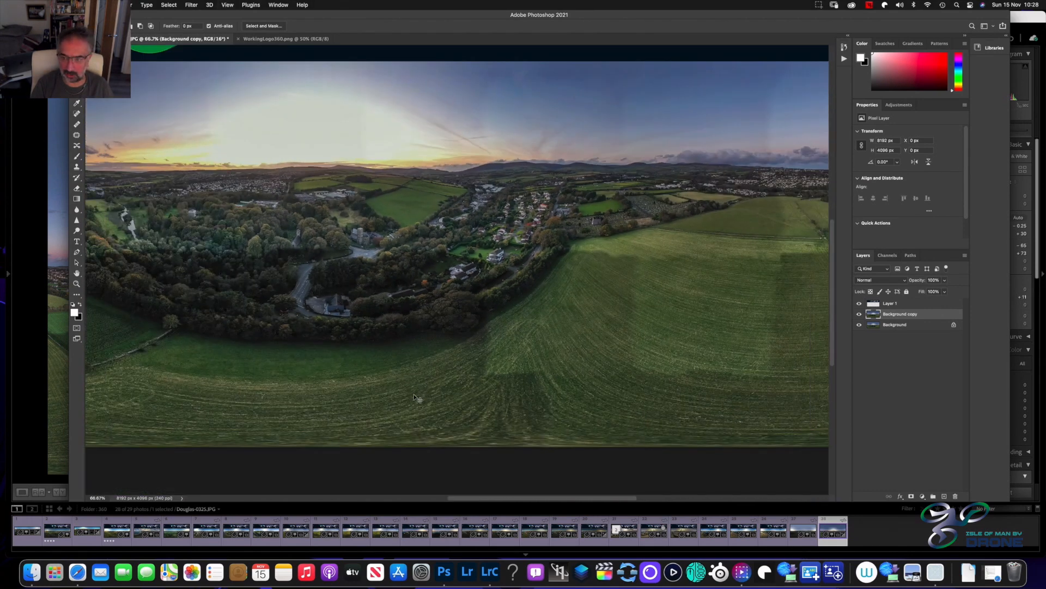
key("super+minus")
key("super+minus")
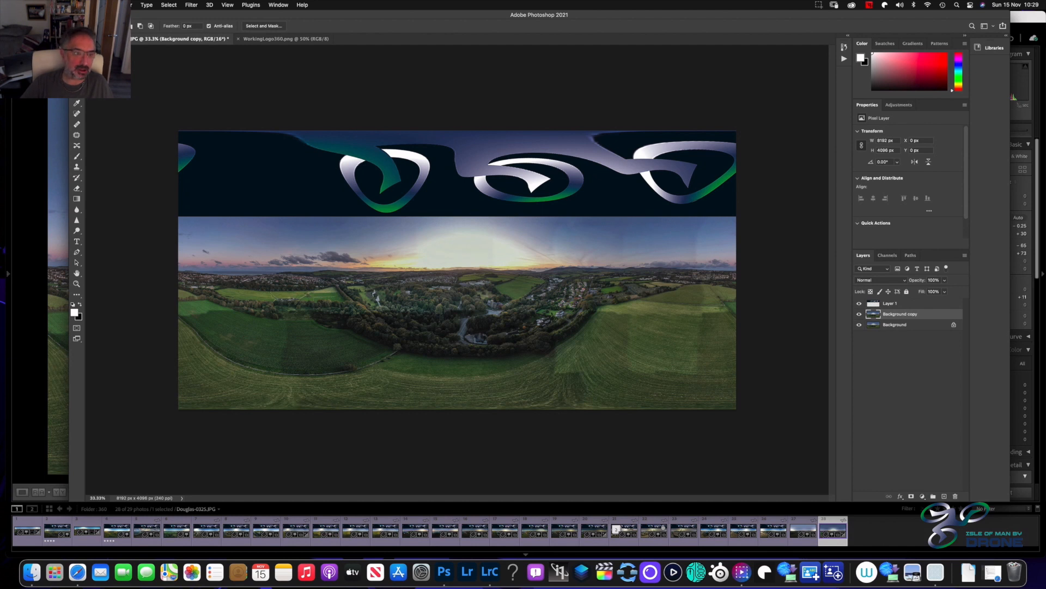
Close the panorama document with its changes saved and return to Lightroom Classic
key("super+w")
left_click(513, 197)
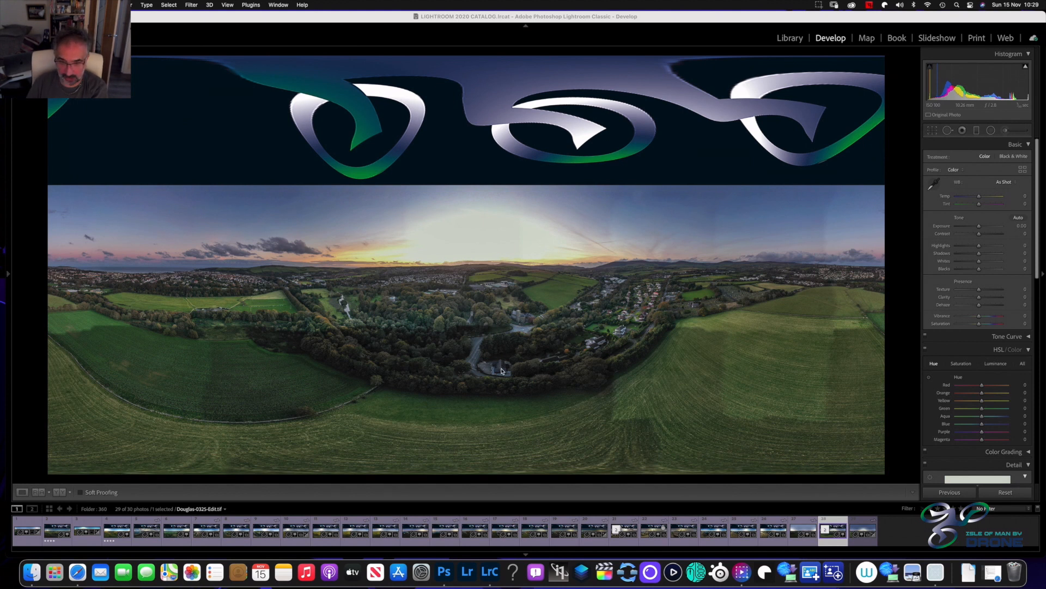
Compare Douglas-0325-Edit.tif with Douglas-0325.JPG, and show the JPG's unedited Before view
left_click(836, 521)
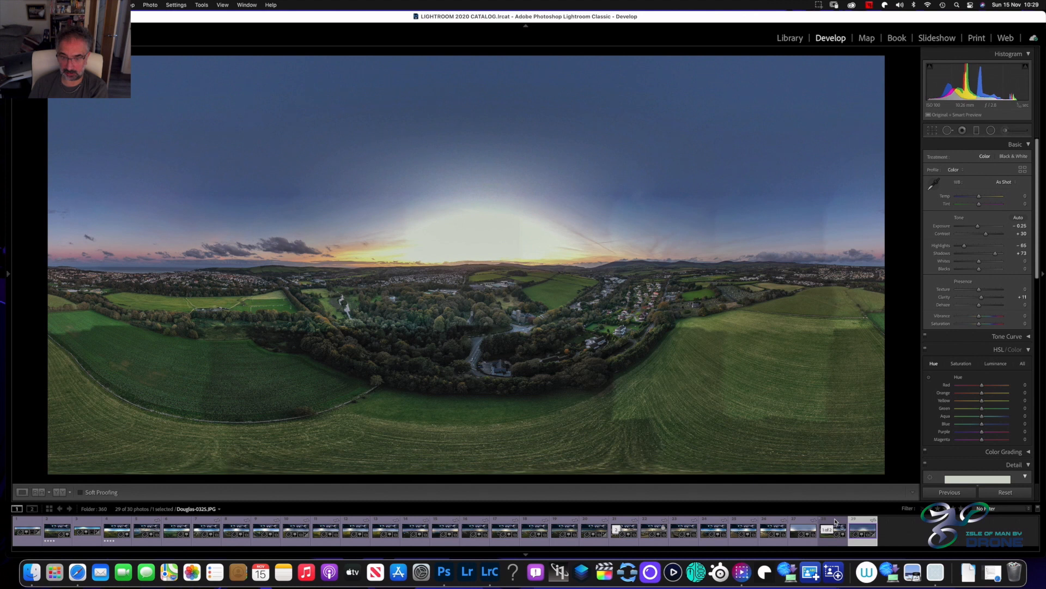
left_click(835, 521)
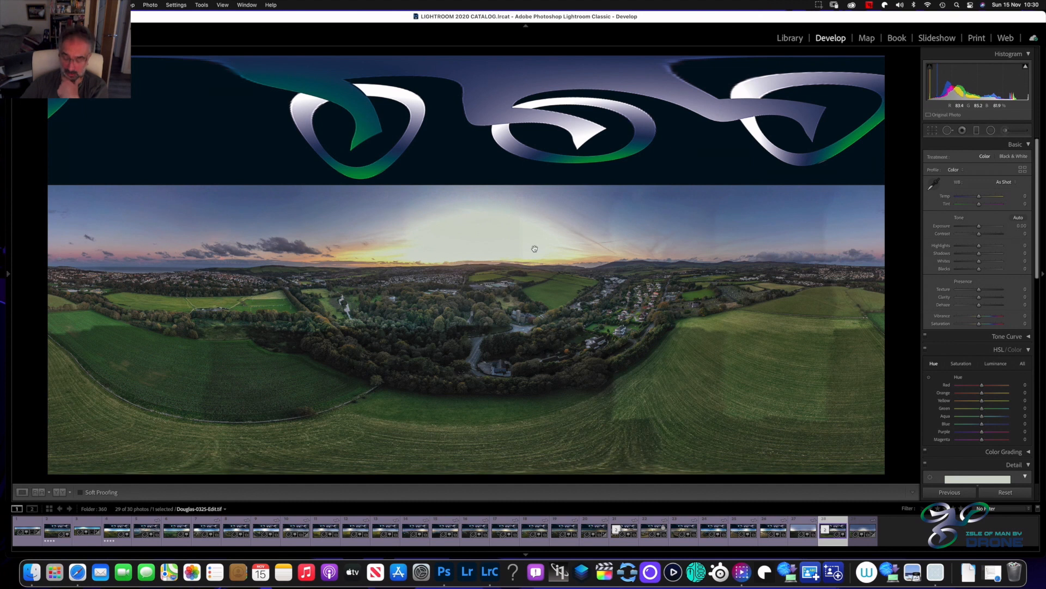
key("Right")
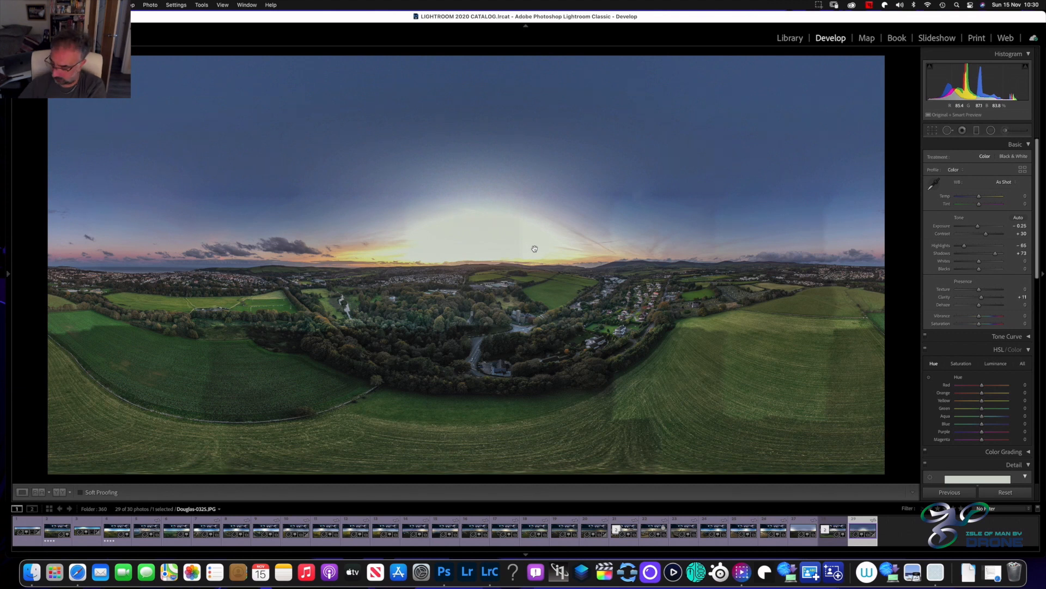
key("backslash")
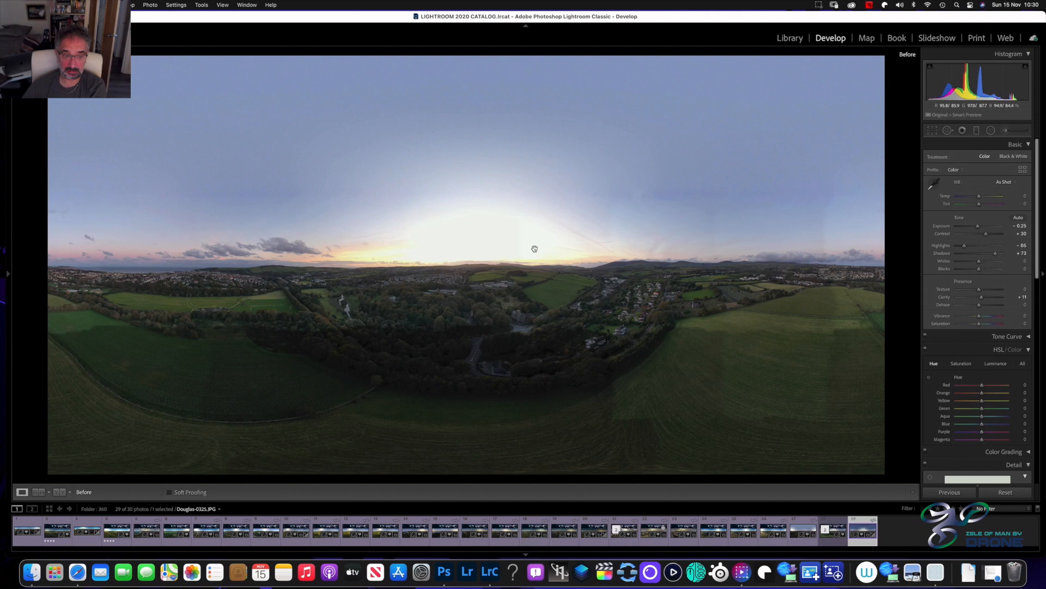
Restore the JPG's edited view and open the export settings for Douglas-0325-Edit.tif
key("backslash")
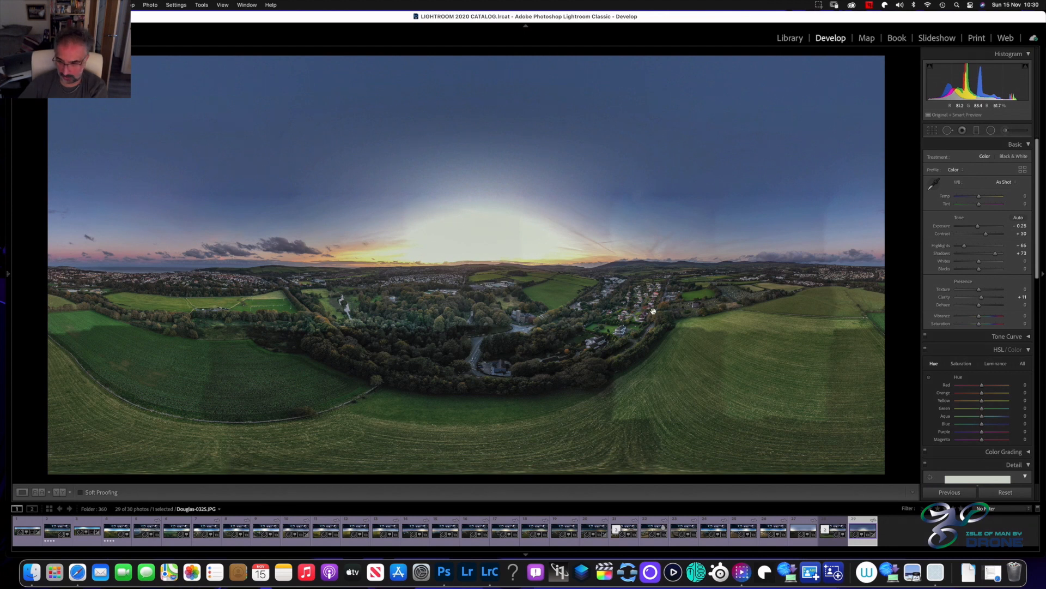
left_click(831, 525)
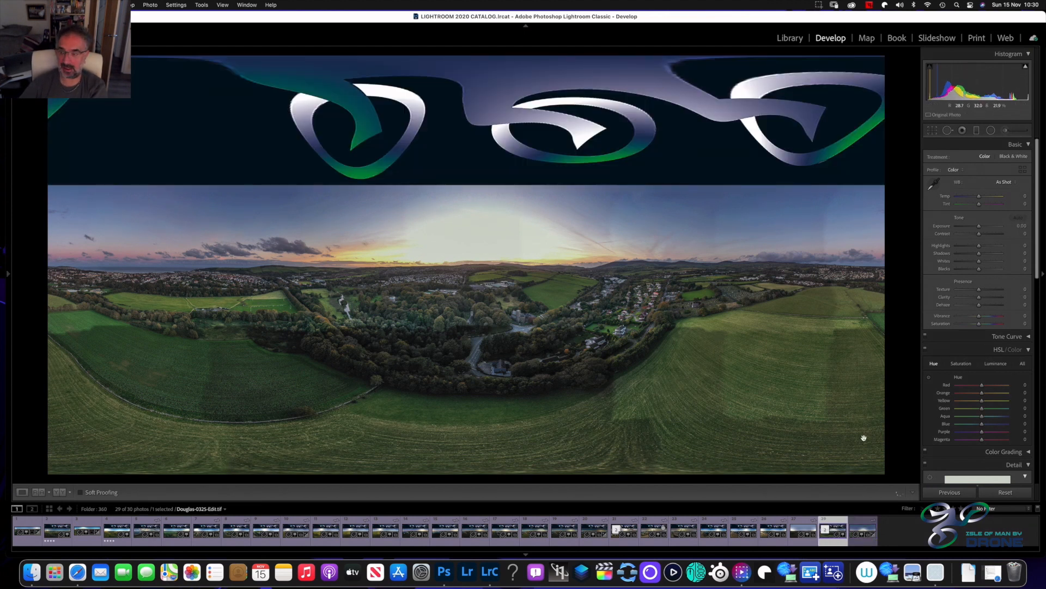
right_click(833, 527)
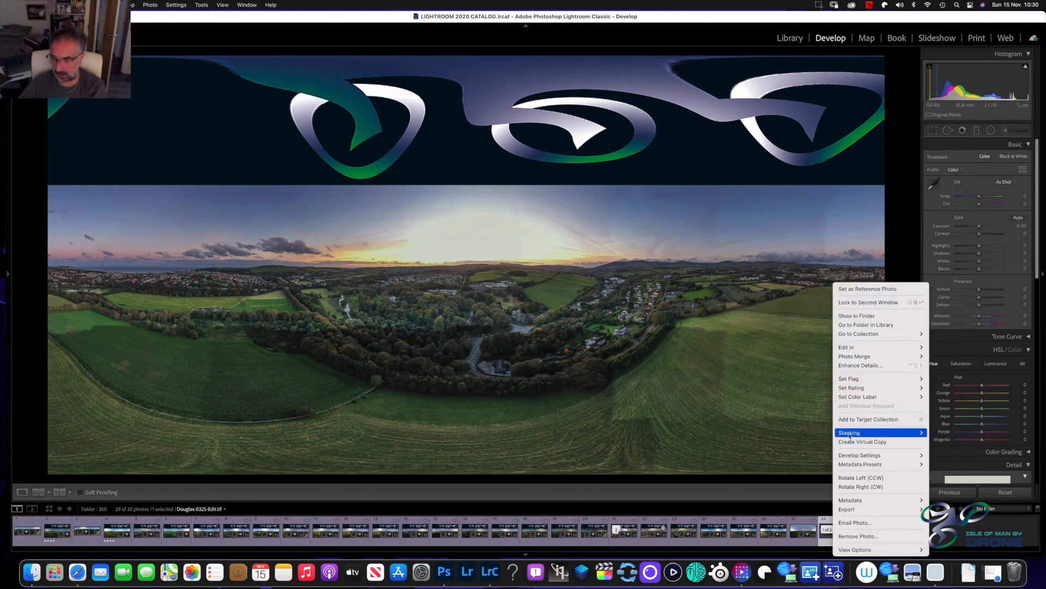
mouse_move(878, 511)
left_click(945, 455)
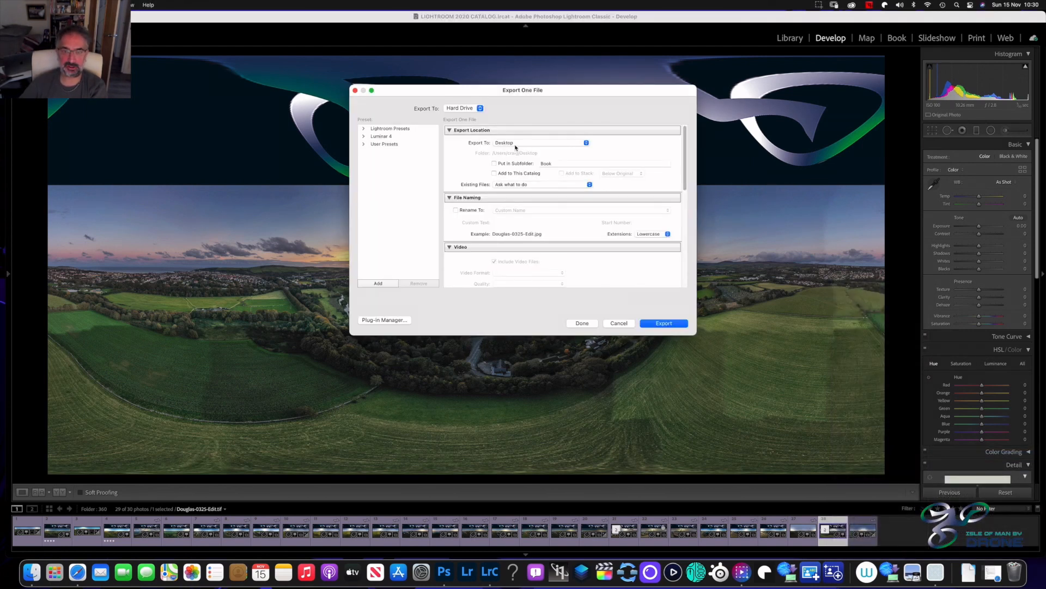
Clear the subfolder name in the export location and review the file naming and video settings
double_click(542, 163)
key("BackSpace")
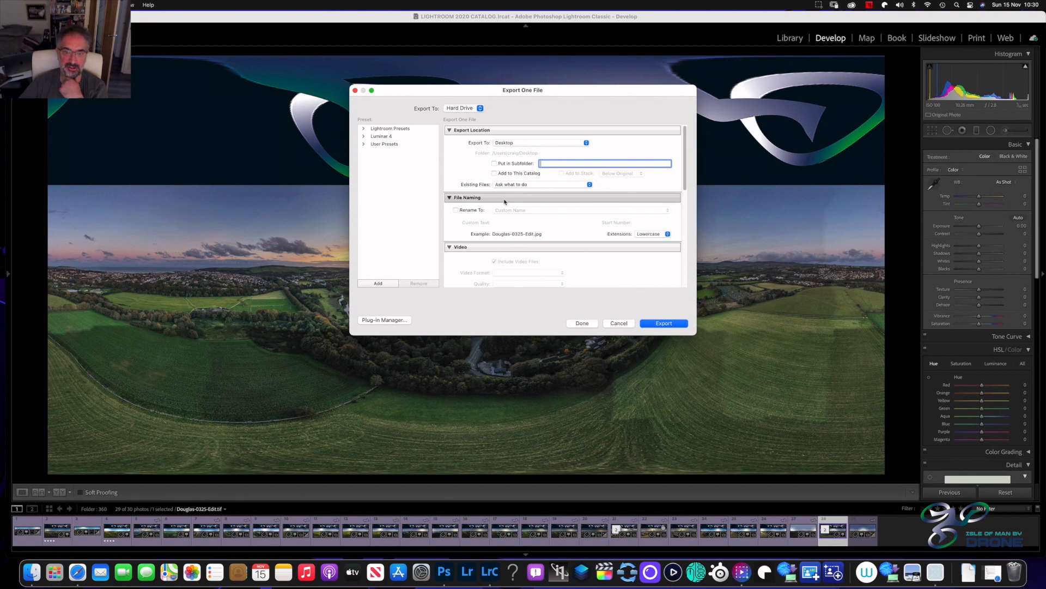
scroll(505, 202, "down", 1)
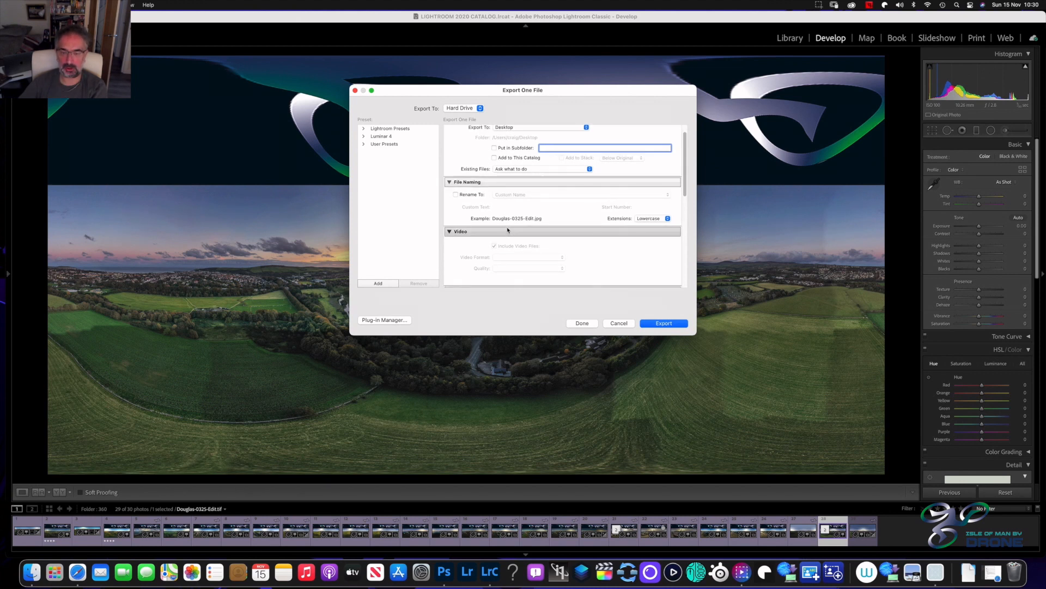
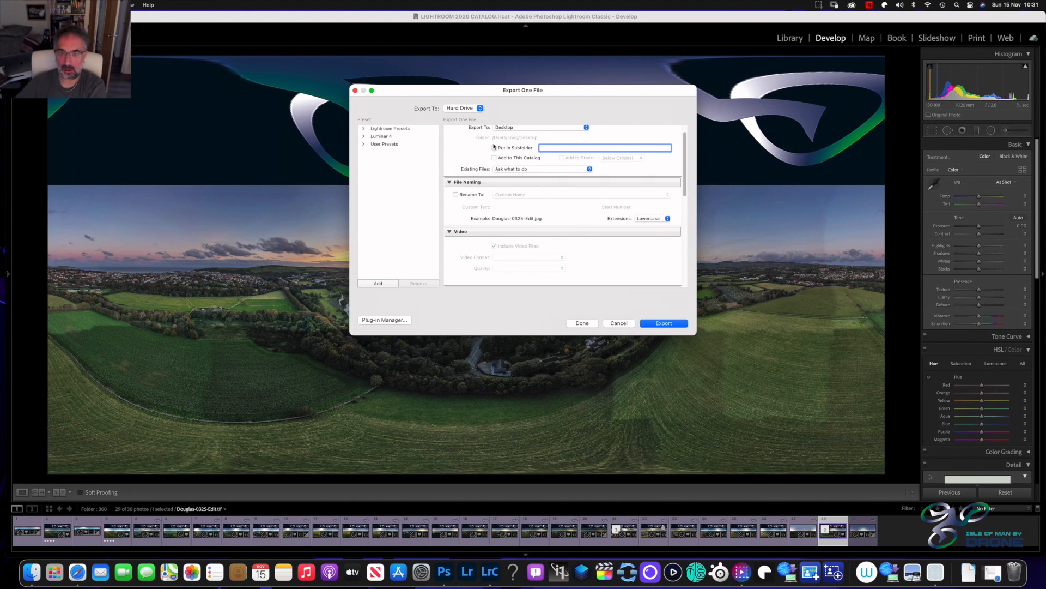
Export Douglas-0325-Edit.tif to the Desktop, and reopen its export settings to review the JPEG file settings
left_click(666, 325)
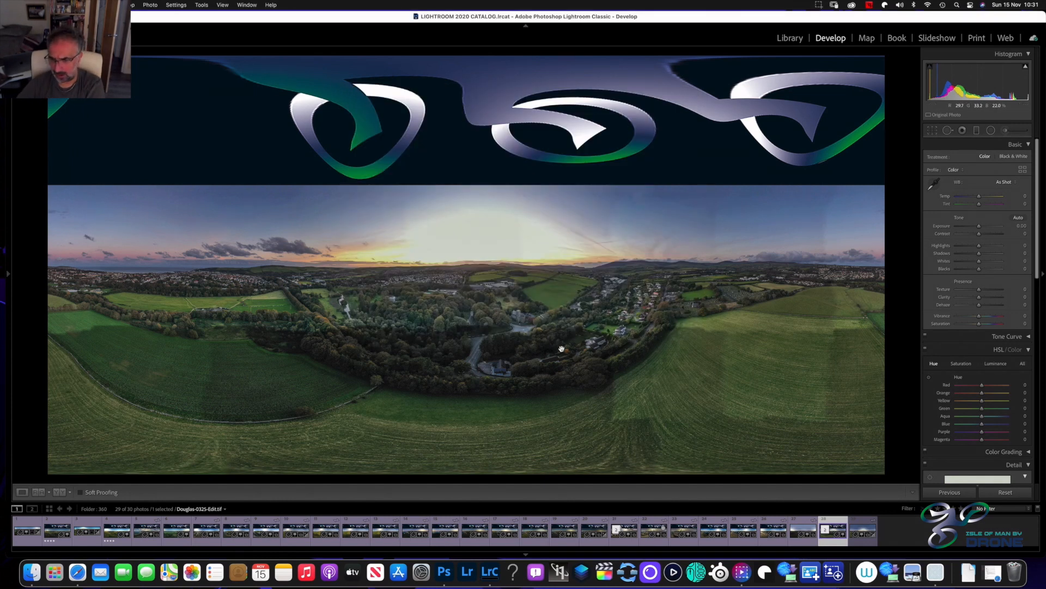
right_click(832, 521)
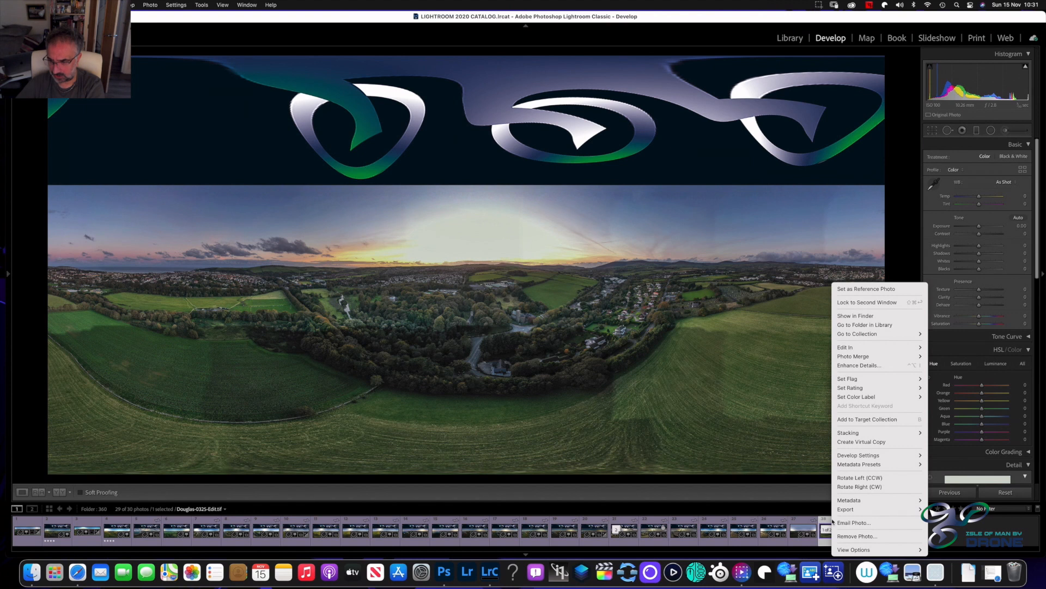
mouse_move(861, 510)
left_click(943, 455)
scroll(577, 242, "down", 5)
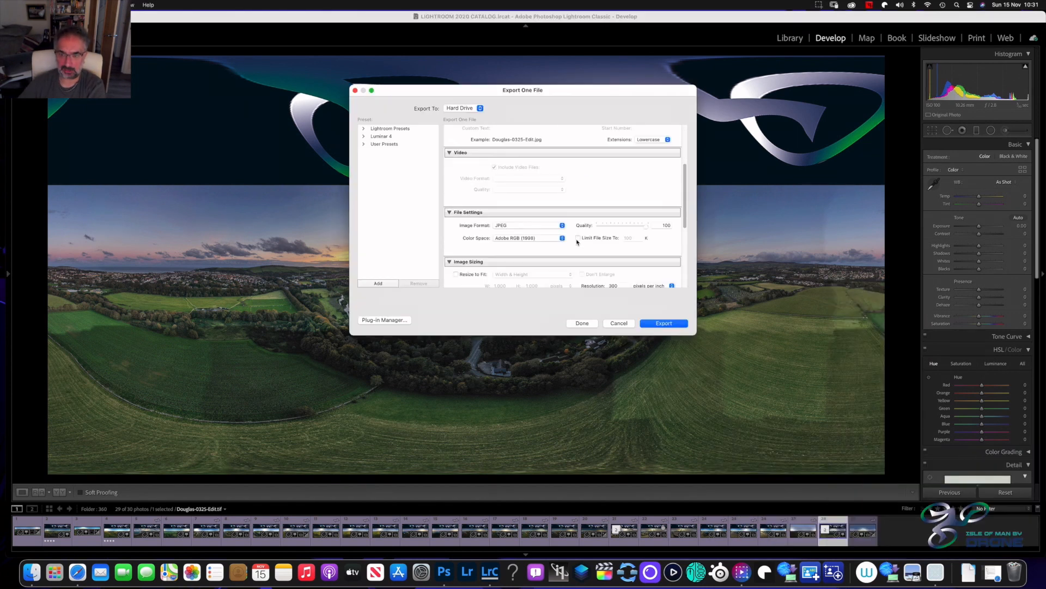